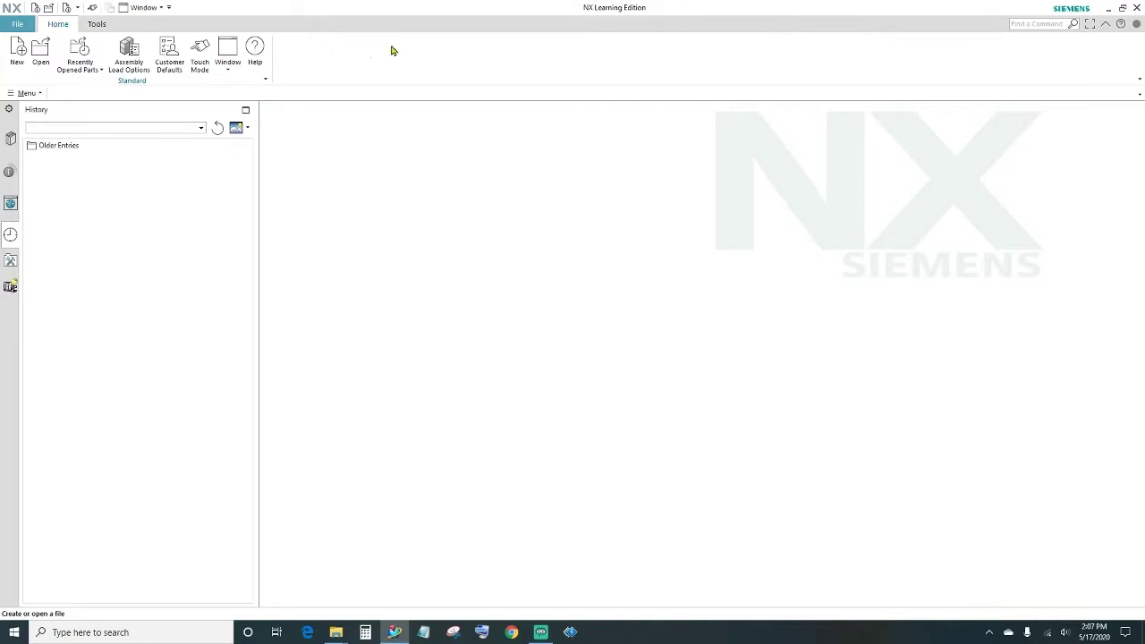
Step: Create a new Model-template part in millimetres named CASTLE.prt
{"action": "left_click", "coordinate": [18, 52]}
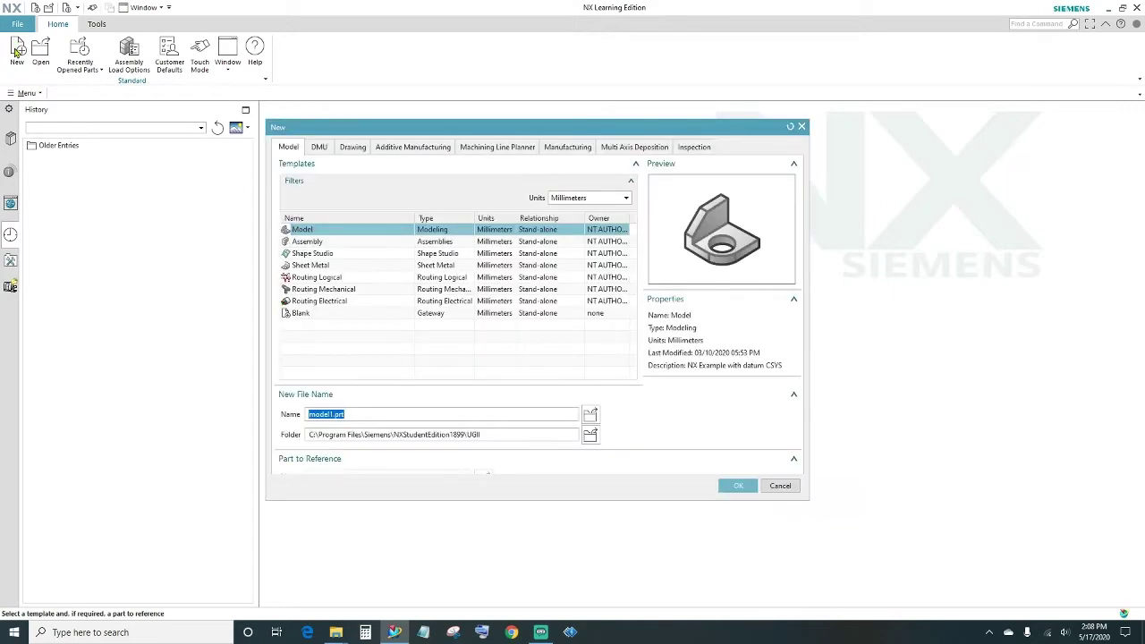
{"action": "left_click", "coordinate": [608, 200]}
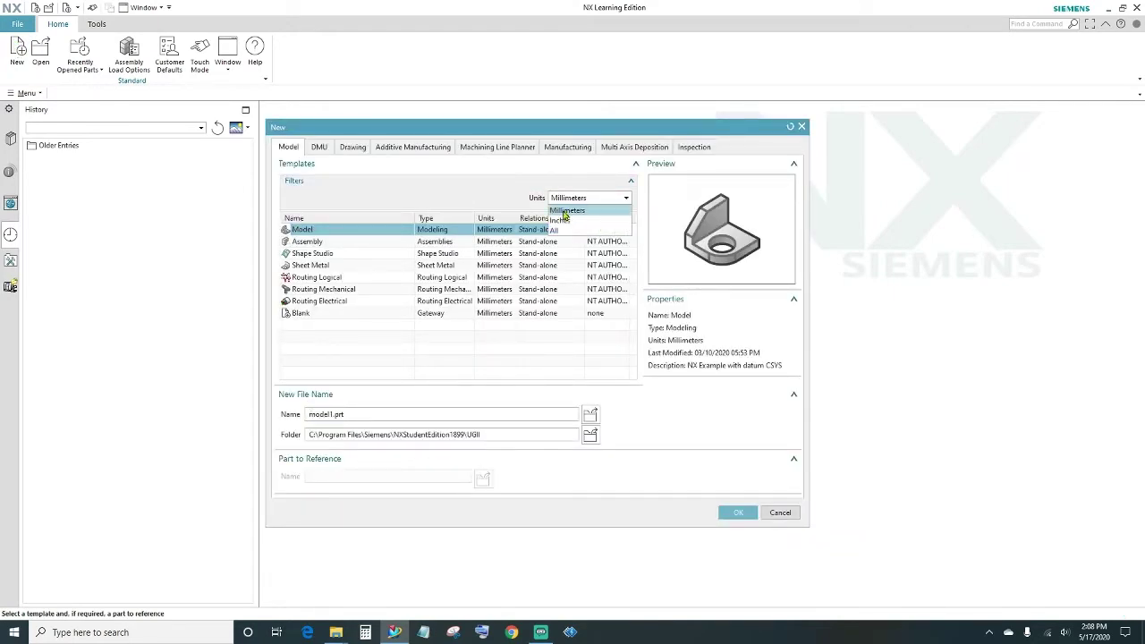
{"action": "left_click", "coordinate": [582, 213]}
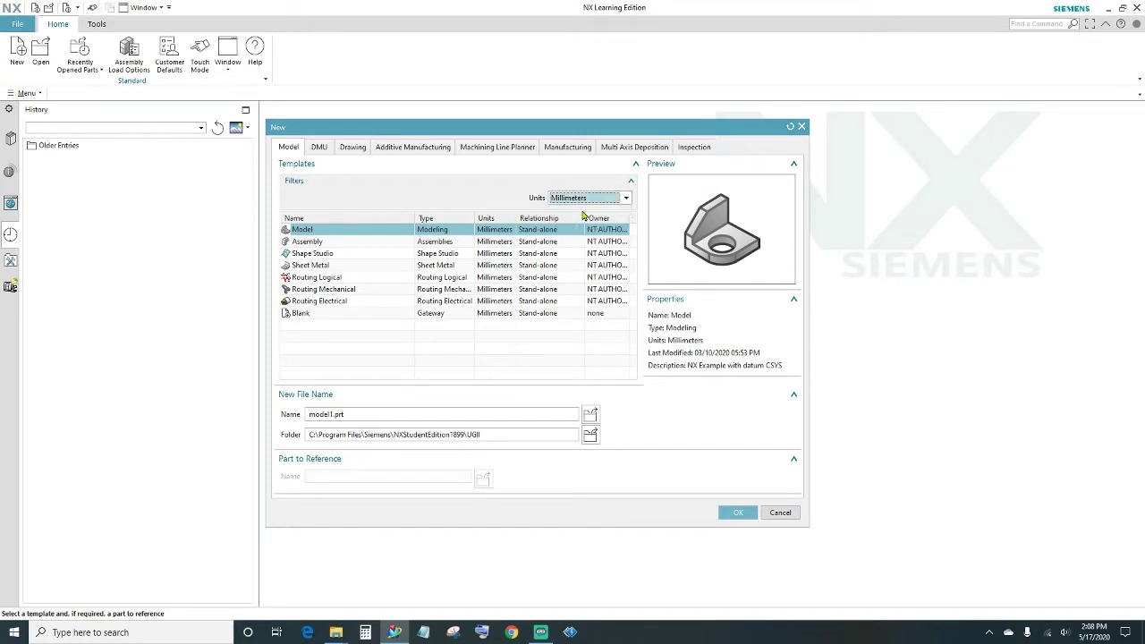
{"action": "double_click", "coordinate": [347, 413]}
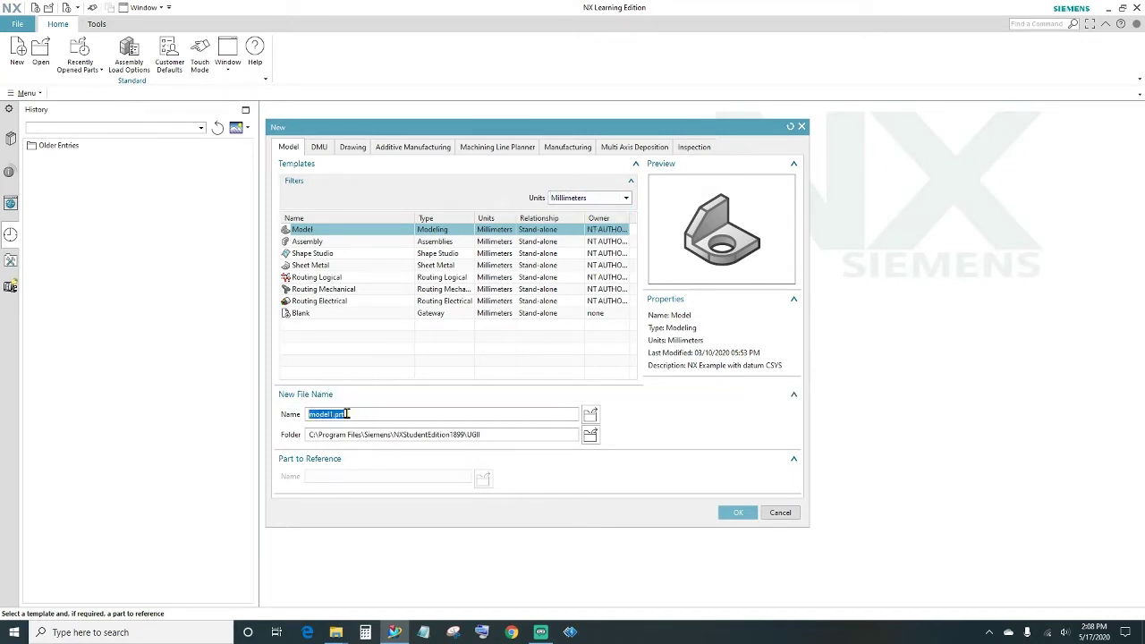
{"action": "type", "text": "CASTLE"}
{"action": "left_click", "coordinate": [738, 512]}
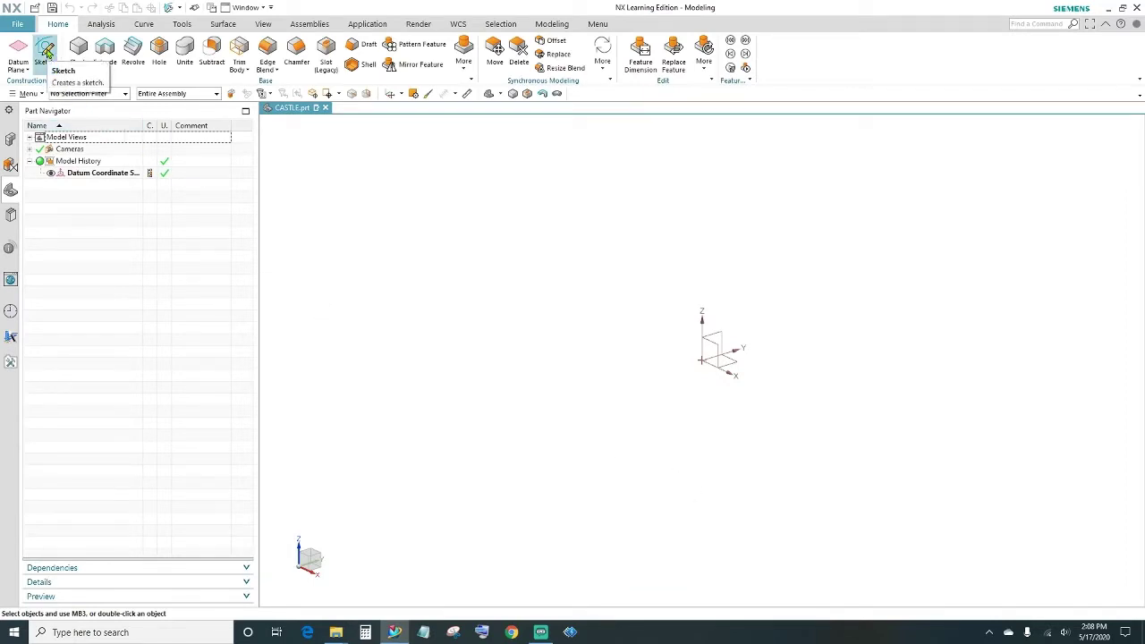
Step: Start a sketch on the default horizontal XY datum plane
{"action": "left_click", "coordinate": [45, 51]}
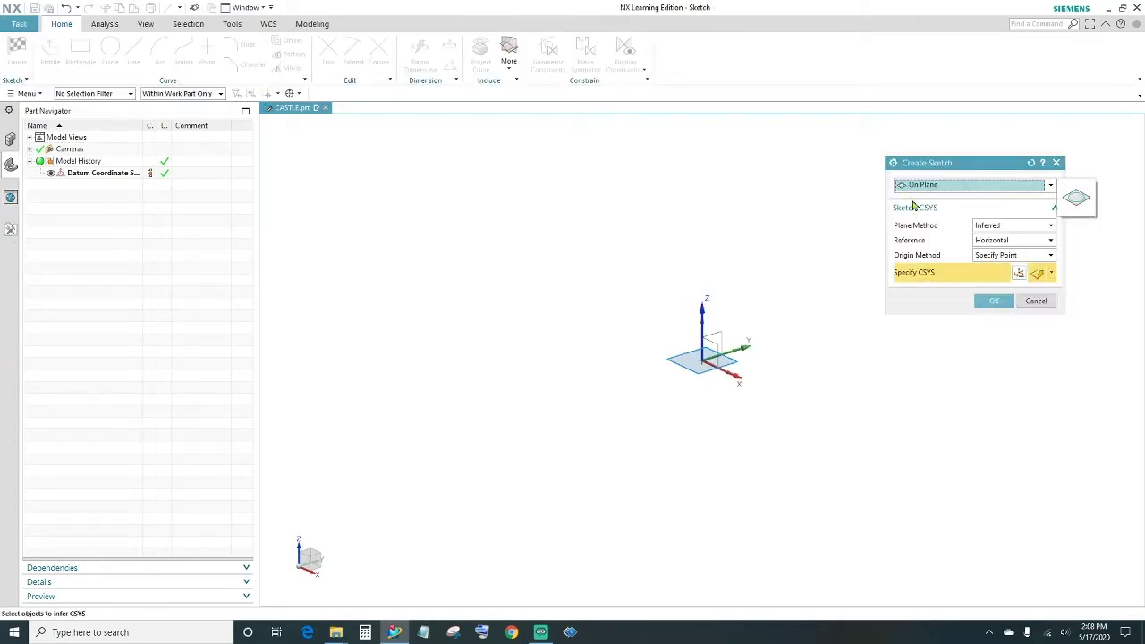
{"action": "left_click", "coordinate": [993, 301]}
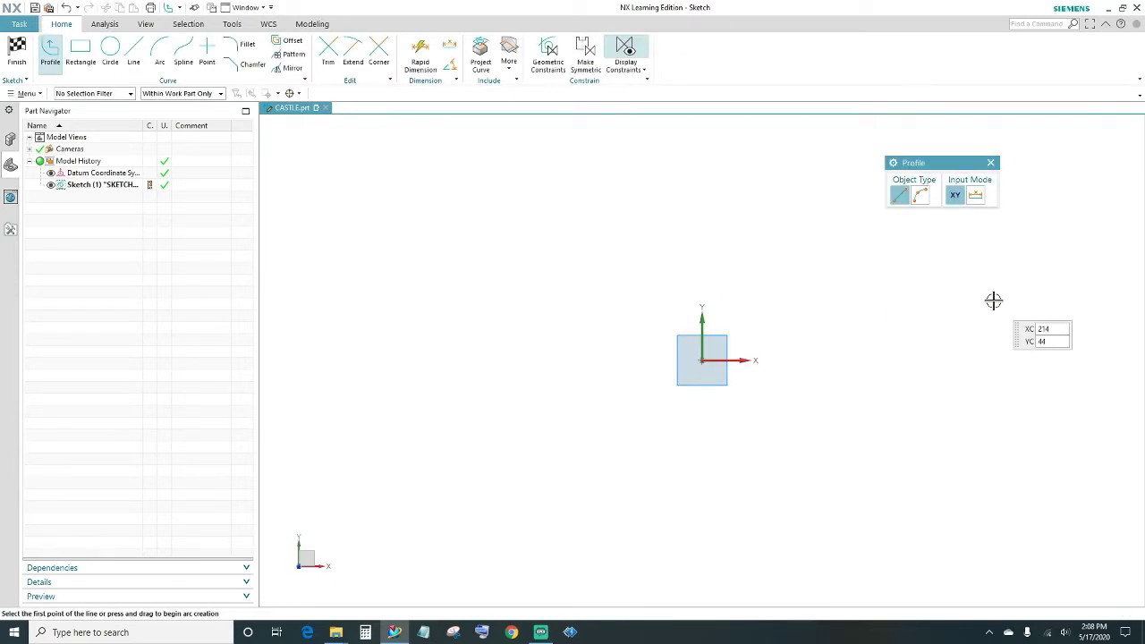
Step: Draw the stepped closed outline: 167 left edge, 64 base, angled steps and 79 inner edge
{"action": "left_click", "coordinate": [404, 167]}
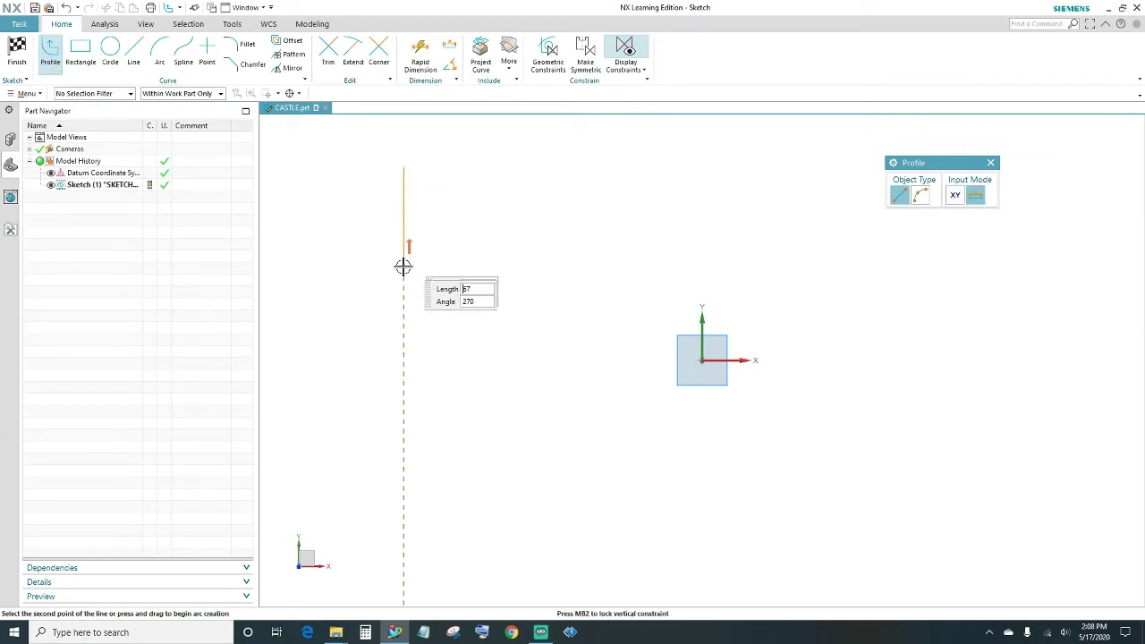
{"action": "left_click", "coordinate": [403, 393]}
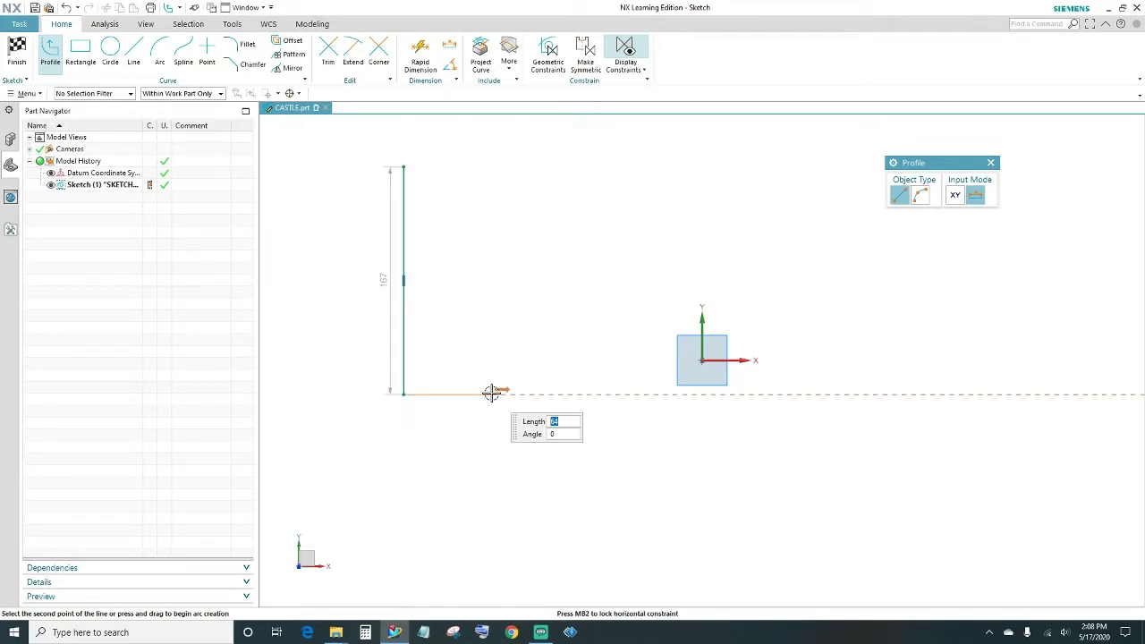
{"action": "left_click", "coordinate": [491, 393]}
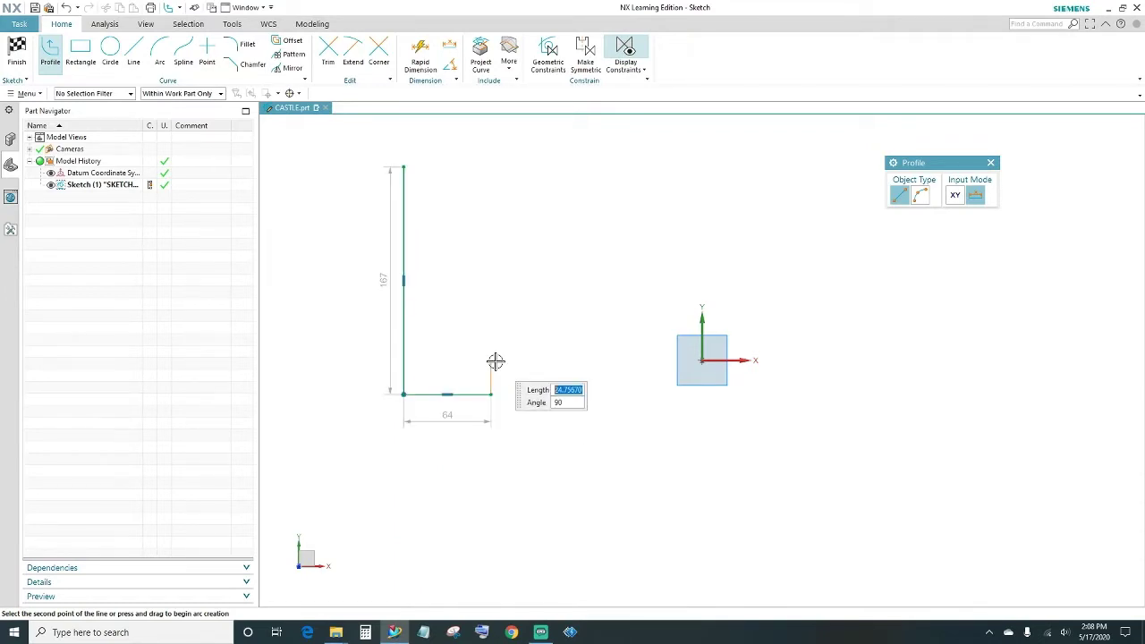
{"action": "left_click", "coordinate": [495, 362]}
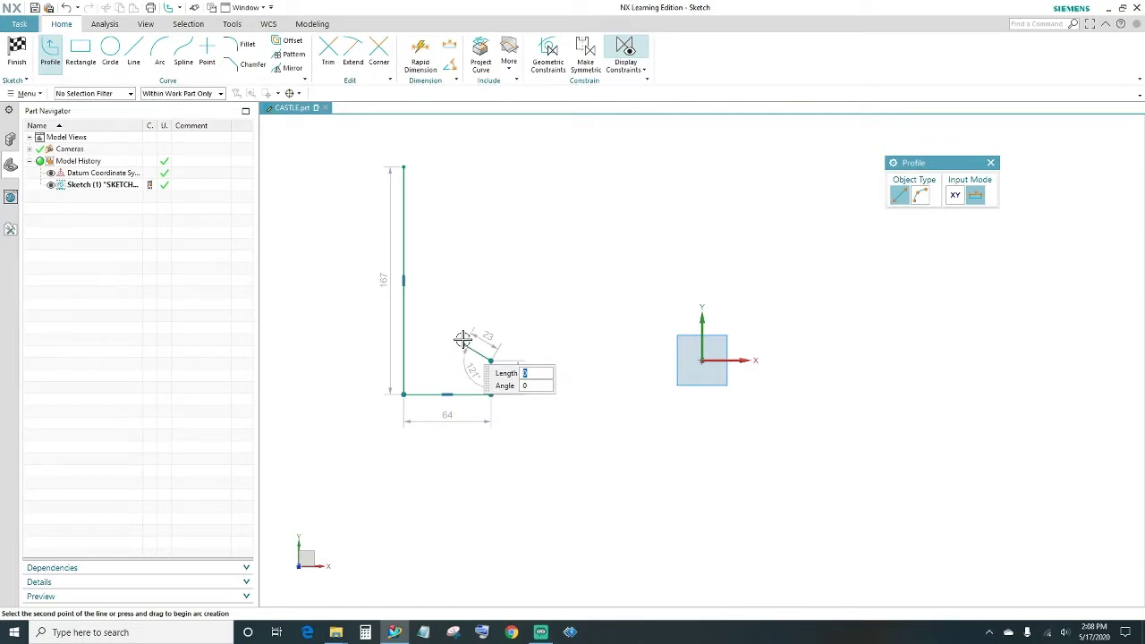
{"action": "left_click", "coordinate": [463, 344]}
{"action": "left_click", "coordinate": [463, 237]}
{"action": "left_click", "coordinate": [492, 210]}
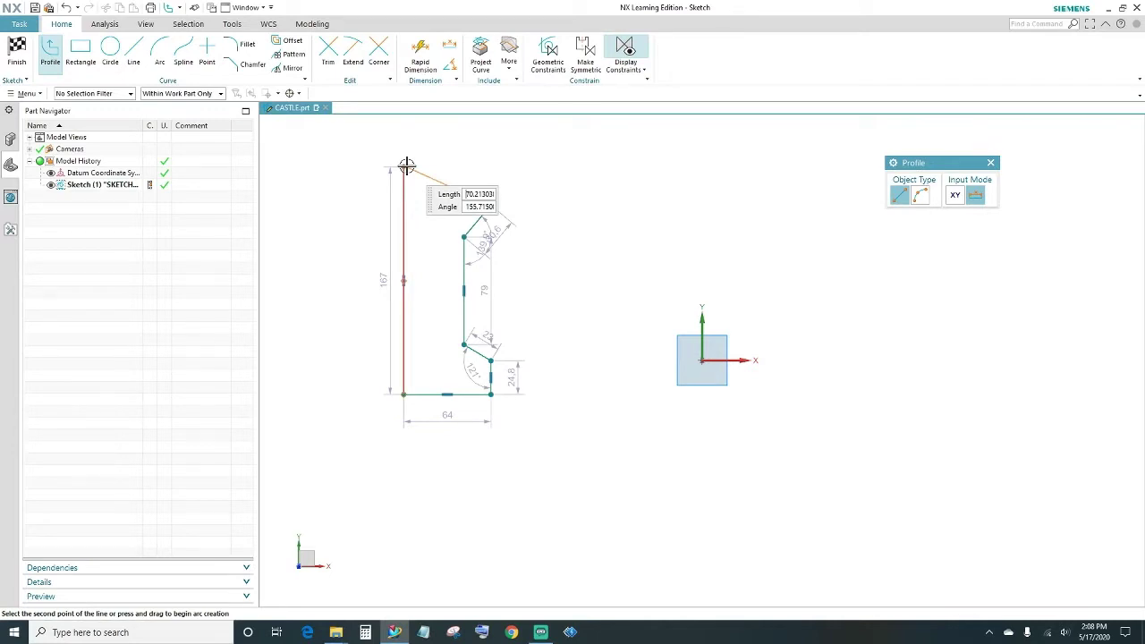
{"action": "left_click", "coordinate": [406, 167]}
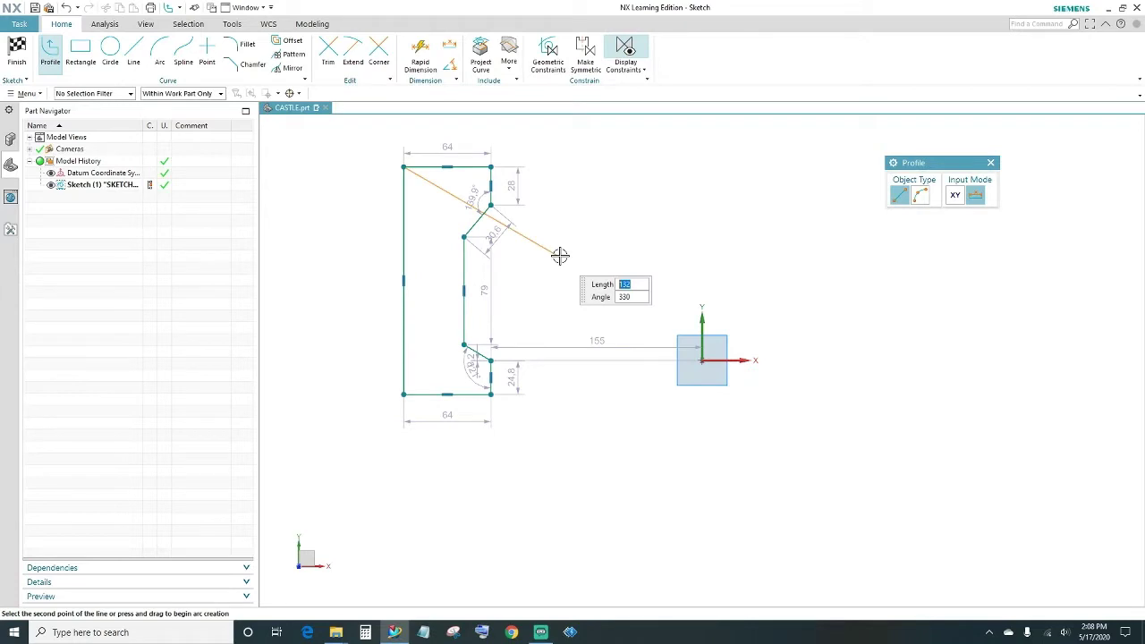
{"action": "key", "text": "Escape"}
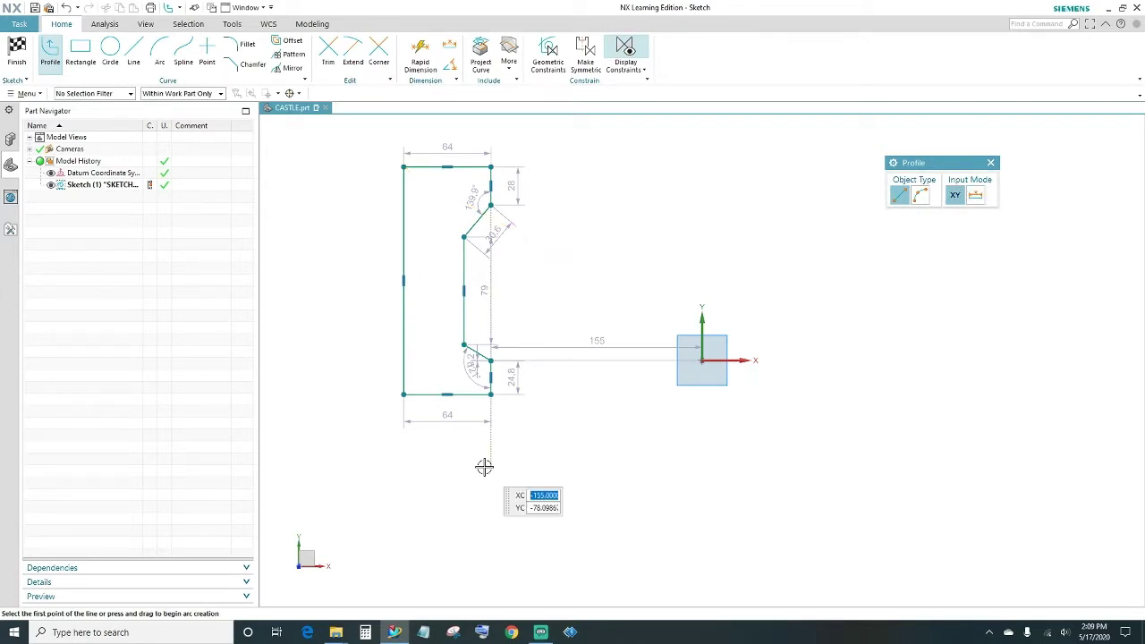
{"action": "key", "text": "Escape"}
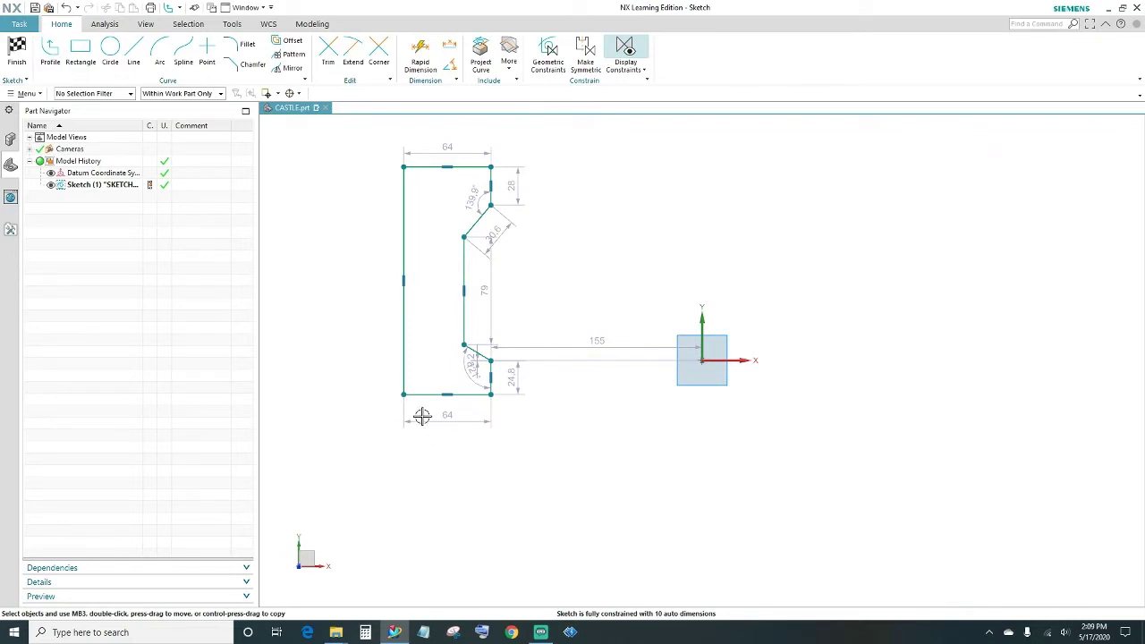
Step: Dimension the left edge to 165 and the bottom edge to 50
{"action": "left_click", "coordinate": [420, 60]}
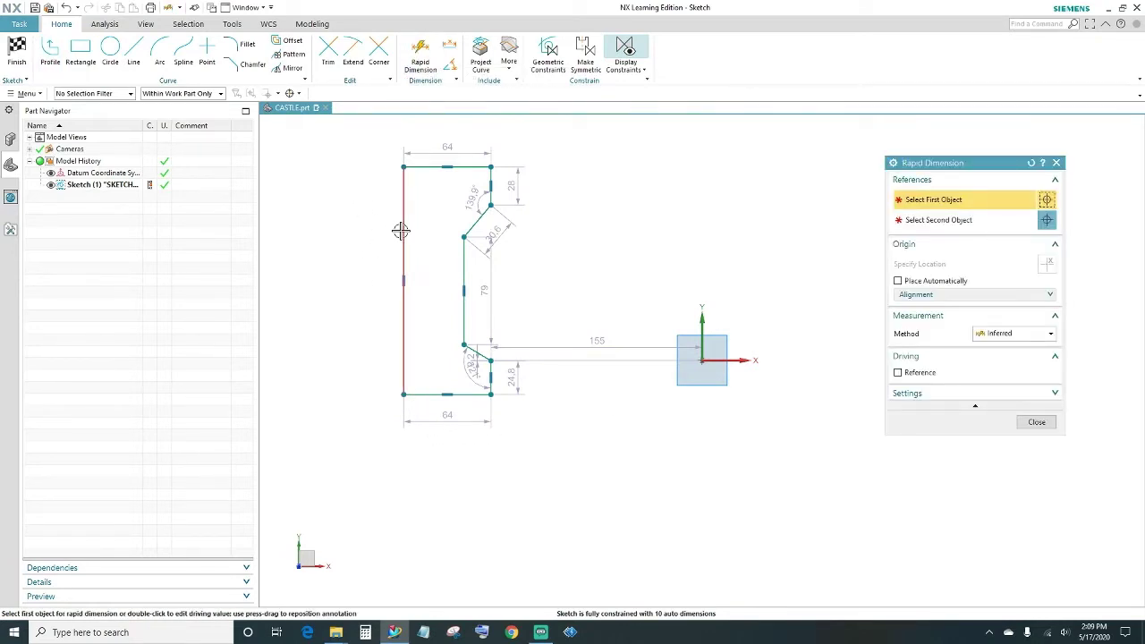
{"action": "left_click", "coordinate": [402, 231]}
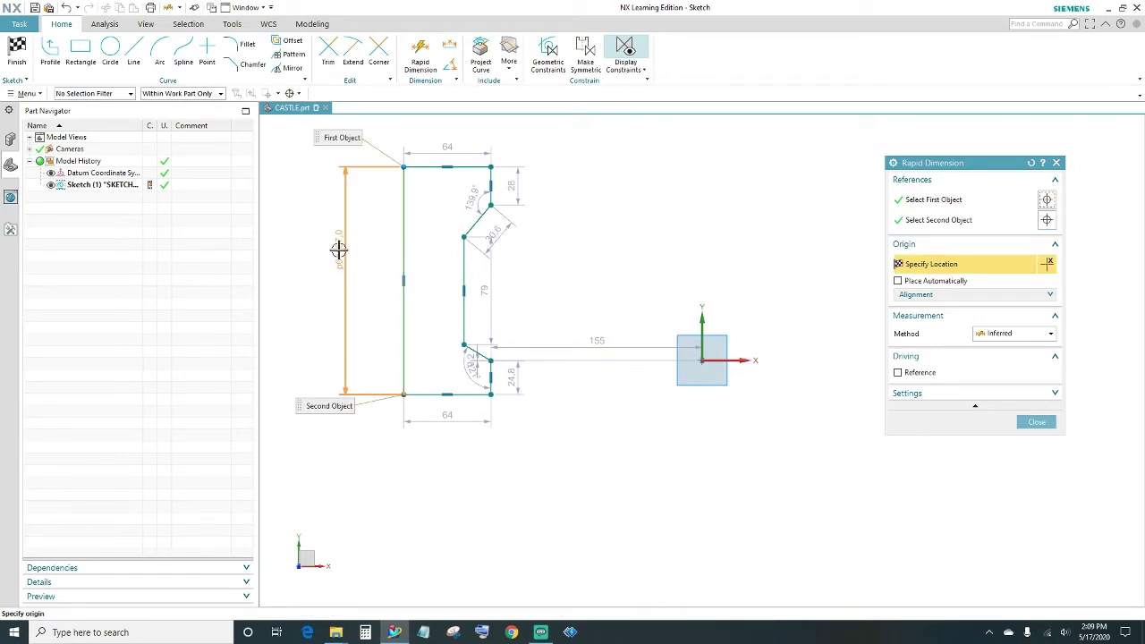
{"action": "left_click", "coordinate": [338, 249]}
{"action": "type", "text": "1"}
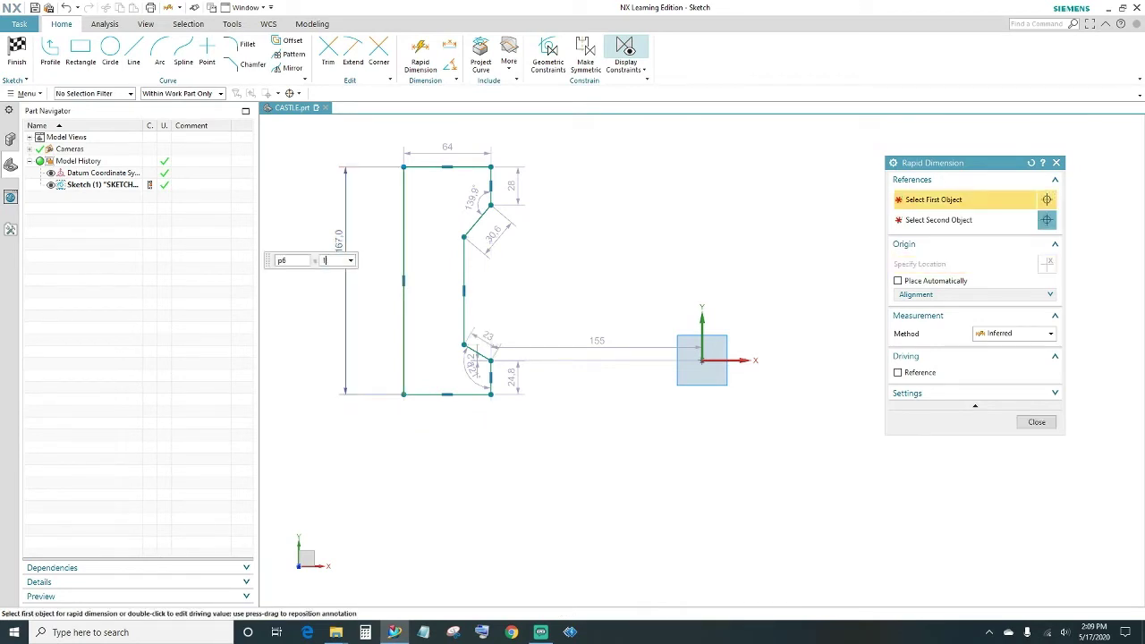
{"action": "type", "text": "65"}
{"action": "key", "text": "Return"}
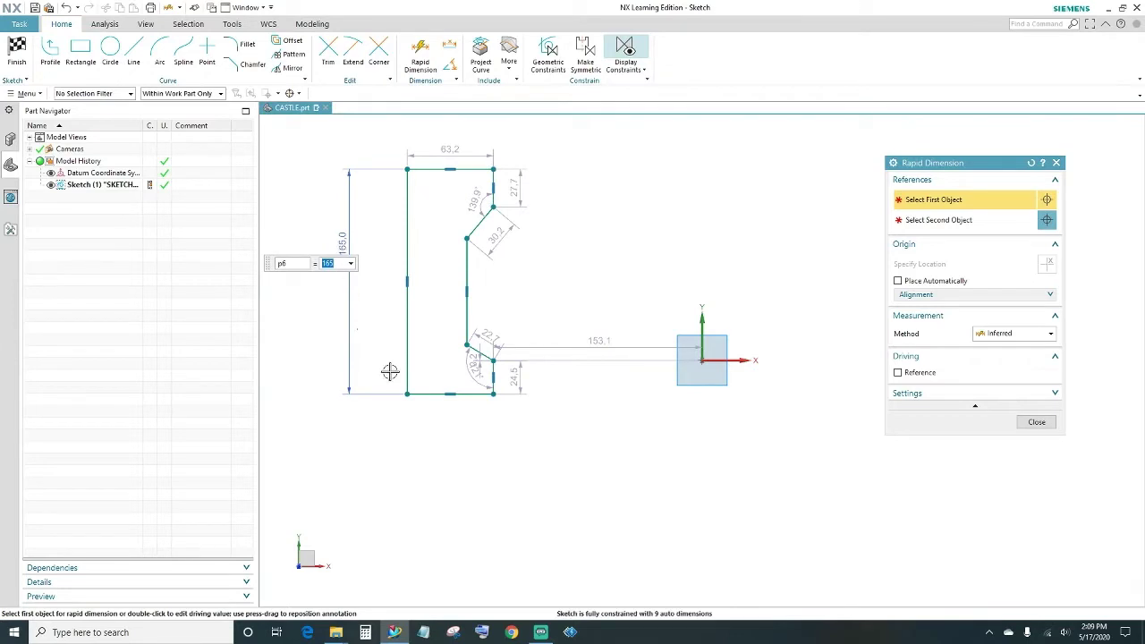
{"action": "left_click", "coordinate": [465, 393]}
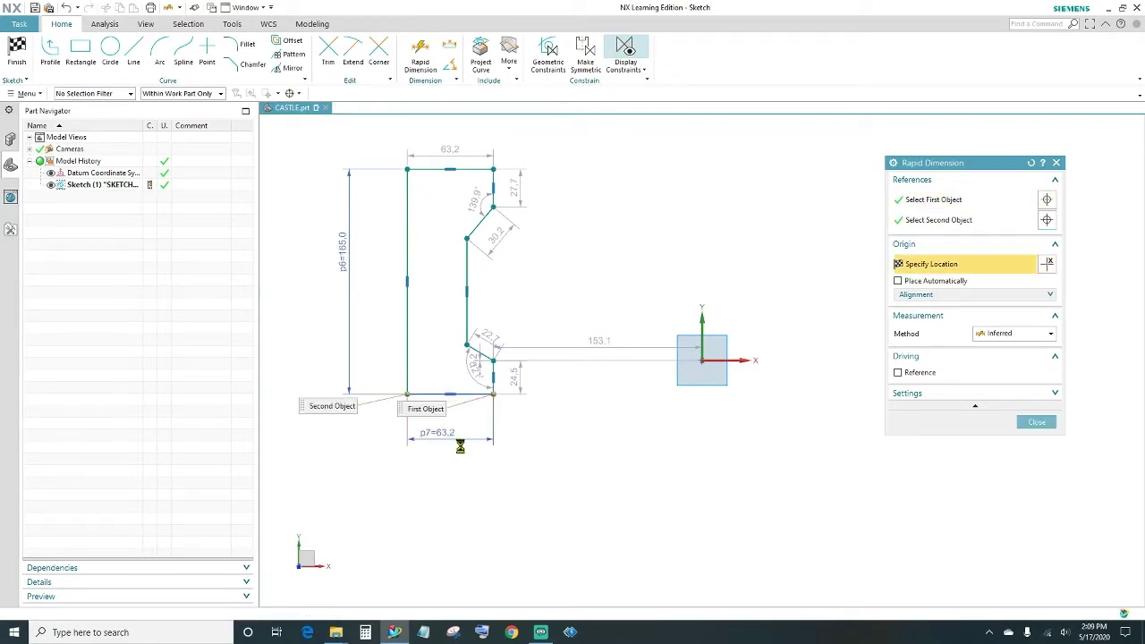
{"action": "left_click", "coordinate": [460, 445]}
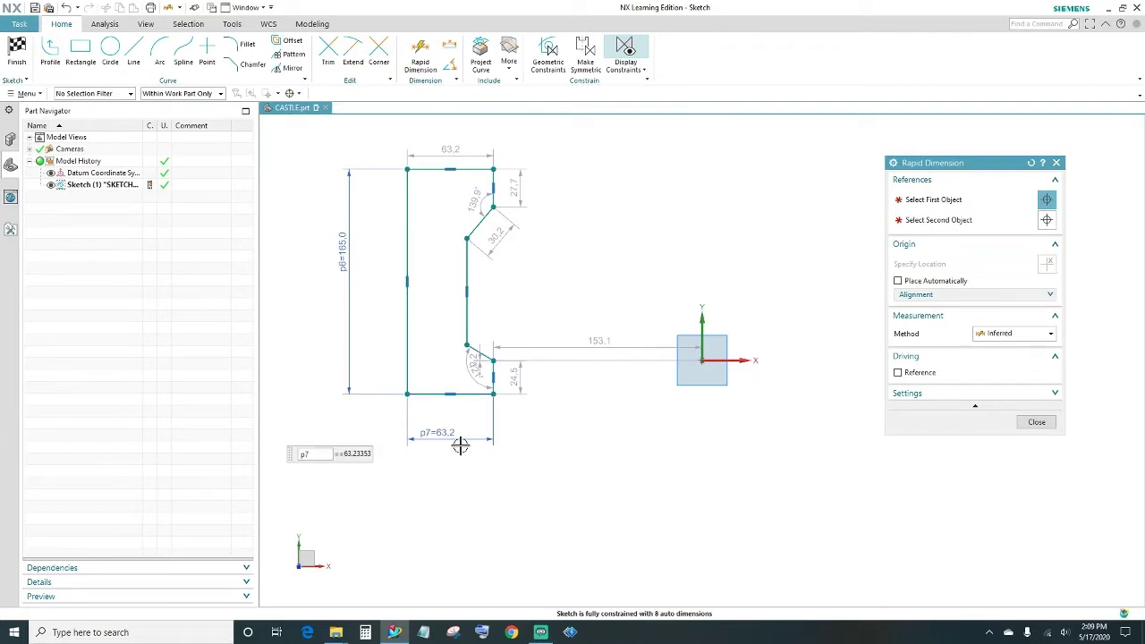
{"action": "type", "text": "50"}
{"action": "key", "text": "Return"}
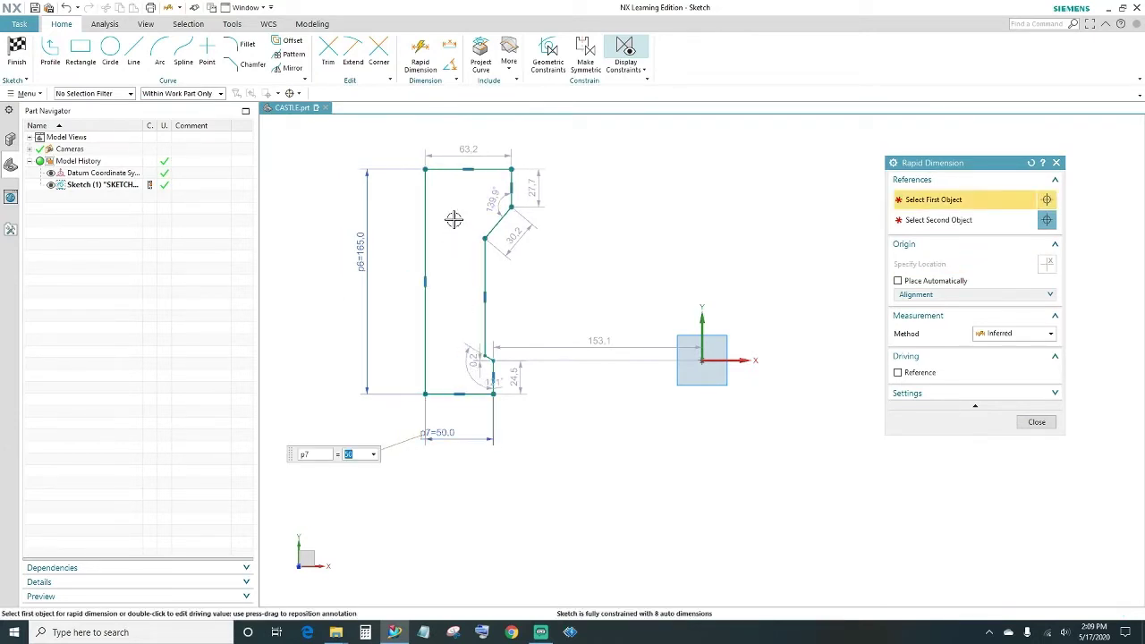
Step: Set the top width to 50 and the right-side short edges to 15 and 30
{"action": "double_click", "coordinate": [487, 152]}
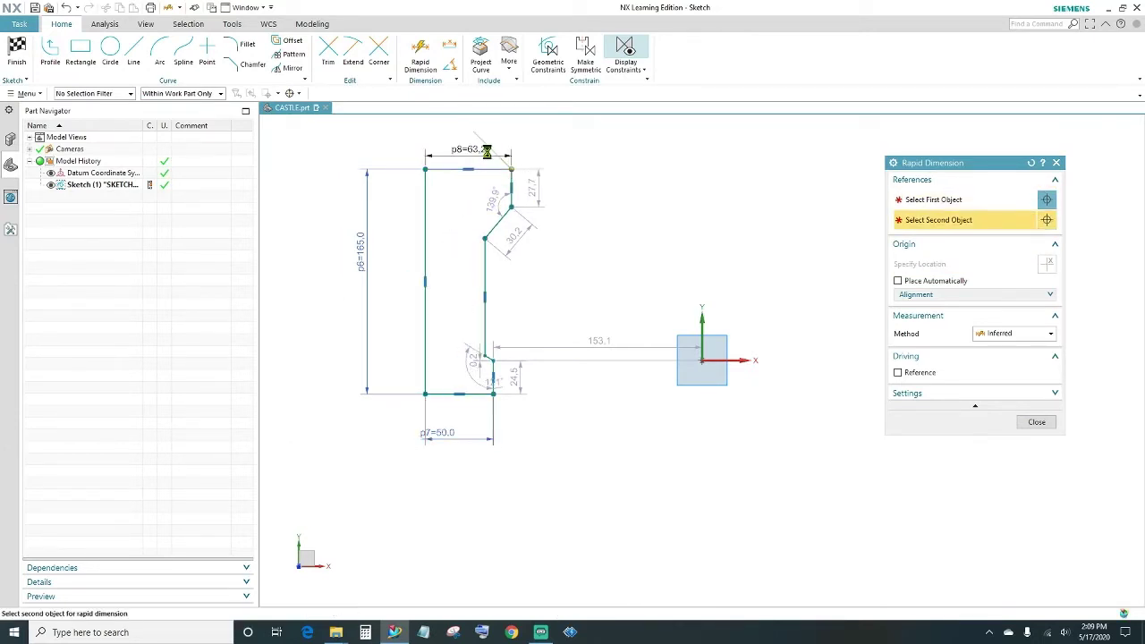
{"action": "type", "text": "50"}
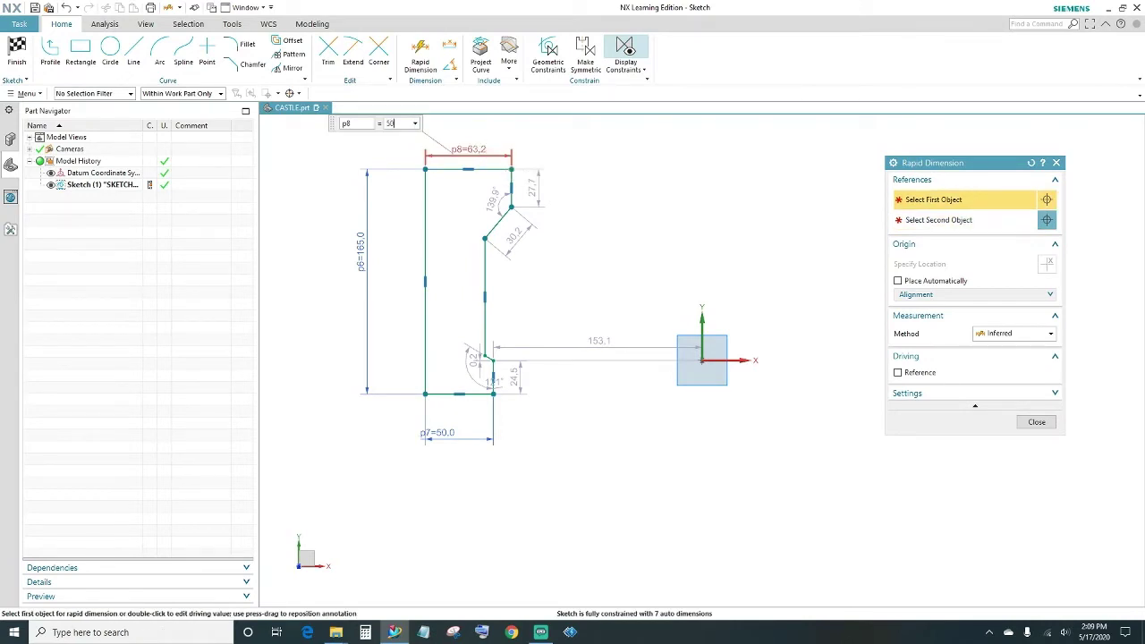
{"action": "key", "text": "Return"}
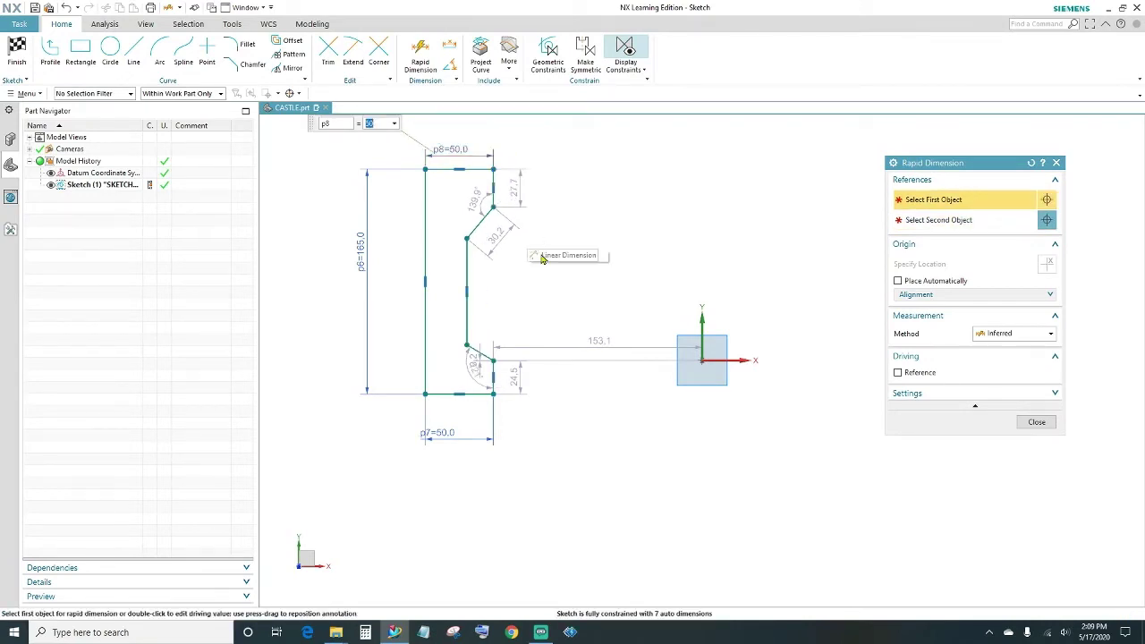
{"action": "left_click", "coordinate": [519, 380]}
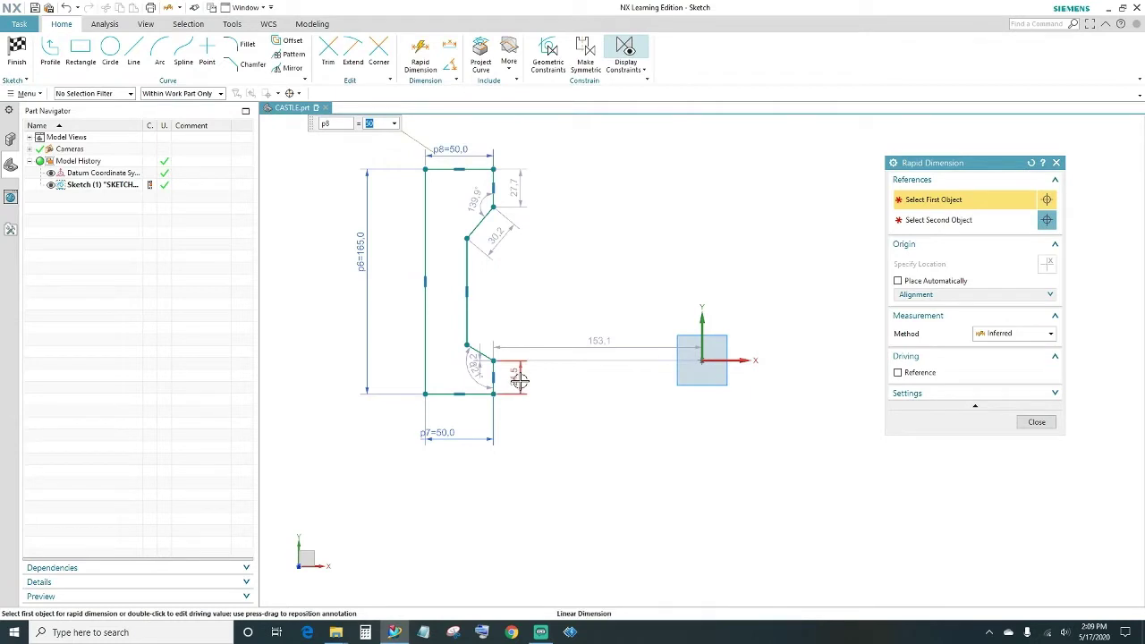
{"action": "double_click", "coordinate": [519, 380]}
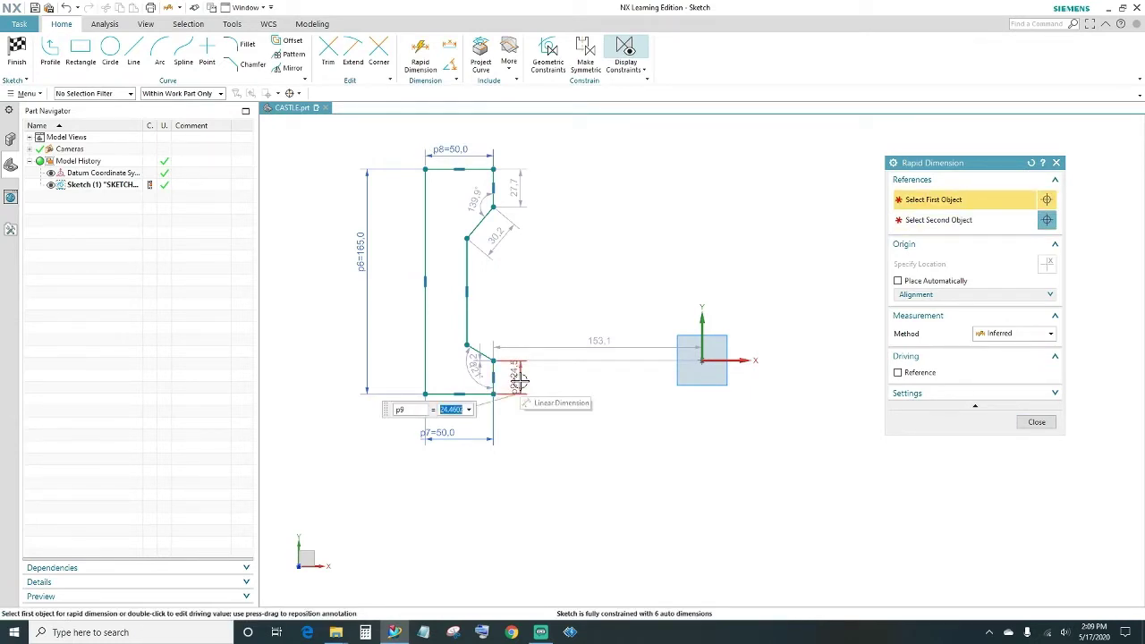
{"action": "type", "text": "15"}
{"action": "key", "text": "Return"}
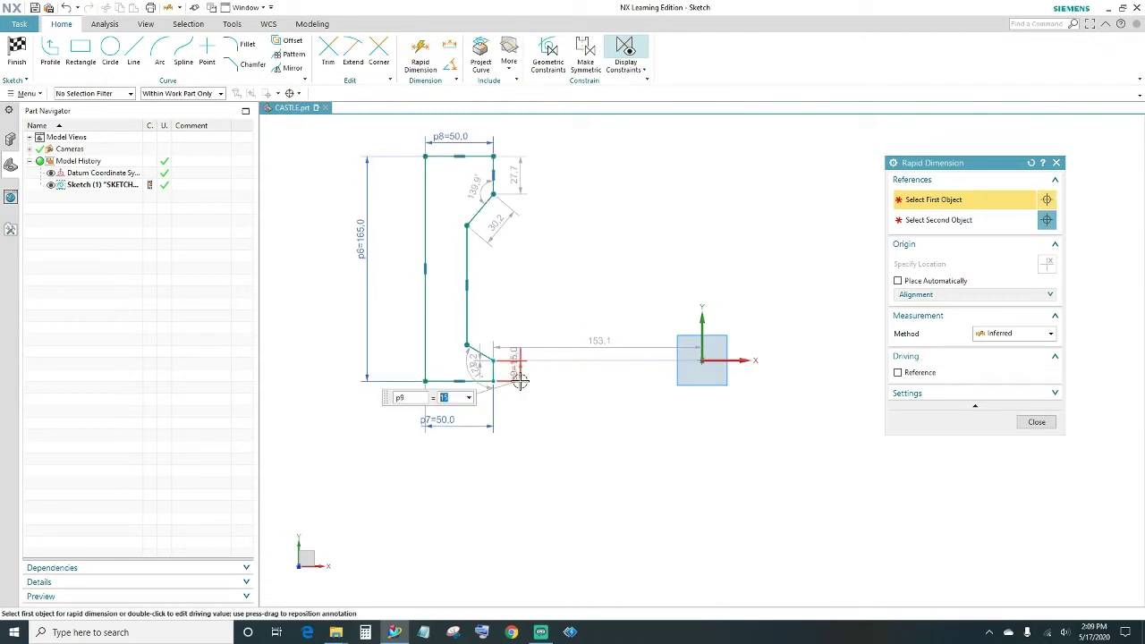
{"action": "double_click", "coordinate": [521, 175]}
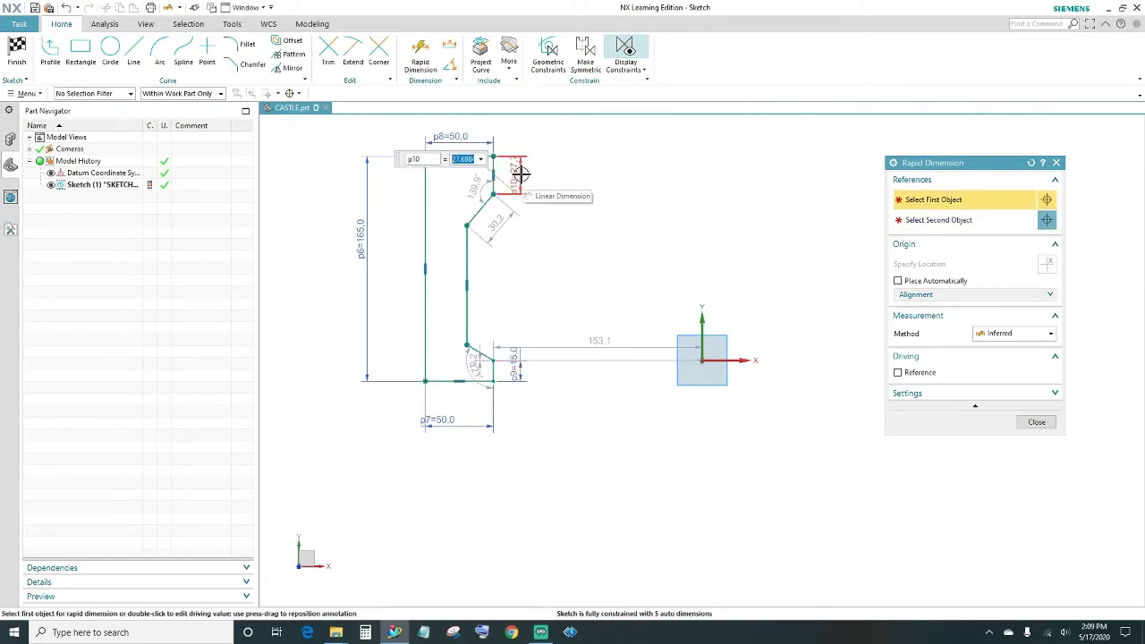
{"action": "type", "text": "30"}
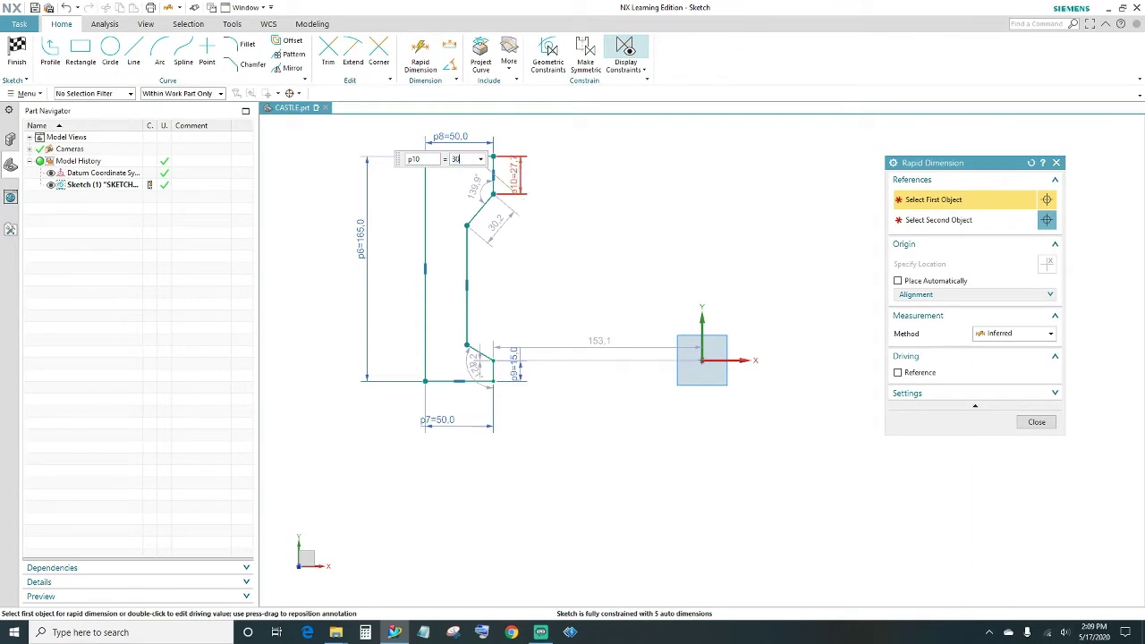
{"action": "key", "text": "Return"}
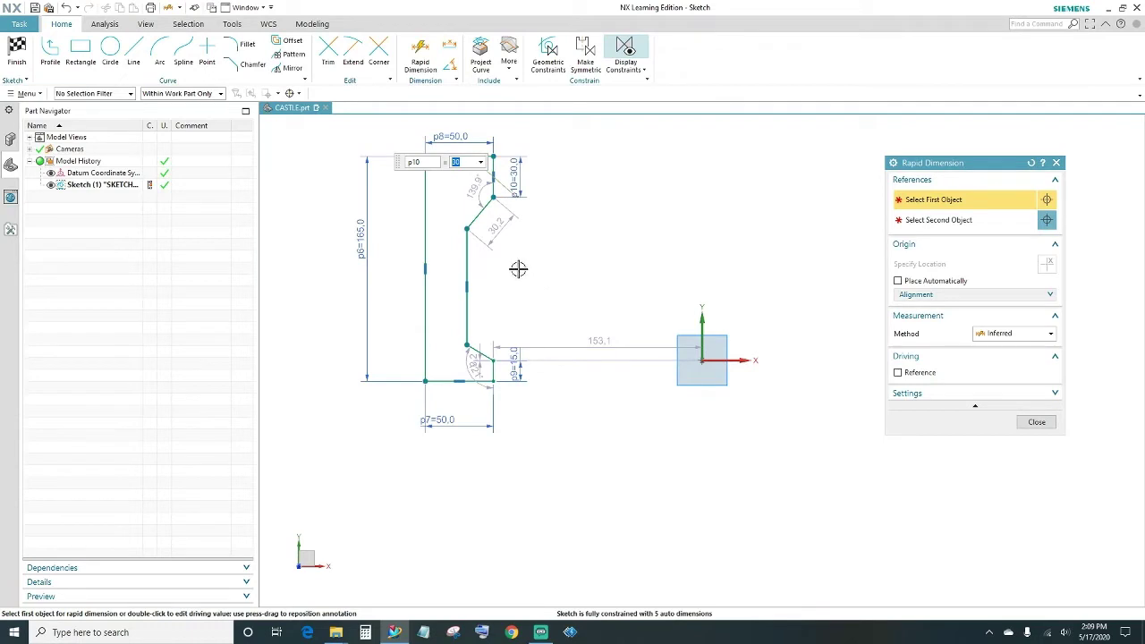
{"action": "scroll", "coordinate": [519, 268], "scroll_direction": "up", "scroll_amount": 3}
Step: Add a 40 dimension from the top line to the step and a 25 top offset
{"action": "middle_click_drag", "start_coordinate": [517, 266], "coordinate": [588, 412], "text": "shift"}
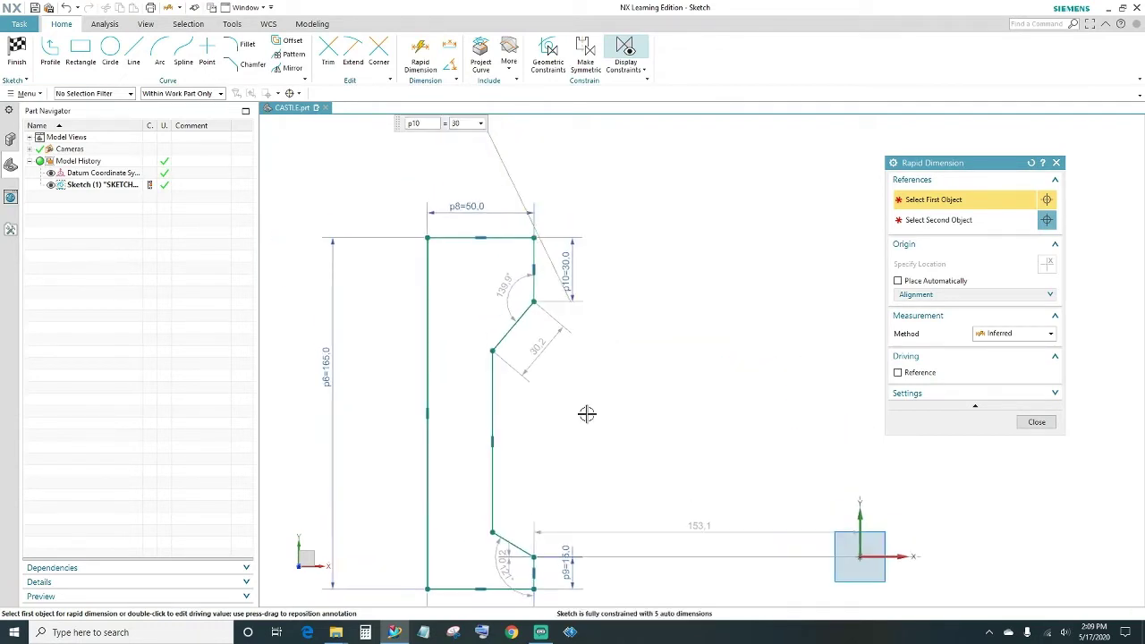
{"action": "left_click", "coordinate": [506, 241]}
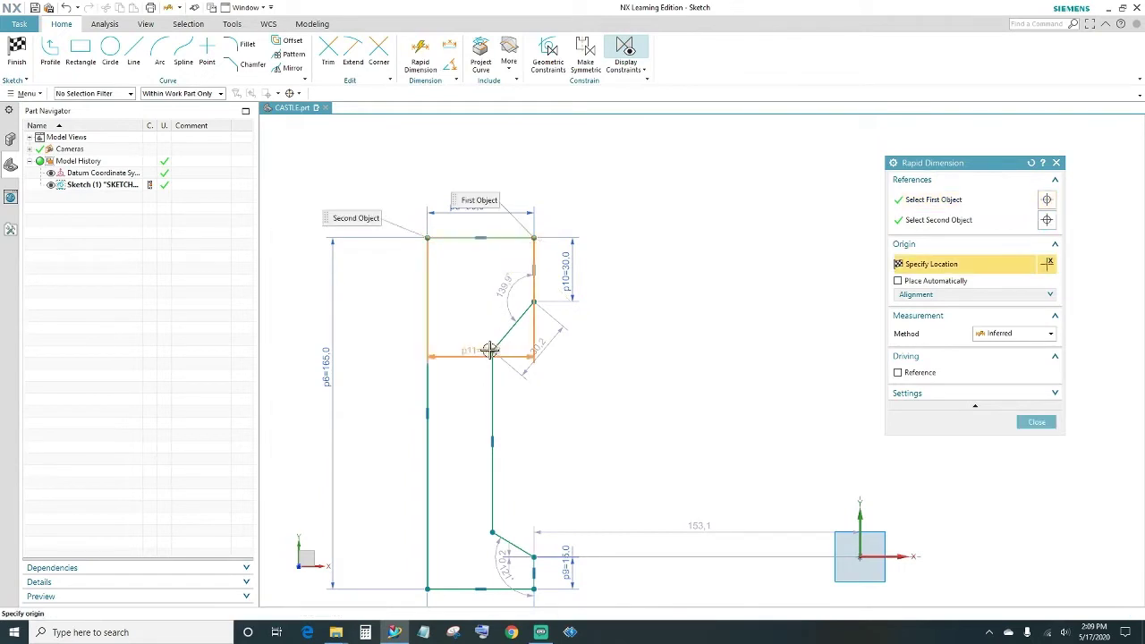
{"action": "left_click", "coordinate": [495, 348]}
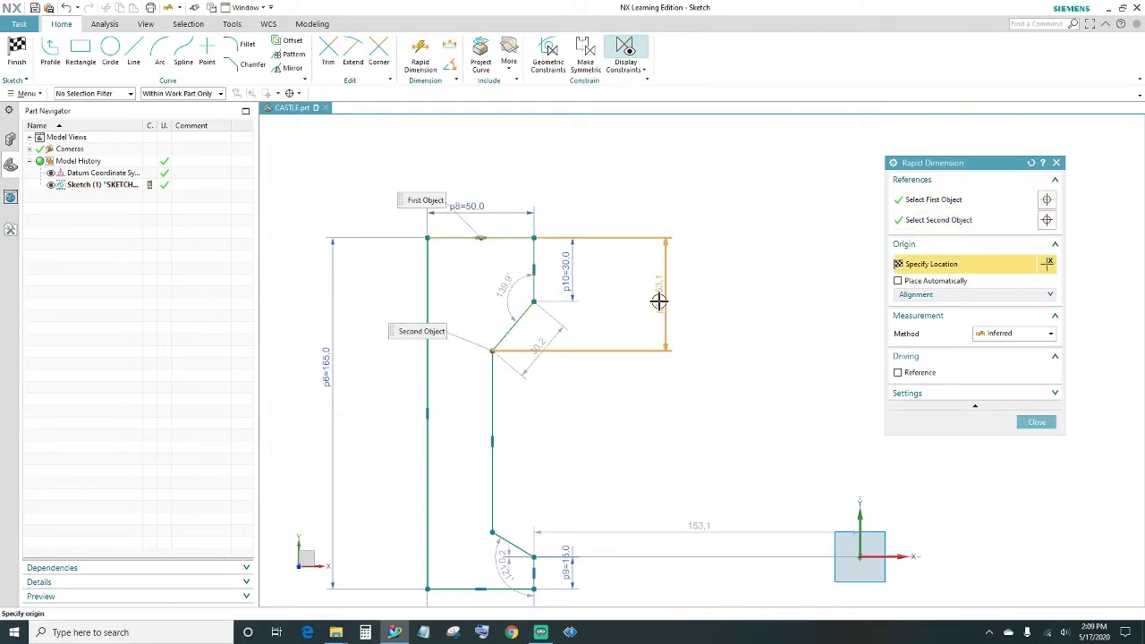
{"action": "left_click", "coordinate": [659, 302]}
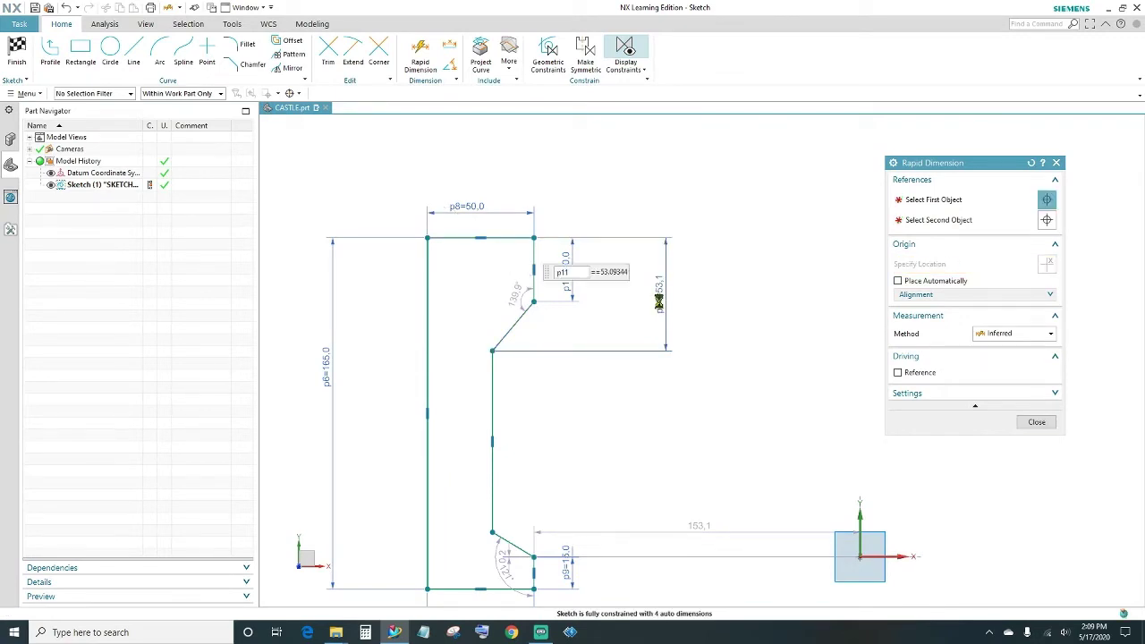
{"action": "type", "text": "40"}
{"action": "key", "text": "Return"}
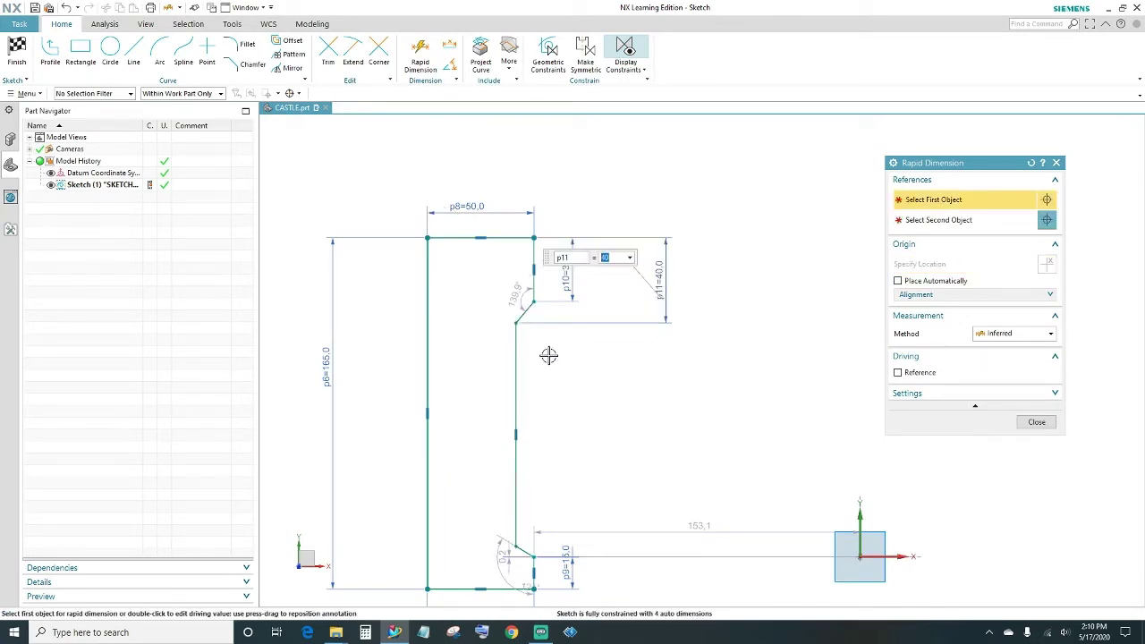
{"action": "left_click", "coordinate": [516, 322]}
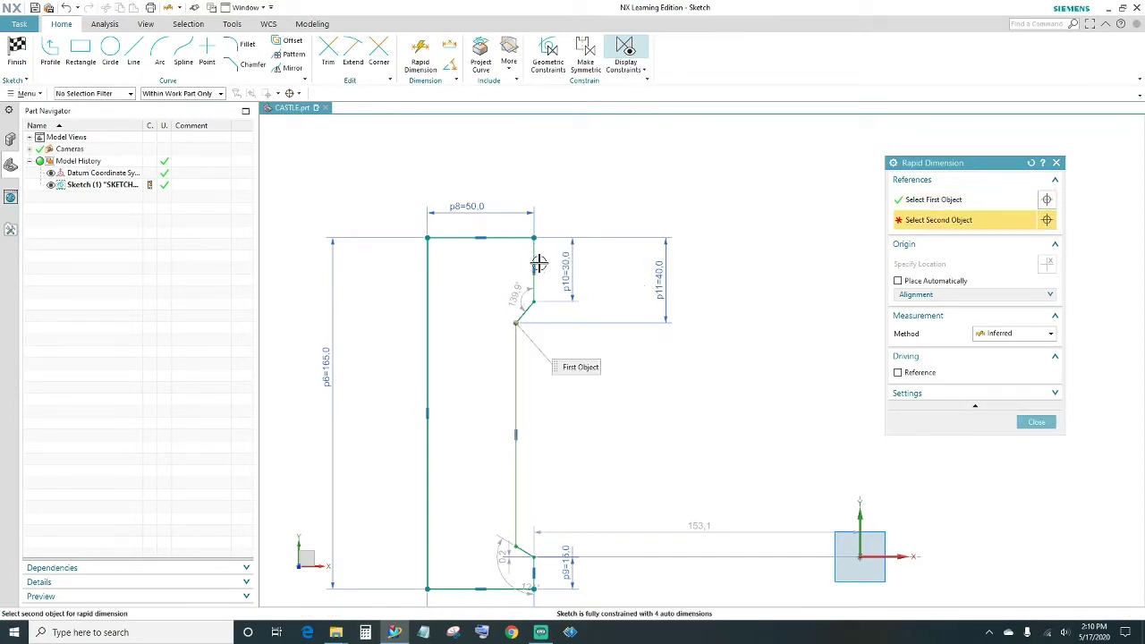
{"action": "left_click", "coordinate": [533, 254]}
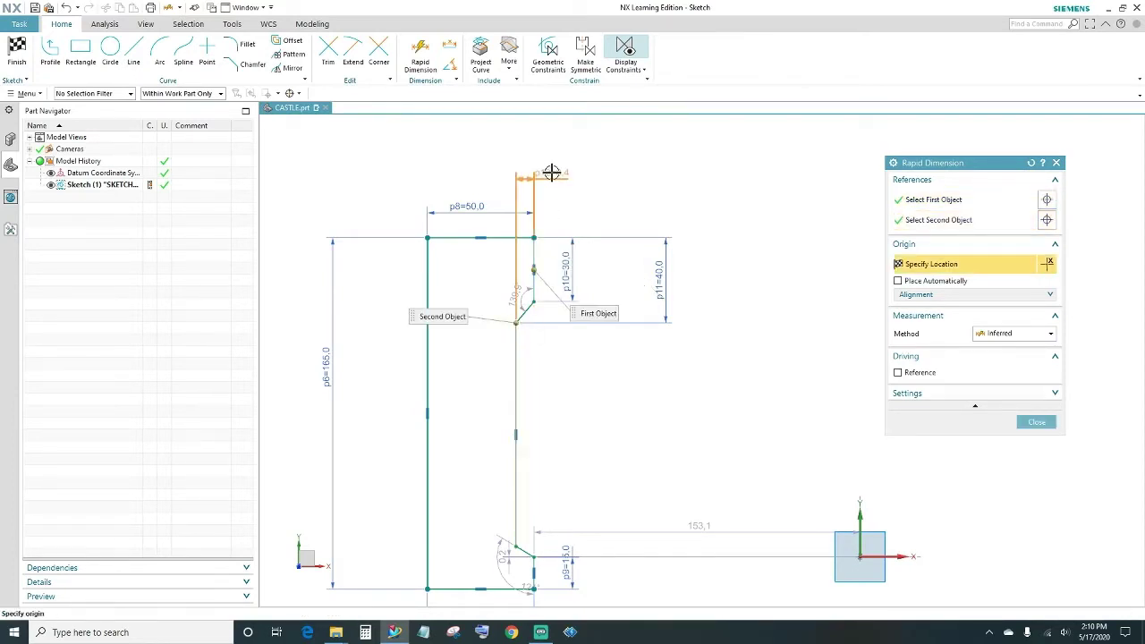
{"action": "left_click", "coordinate": [559, 176]}
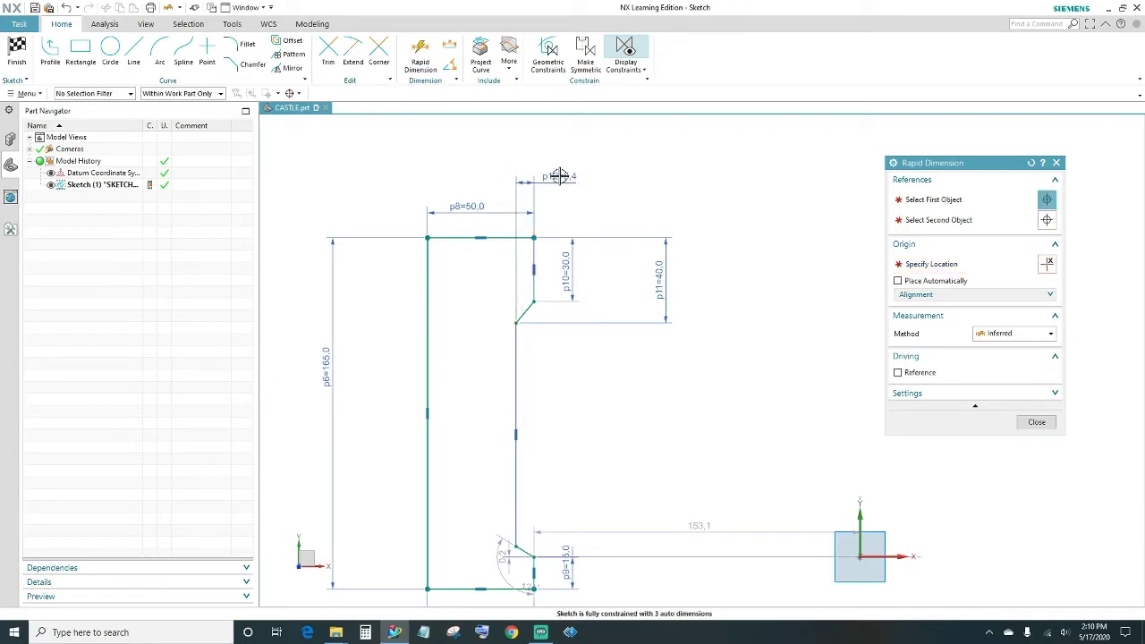
{"action": "type", "text": "25"}
{"action": "key", "text": "Return"}
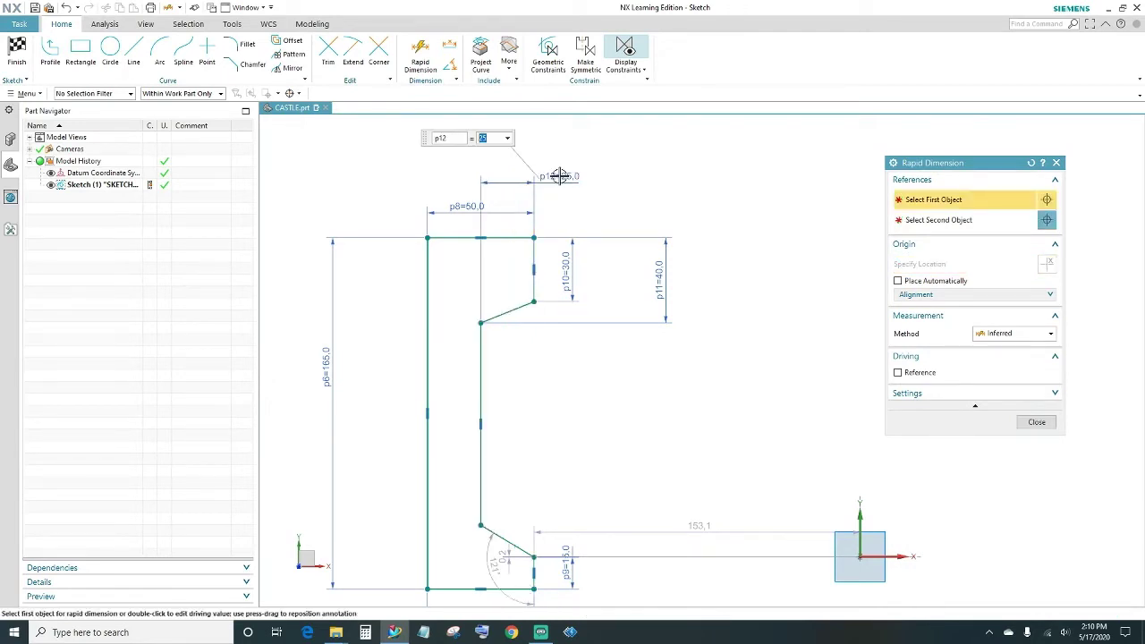
Step: Add the 32 dimension at the bottom step and close Rapid Dimension
{"action": "mouse_move", "coordinate": [581, 442]}
{"action": "middle_mouse_down", "text": "shift"}
{"action": "mouse_move", "coordinate": [591, 408]}
{"action": "mouse_move", "coordinate": [575, 293]}
{"action": "middle_mouse_up", "text": "shift"}
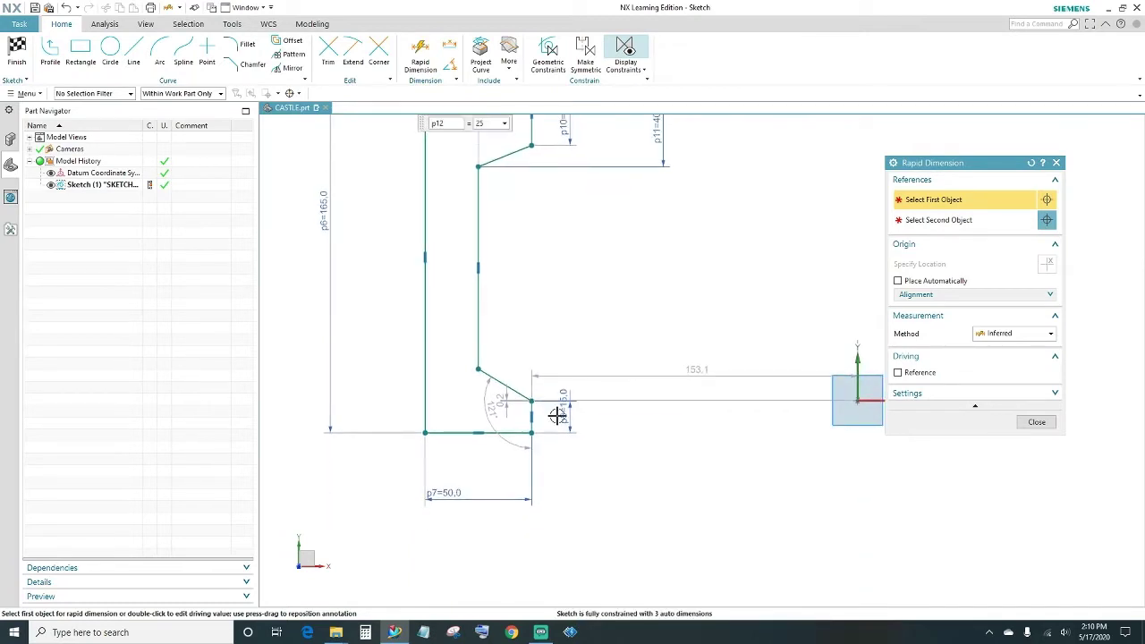
{"action": "left_click", "coordinate": [495, 435]}
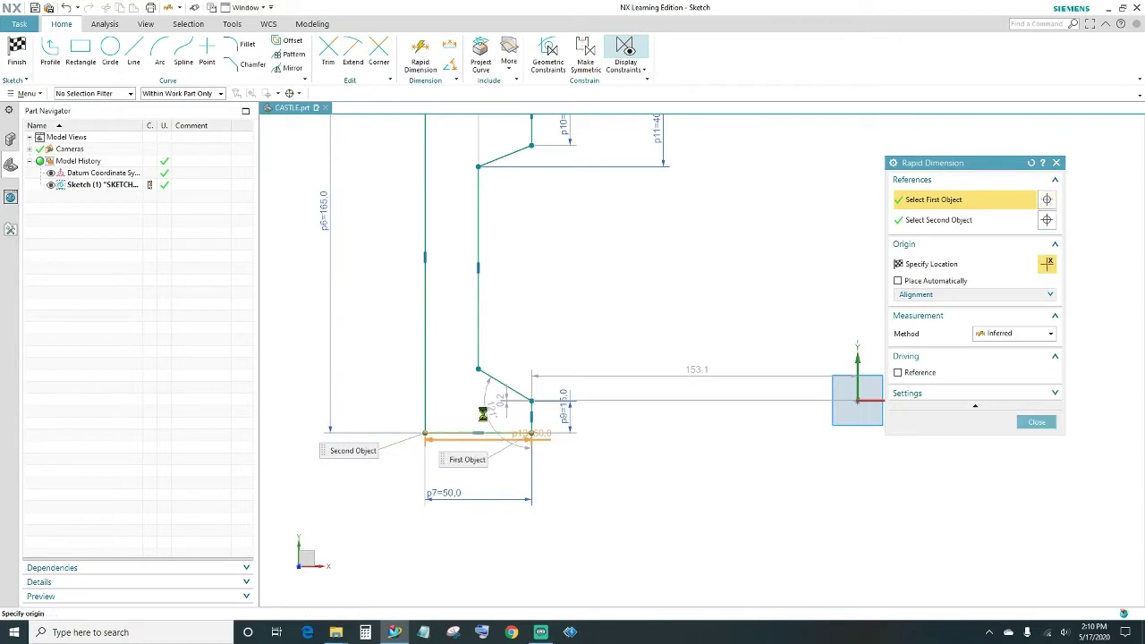
{"action": "left_click", "coordinate": [477, 369]}
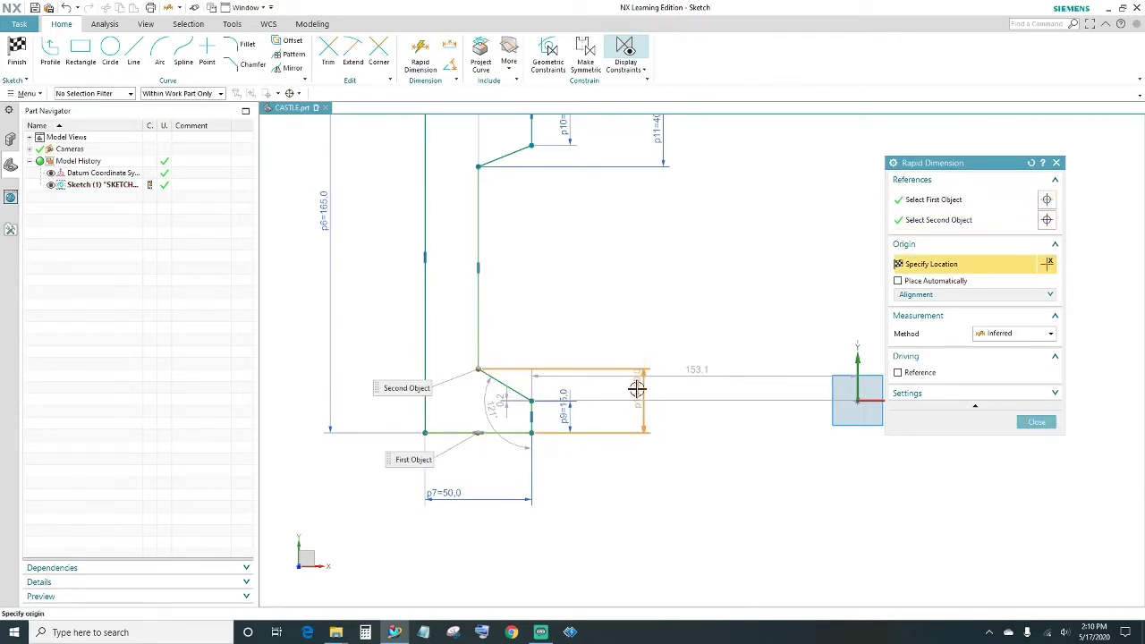
{"action": "left_click", "coordinate": [634, 392]}
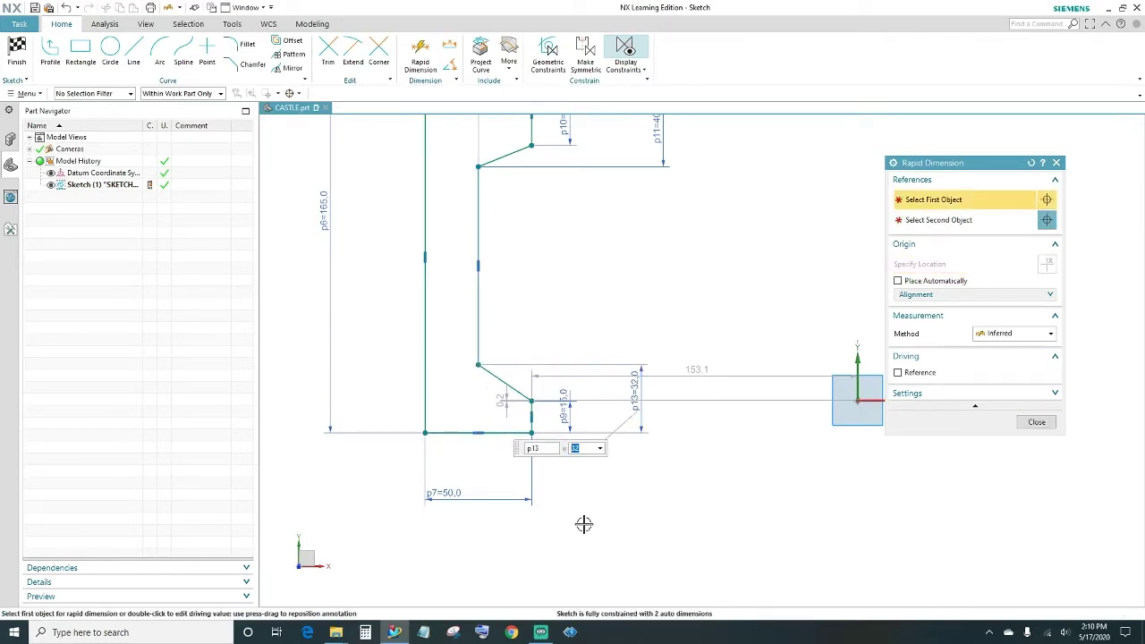
{"action": "scroll", "coordinate": [583, 524], "scroll_direction": "down", "scroll_amount": 3}
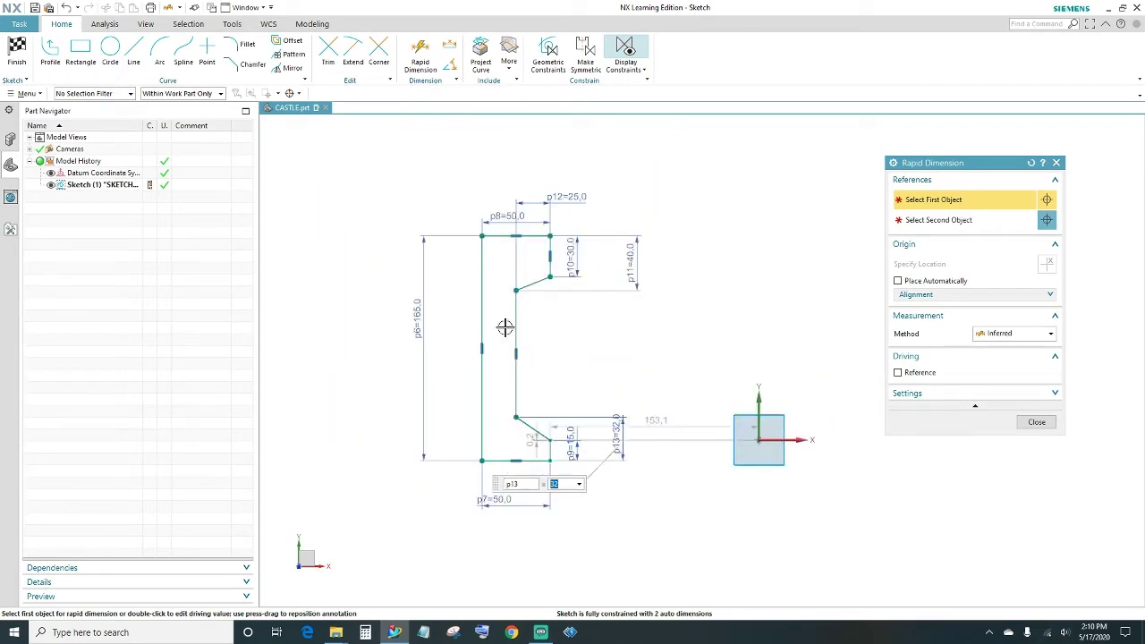
{"action": "left_click", "coordinate": [1037, 421]}
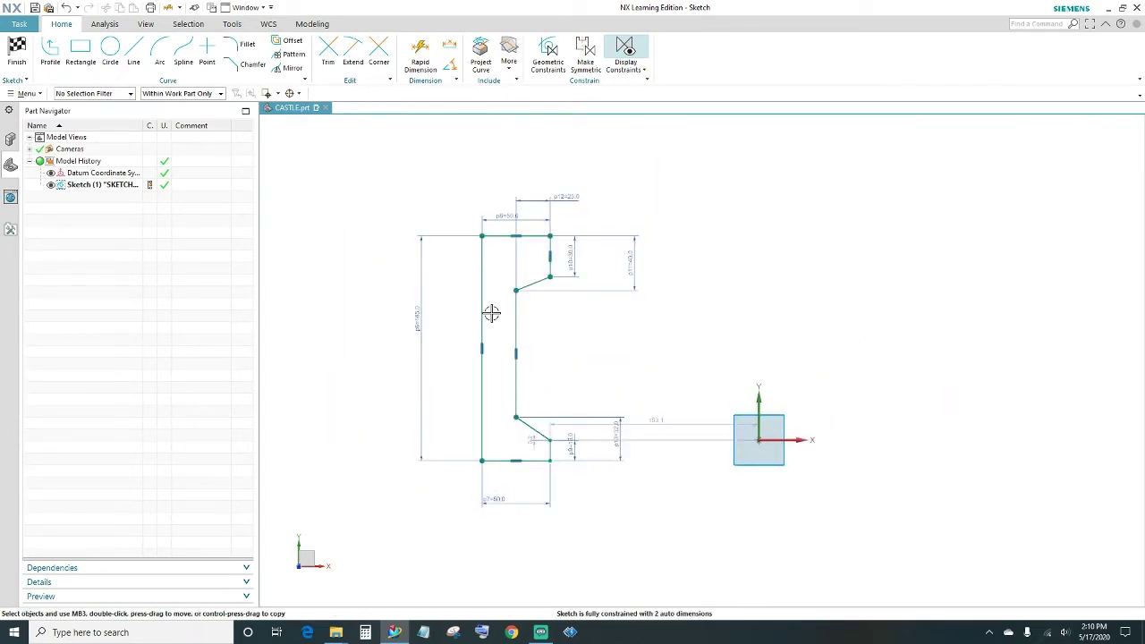
{"action": "scroll", "coordinate": [492, 313], "scroll_direction": "up", "scroll_amount": 4}
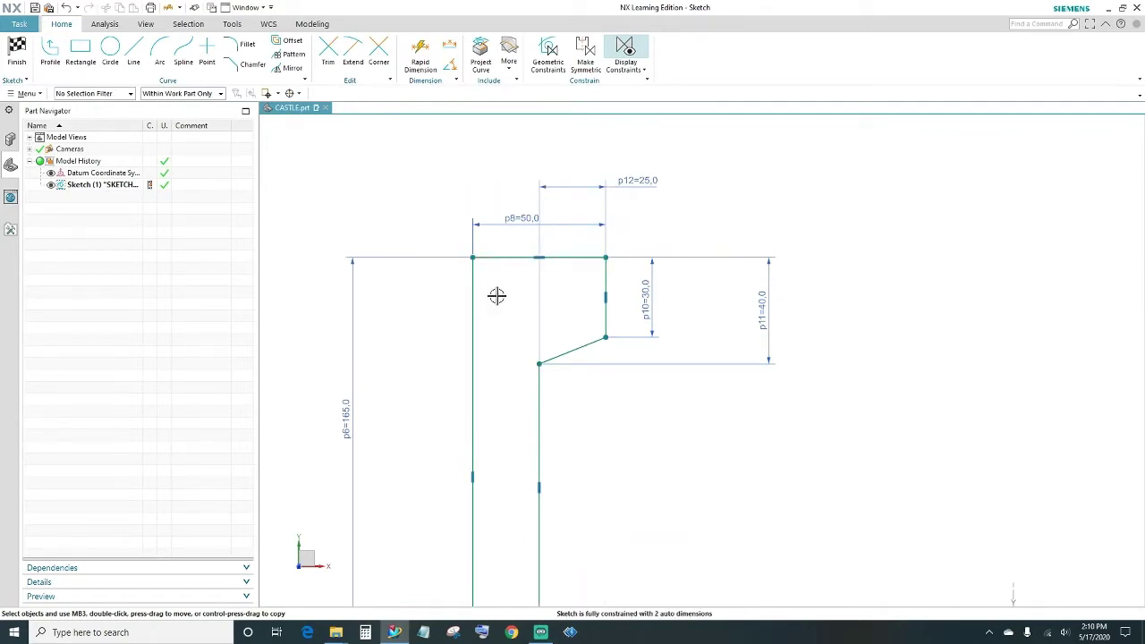
Step: Draw notch lines from the top edge down, 10 across, up, then left to the side line
{"action": "left_click", "coordinate": [51, 55]}
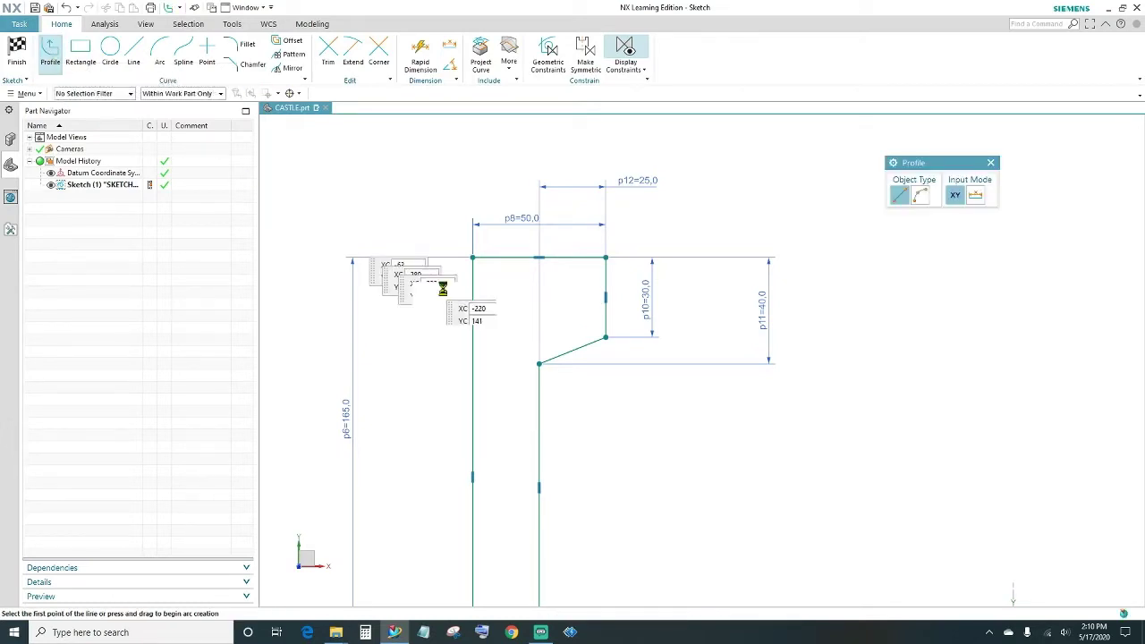
{"action": "left_click", "coordinate": [525, 258]}
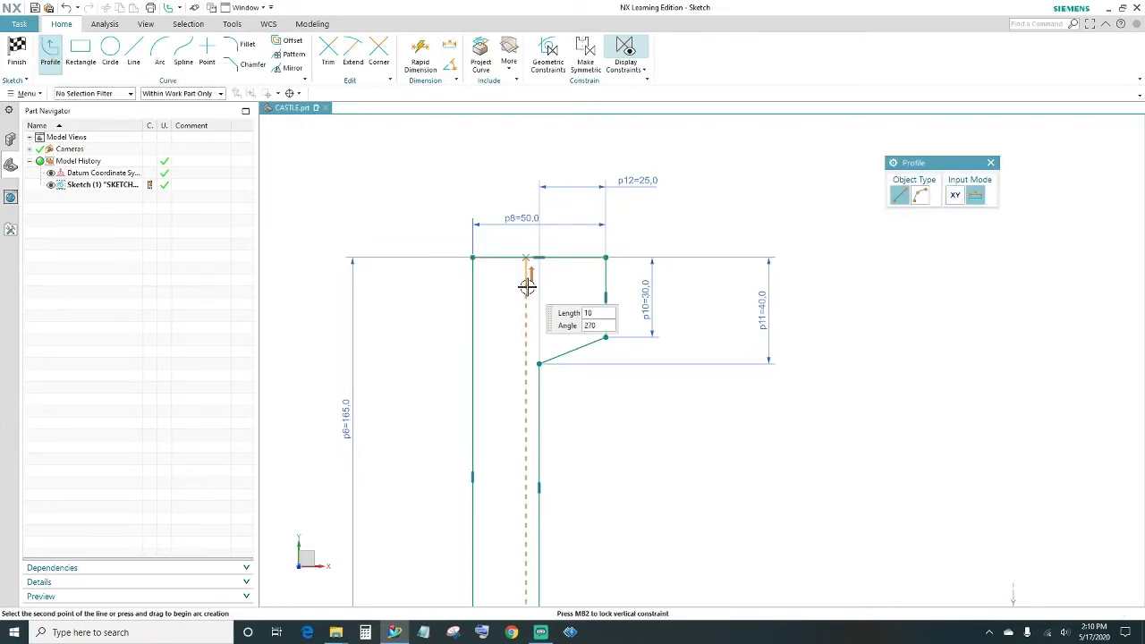
{"action": "left_click", "coordinate": [525, 304]}
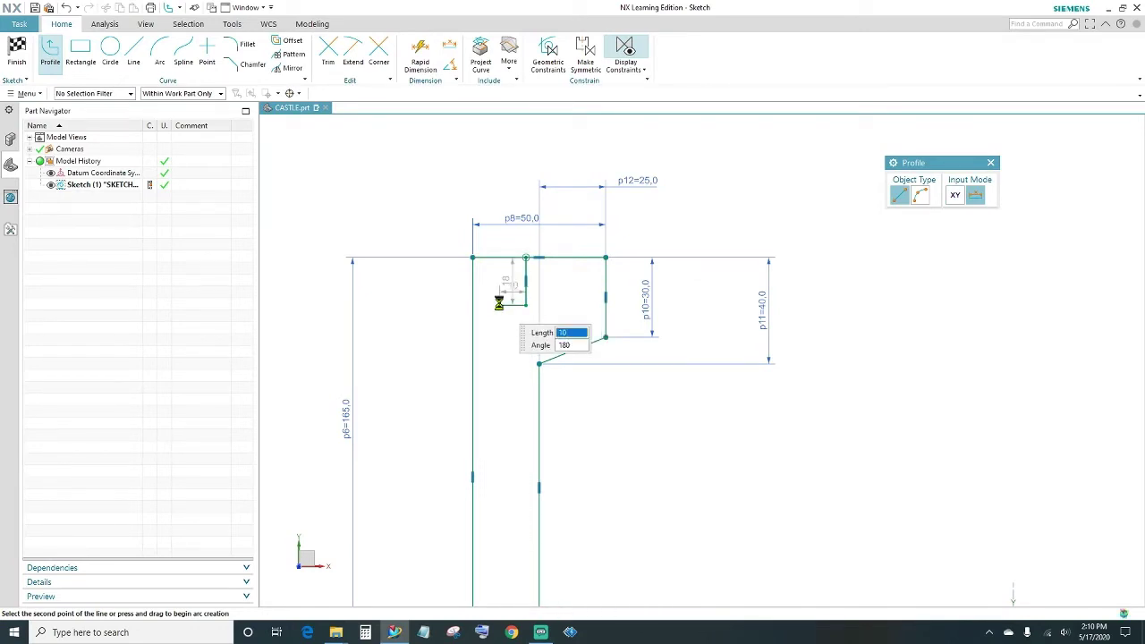
{"action": "left_click", "coordinate": [498, 304]}
{"action": "left_click", "coordinate": [499, 280]}
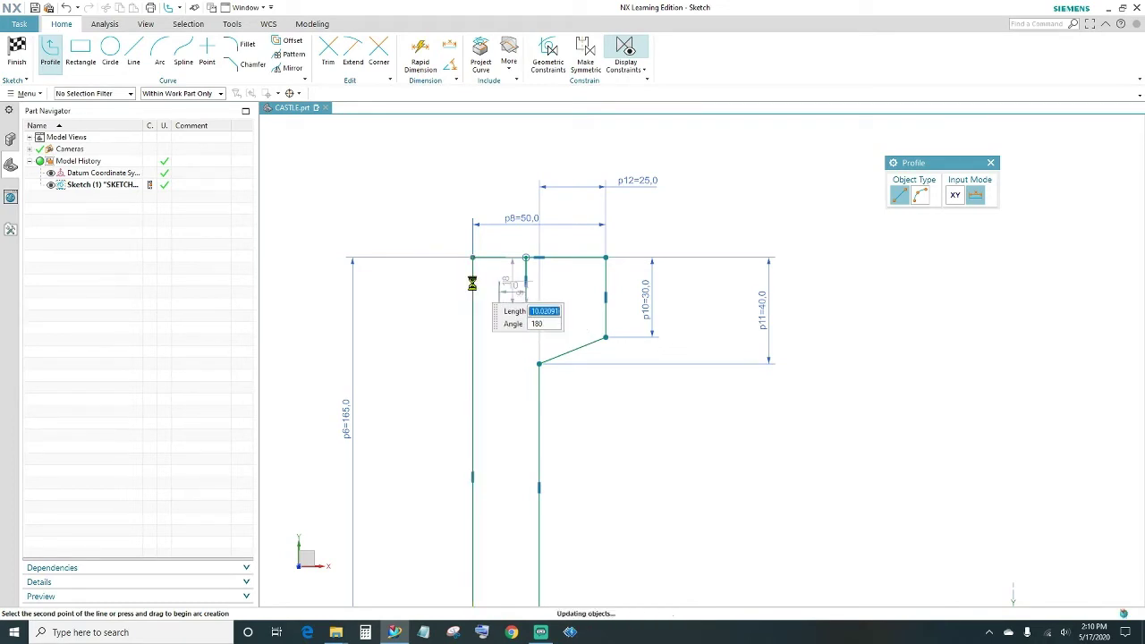
{"action": "left_click", "coordinate": [472, 282]}
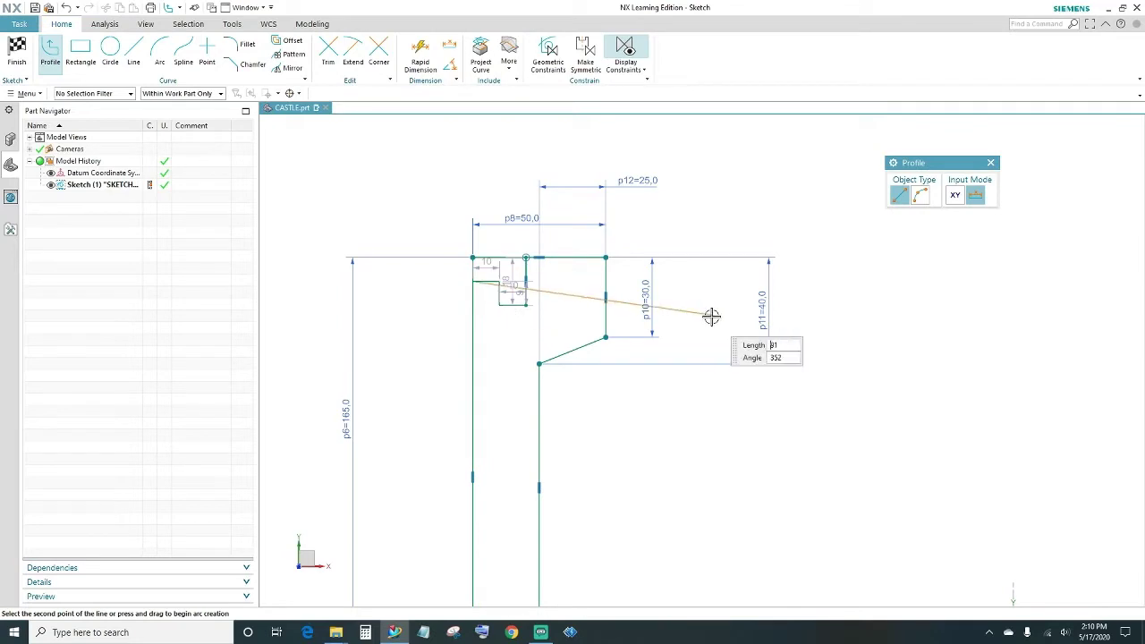
{"action": "key", "text": "Escape"}
{"action": "scroll", "coordinate": [506, 331], "scroll_direction": "up", "scroll_amount": 4}
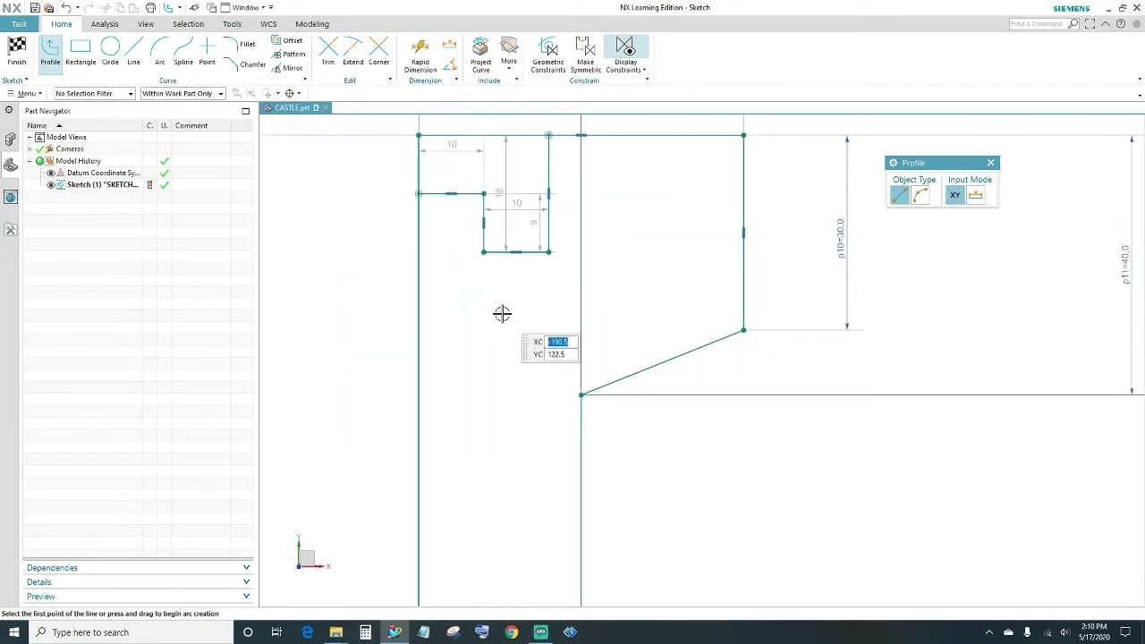
{"action": "middle_click_drag", "start_coordinate": [502, 313], "coordinate": [510, 388], "text": "shift"}
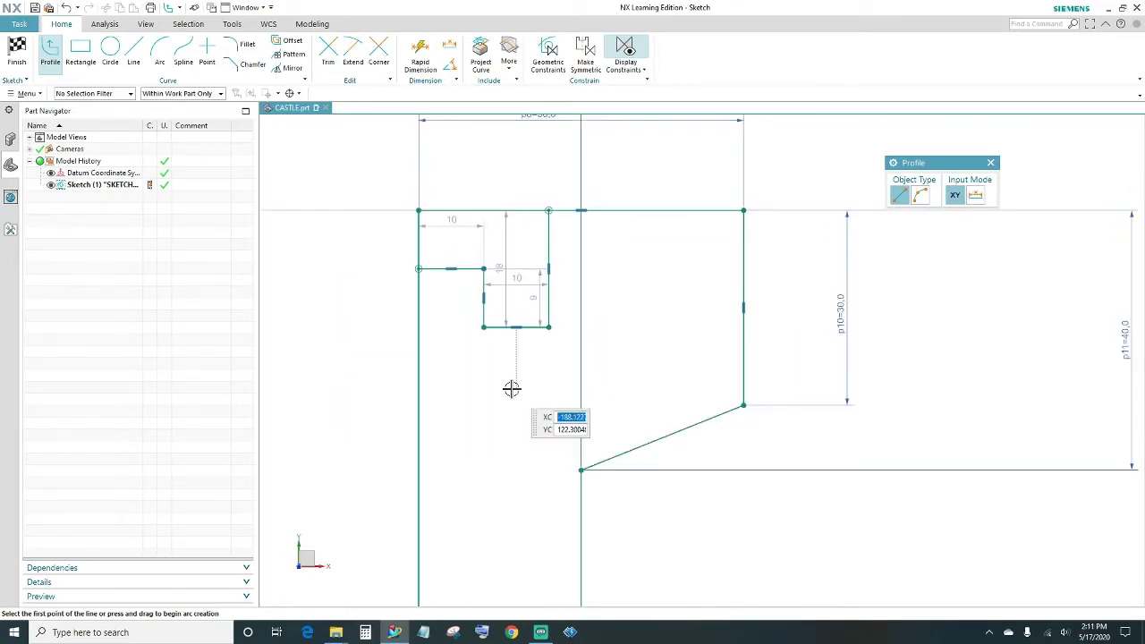
{"action": "key", "text": "Escape"}
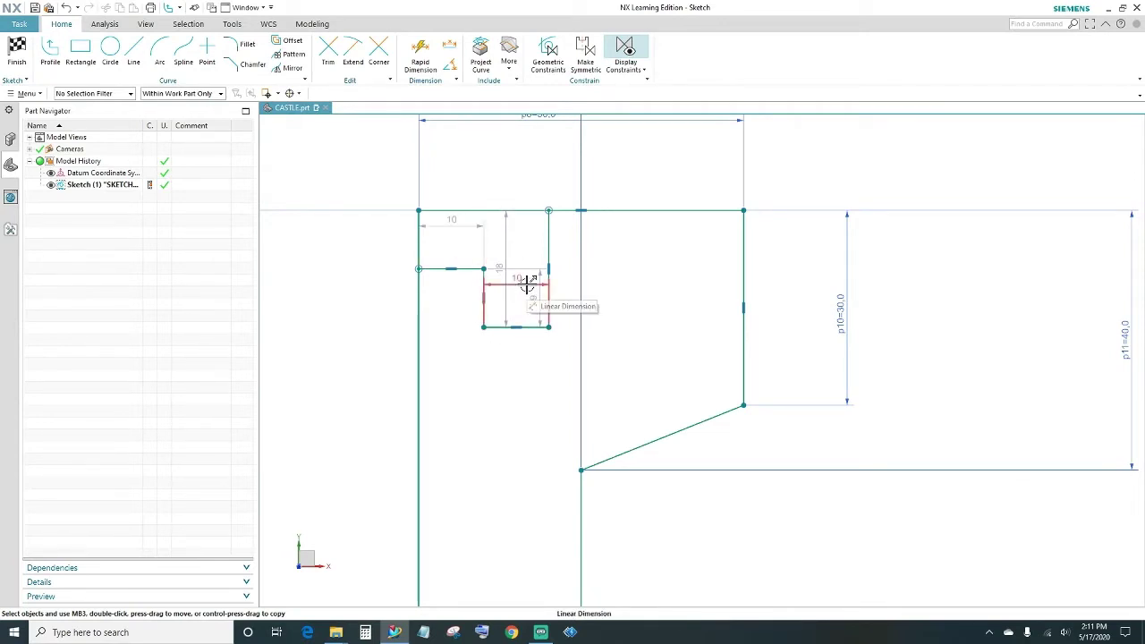
Step: Change the notch dimensions p14 to 19 and p15 to 11
{"action": "double_click", "coordinate": [509, 238]}
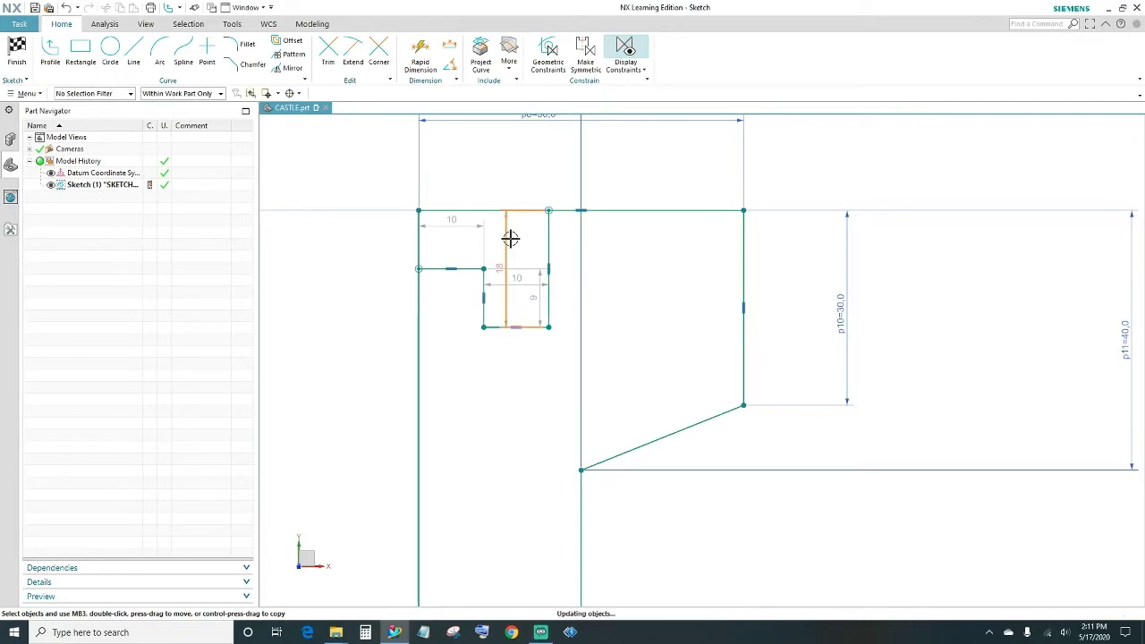
{"action": "type", "text": "19"}
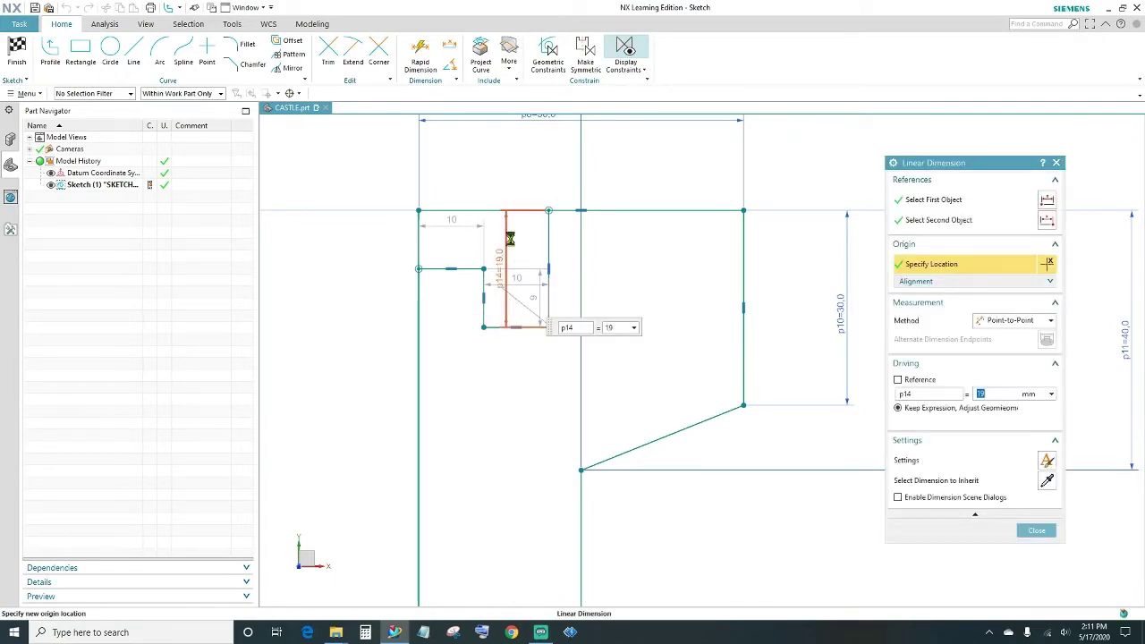
{"action": "key", "text": "Return"}
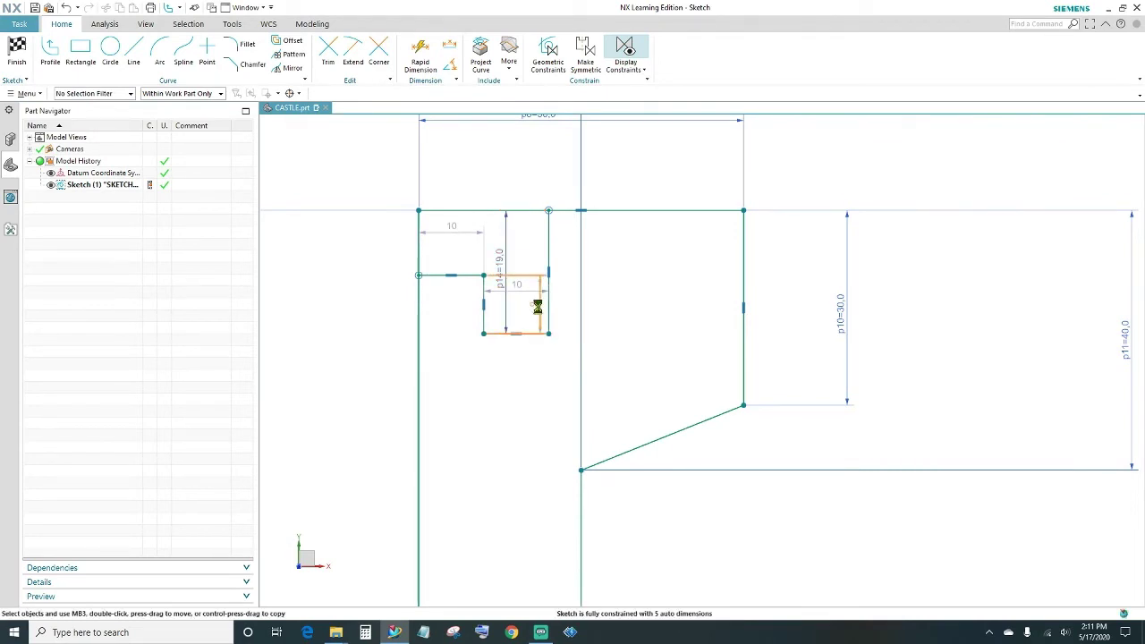
{"action": "type", "text": "1"}
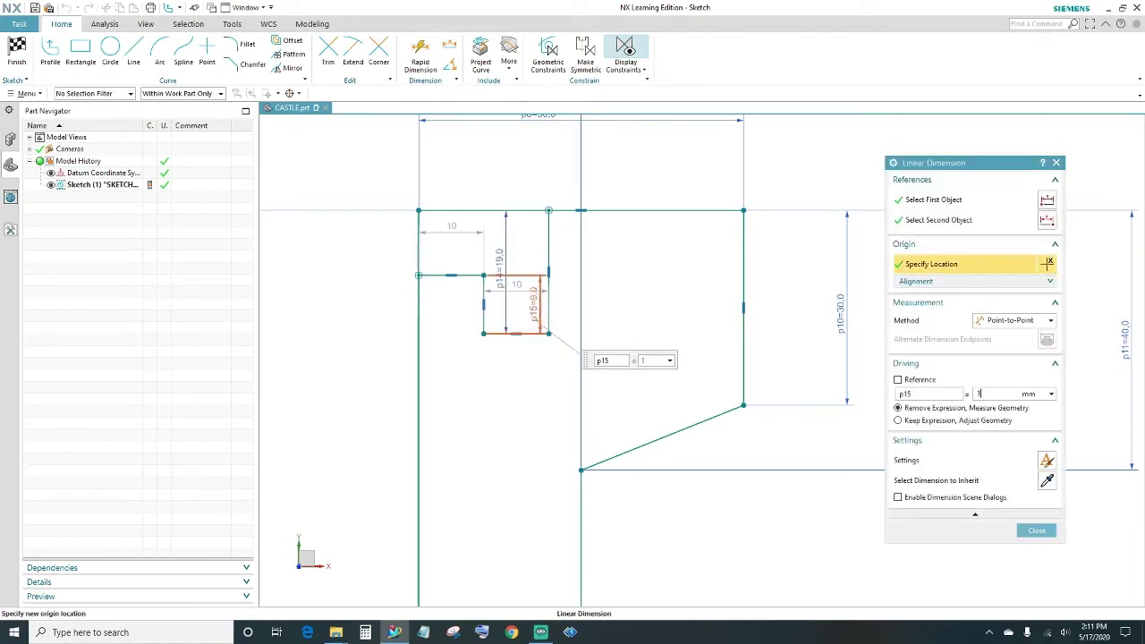
{"action": "type", "text": "1"}
{"action": "key", "text": "Return"}
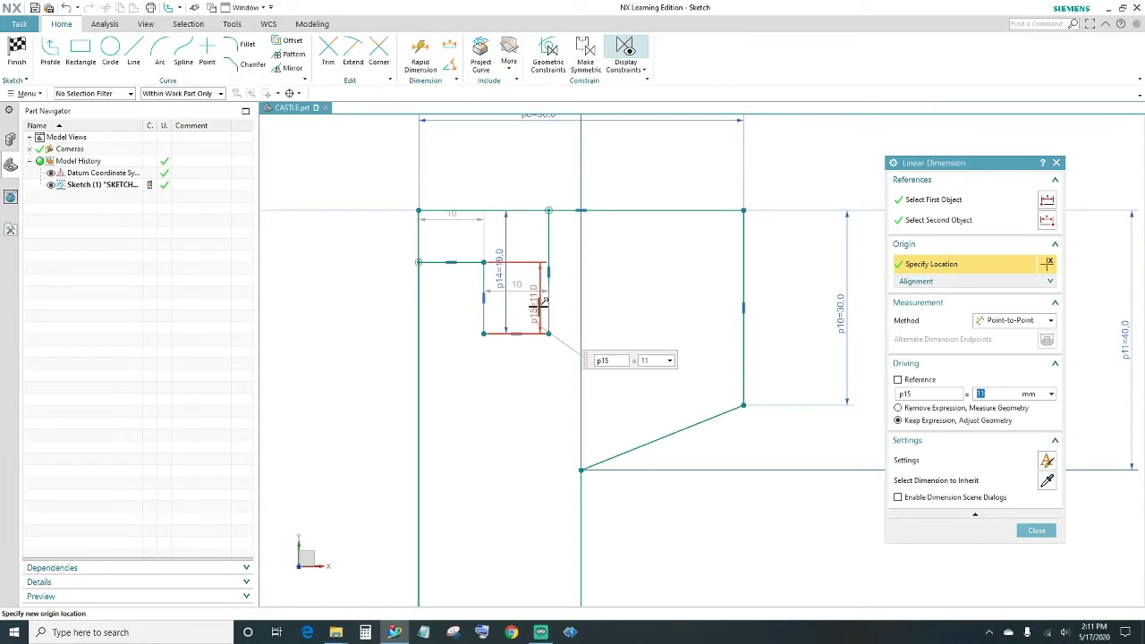
{"action": "middle_click", "coordinate": [707, 387]}
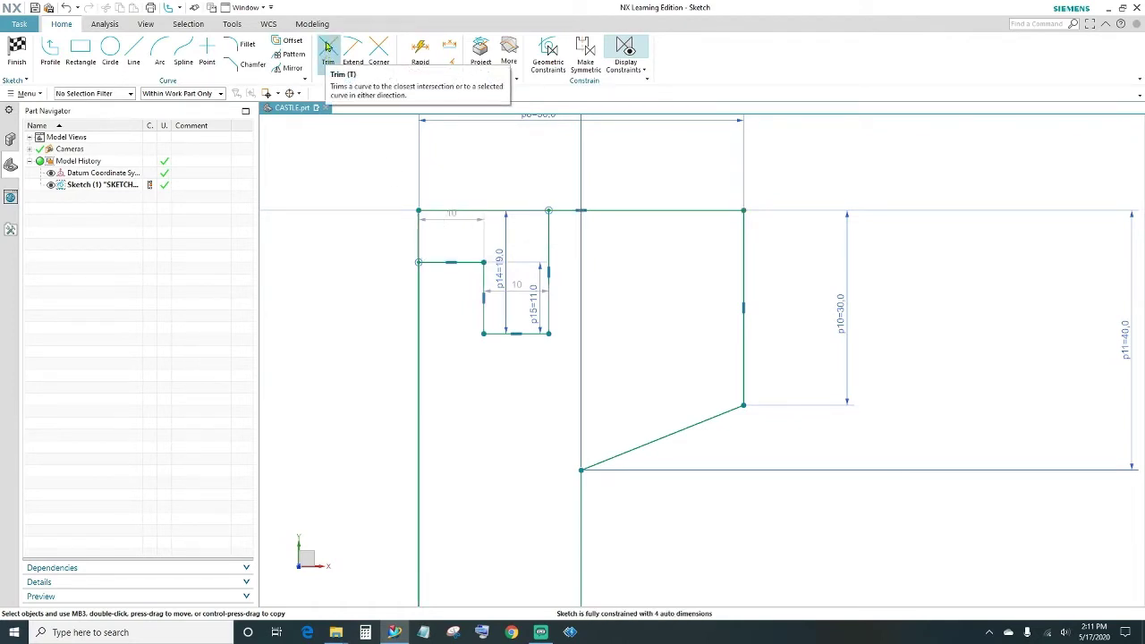
Step: Quick Trim the extra top line and the short left segment above the notch
{"action": "left_click", "coordinate": [329, 51]}
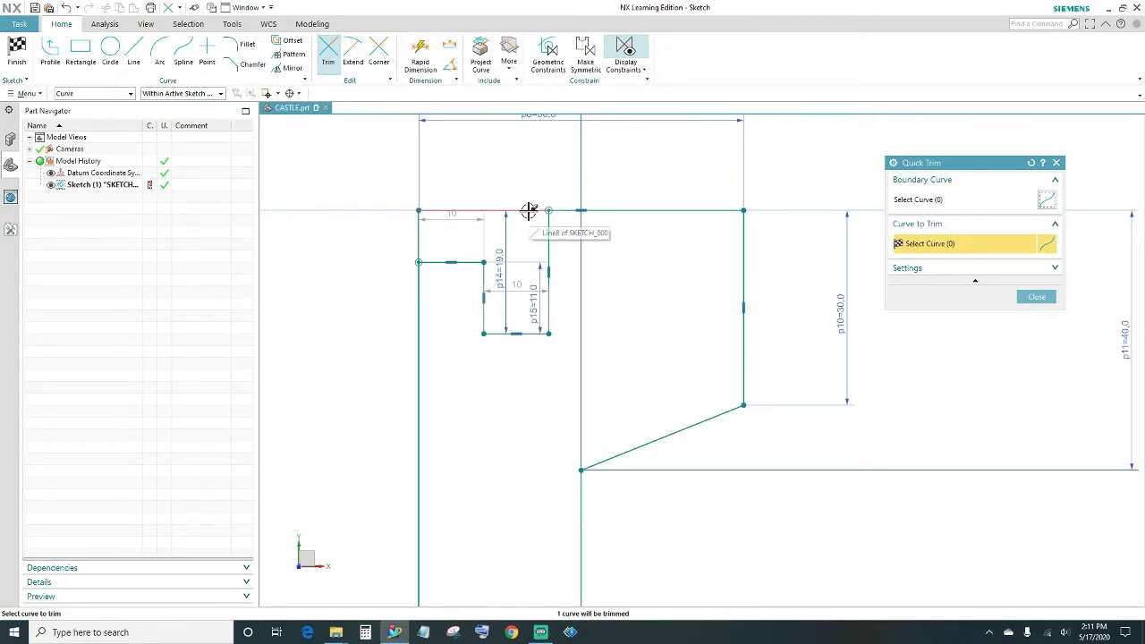
{"action": "left_click", "coordinate": [522, 209]}
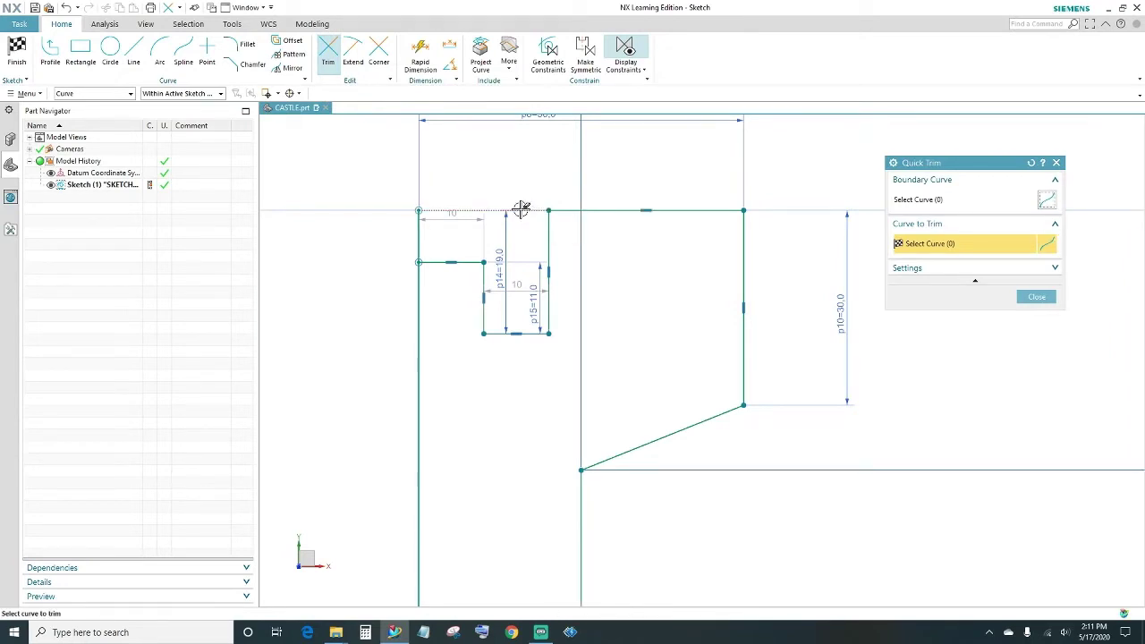
{"action": "left_click", "coordinate": [418, 238]}
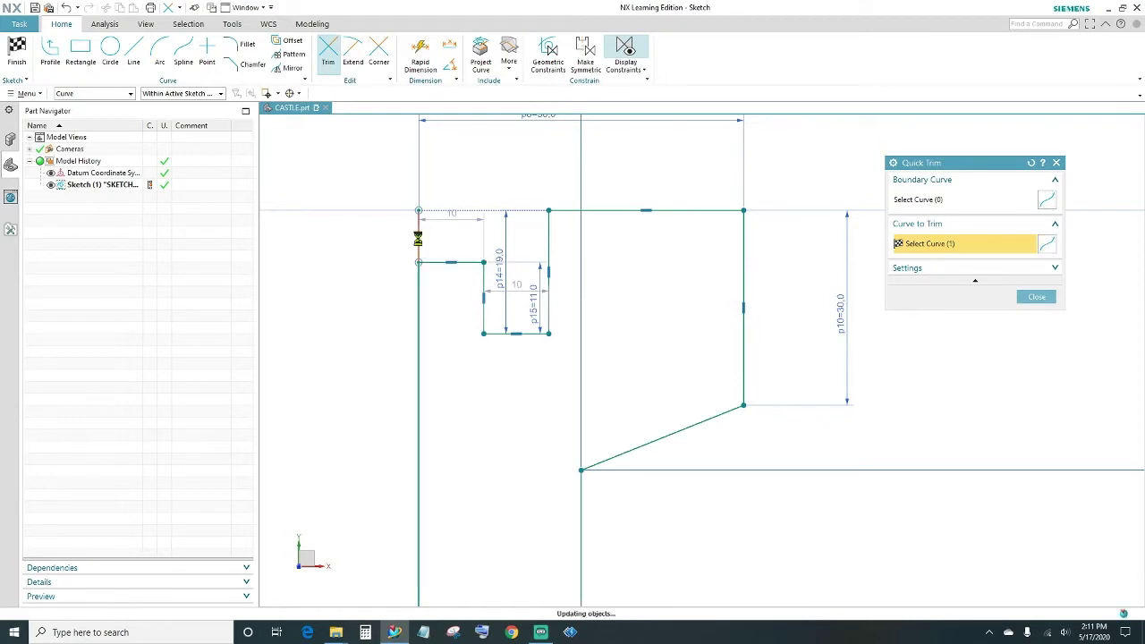
{"action": "left_click", "coordinate": [1034, 298]}
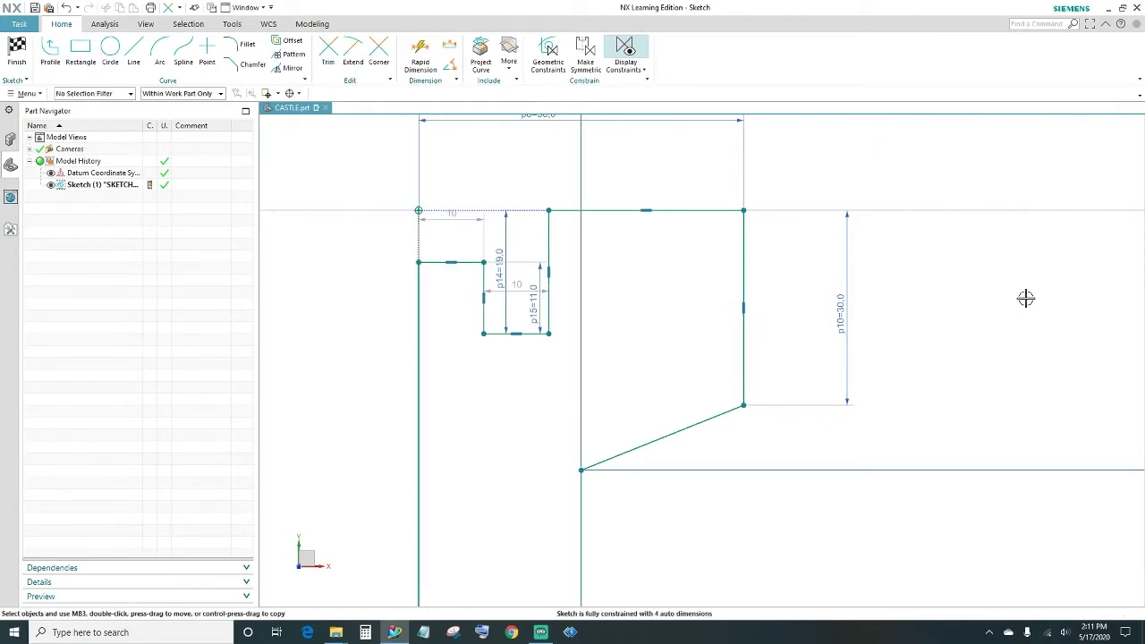
{"action": "scroll", "coordinate": [373, 261], "scroll_direction": "down", "scroll_amount": 3}
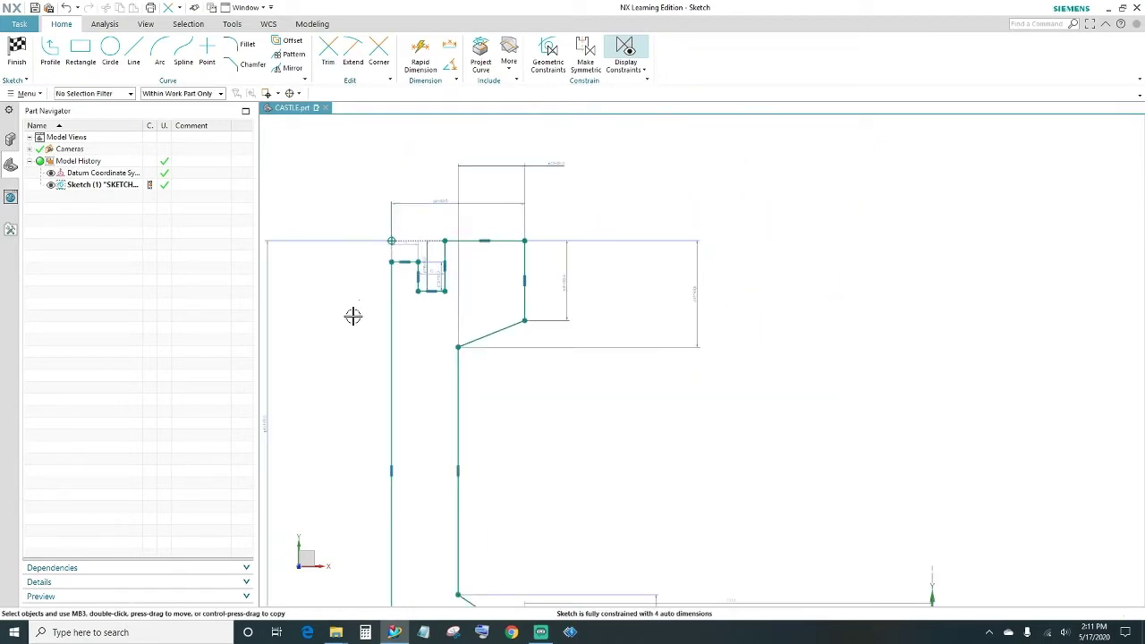
{"action": "mouse_move", "coordinate": [332, 343]}
{"action": "middle_mouse_down", "text": "shift"}
{"action": "mouse_move", "coordinate": [417, 306]}
{"action": "mouse_move", "coordinate": [463, 259]}
{"action": "middle_mouse_up", "text": "shift"}
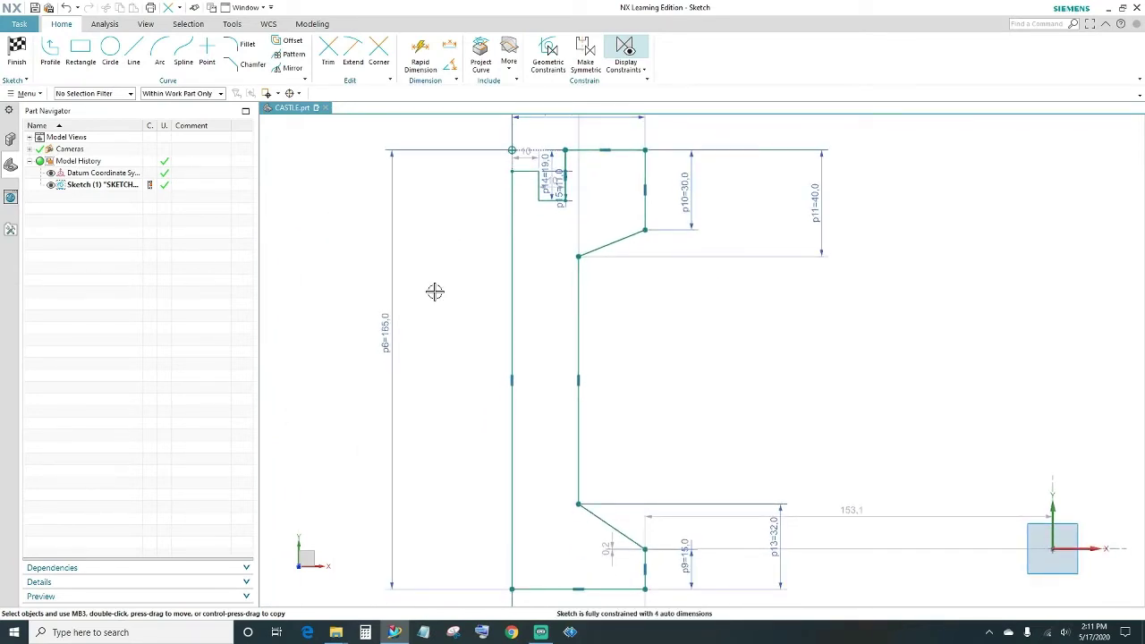
Step: Finish the sketch and revolve the profile 0–360° about its left edge line
{"action": "left_click", "coordinate": [18, 55]}
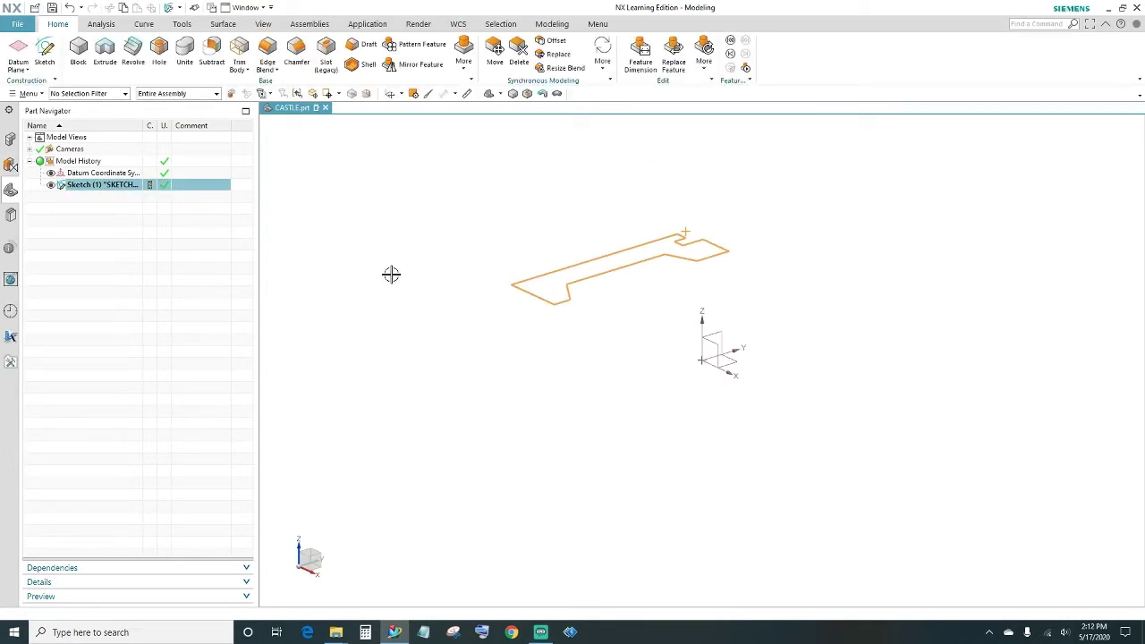
{"action": "left_click", "coordinate": [132, 52]}
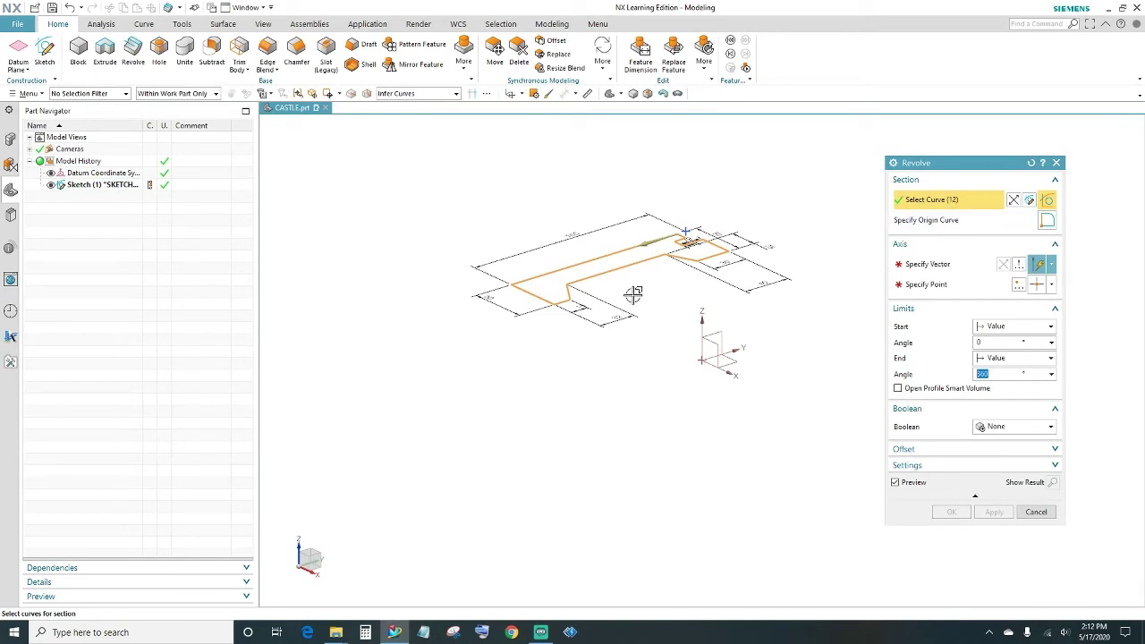
{"action": "key", "text": "ctrl+alt+t"}
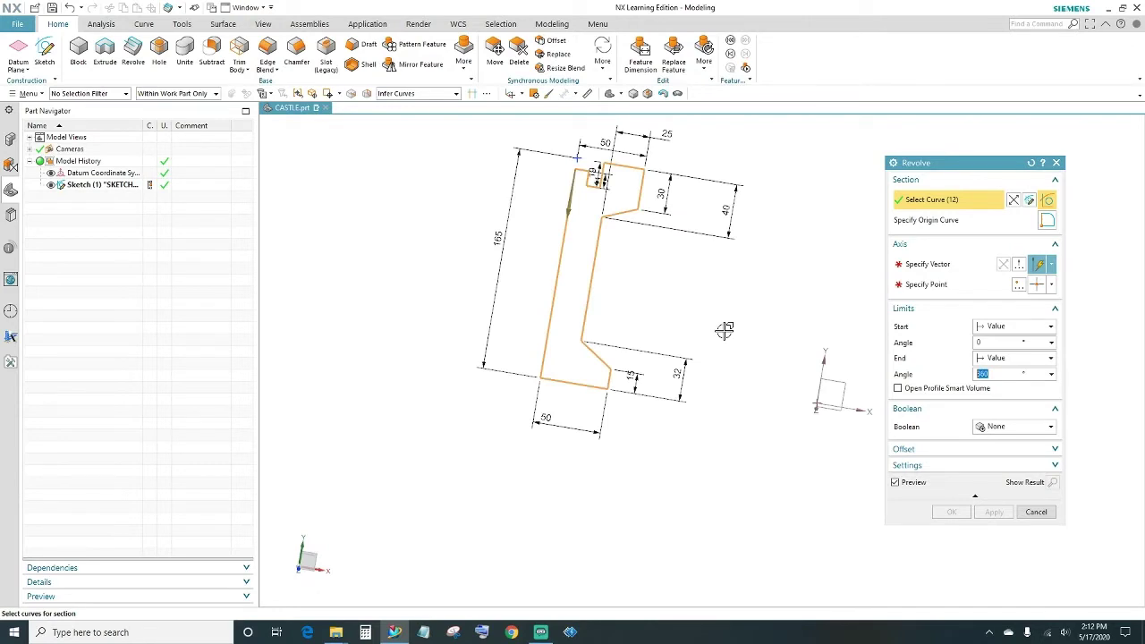
{"action": "left_click", "coordinate": [914, 268]}
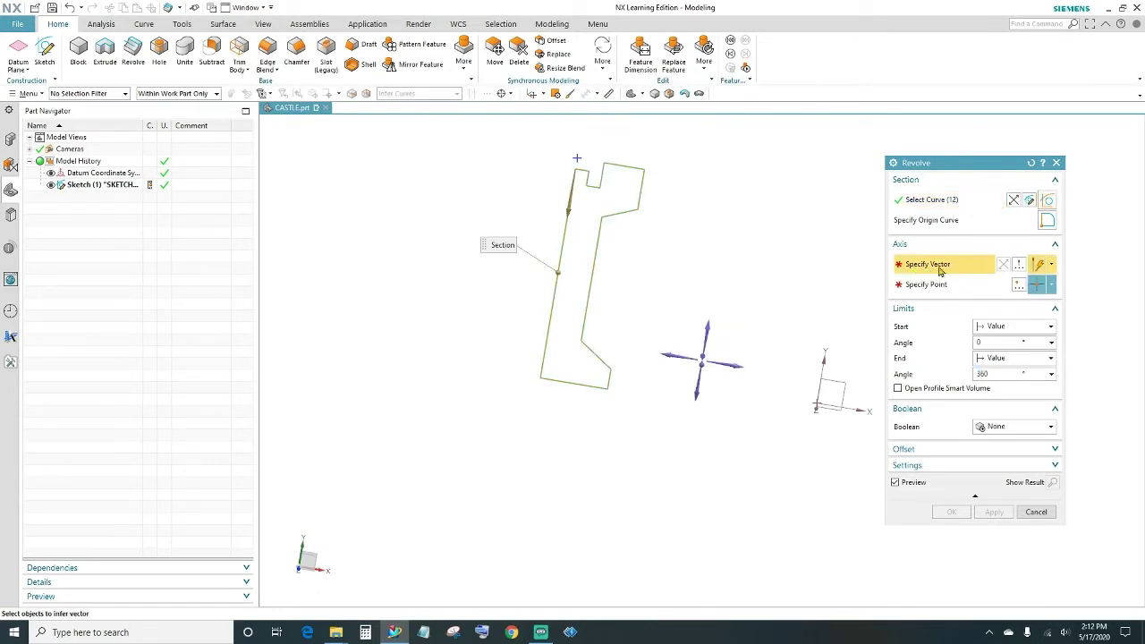
{"action": "left_click", "coordinate": [564, 241]}
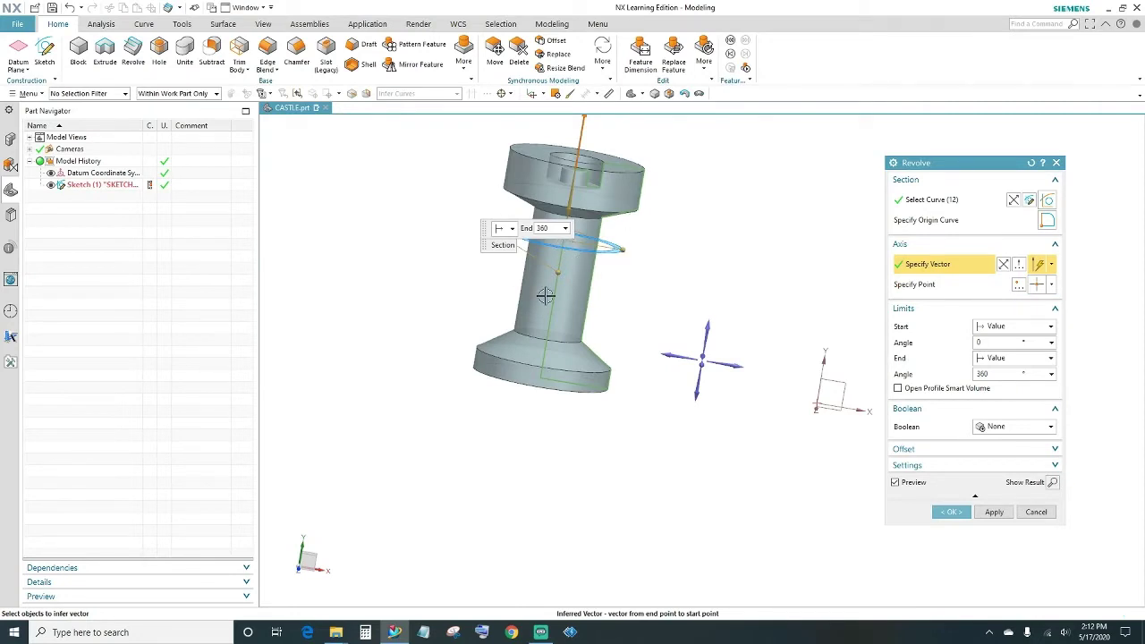
{"action": "left_click", "coordinate": [953, 512]}
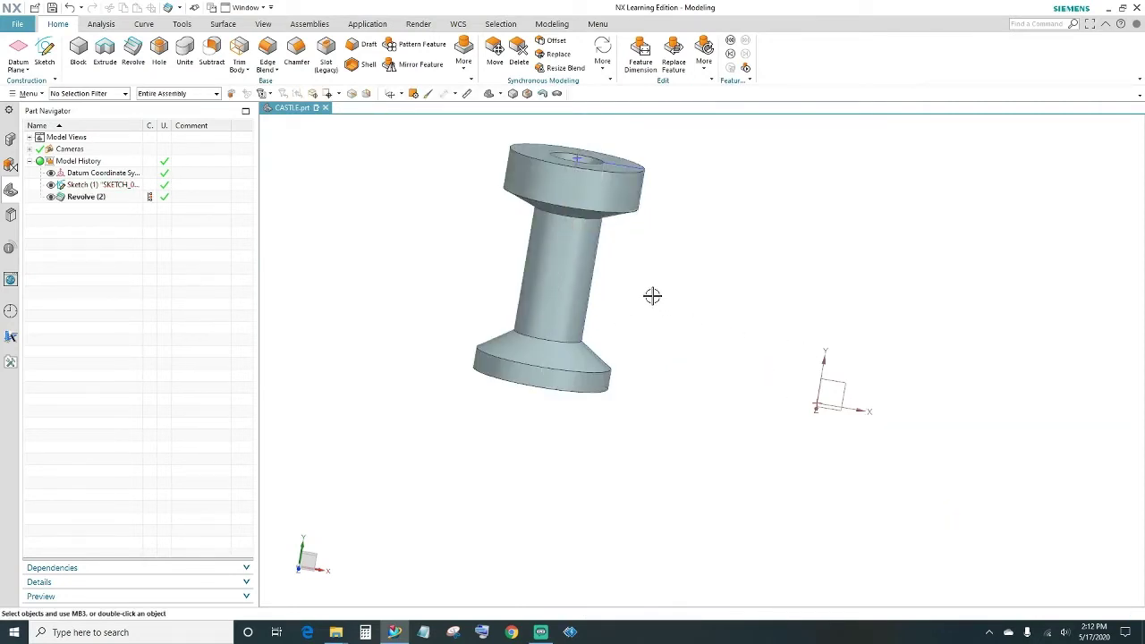
{"action": "middle_click_drag", "start_coordinate": [652, 296], "coordinate": [776, 366], "text": "shift"}
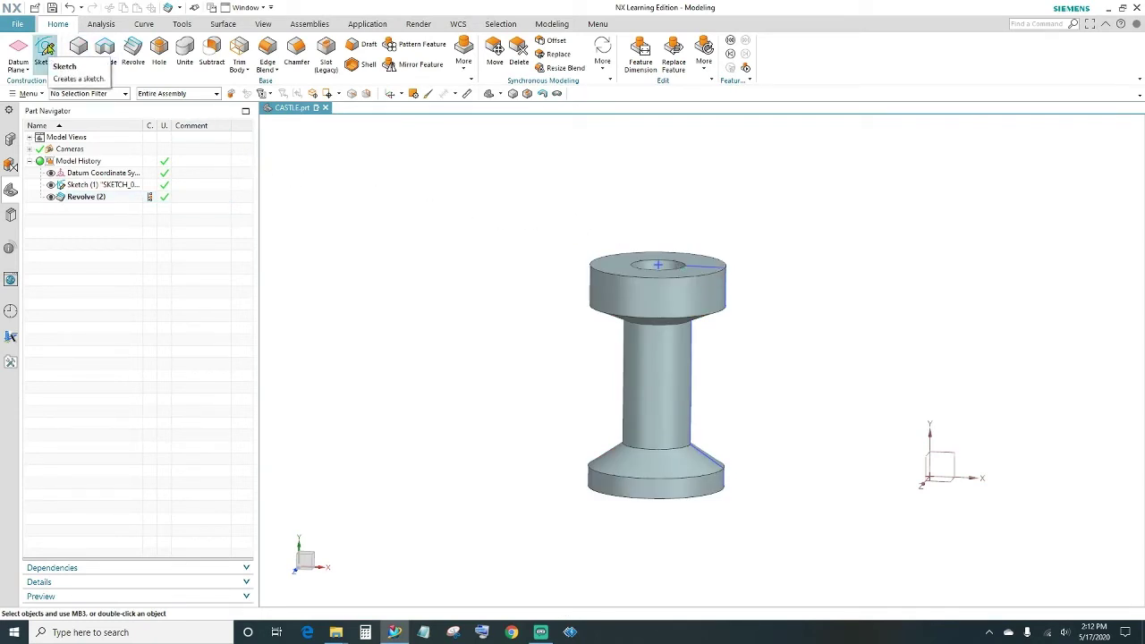
Step: Start a new sketch on the default plane
{"action": "left_click", "coordinate": [46, 48]}
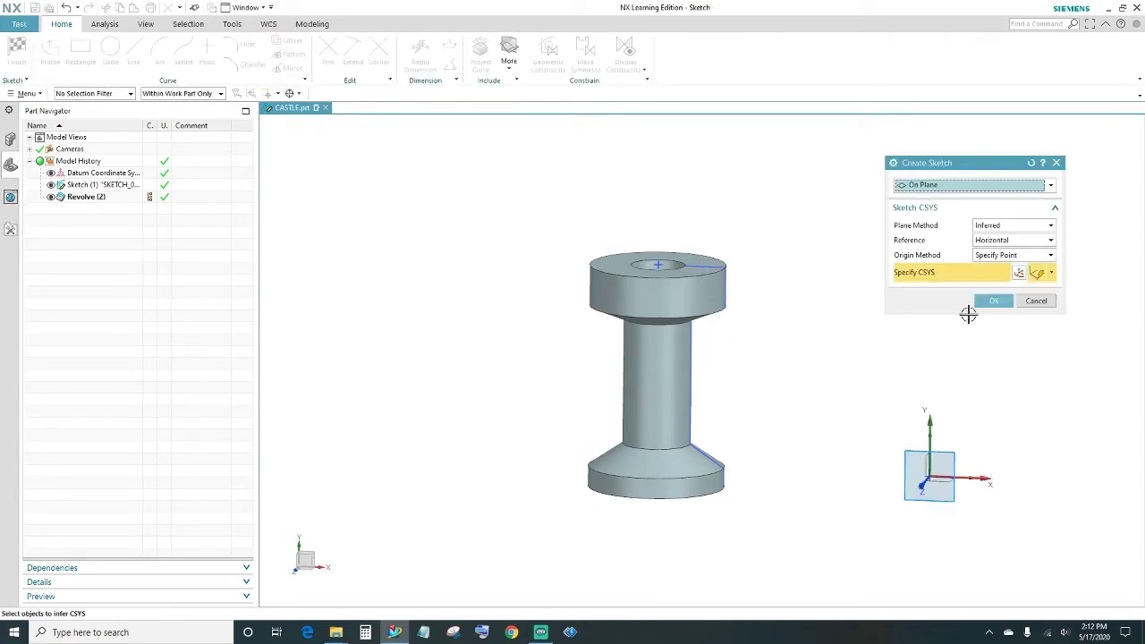
{"action": "left_click", "coordinate": [1000, 301]}
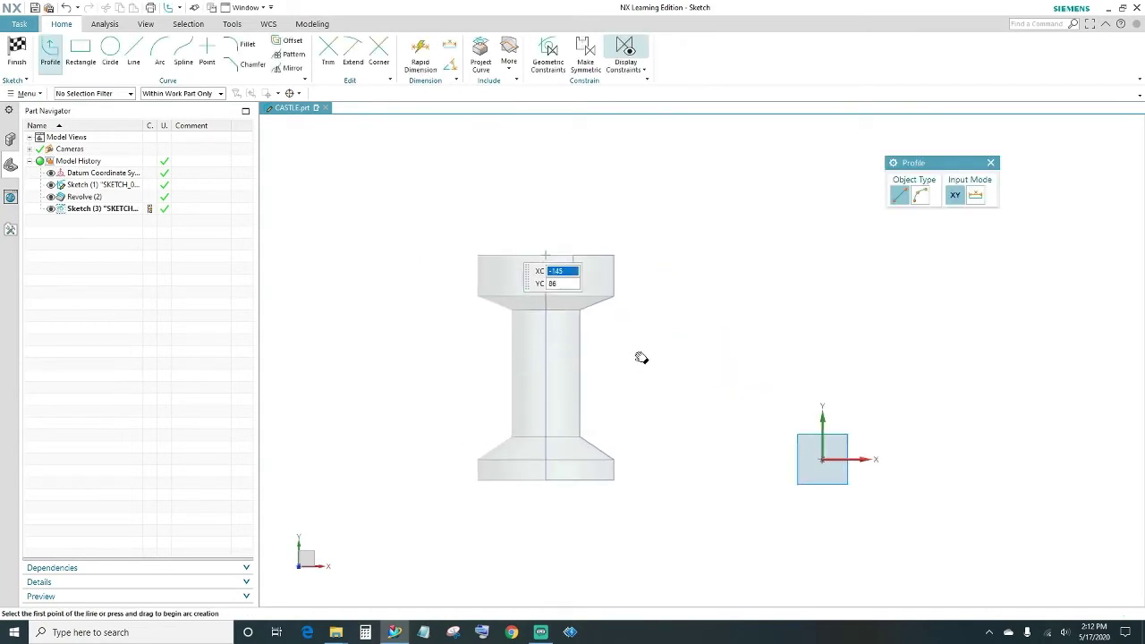
{"action": "scroll", "coordinate": [576, 306], "scroll_direction": "up", "scroll_amount": 5}
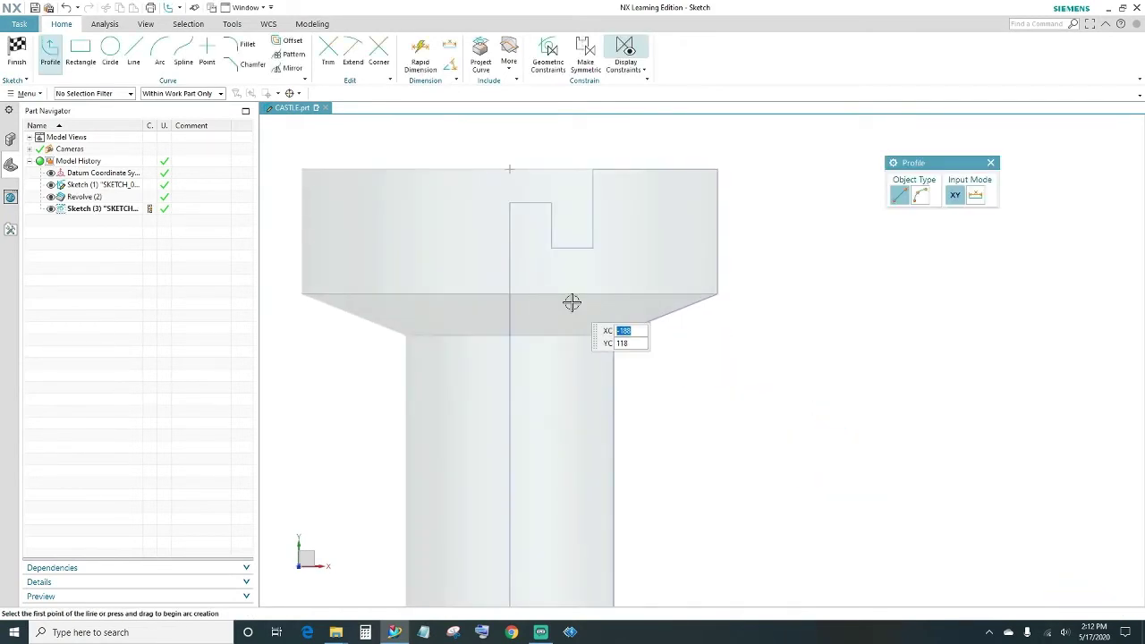
Step: Draw the closed stepped notch outline across the rook's top, 20 wide and 11 deep
{"action": "left_click", "coordinate": [593, 169]}
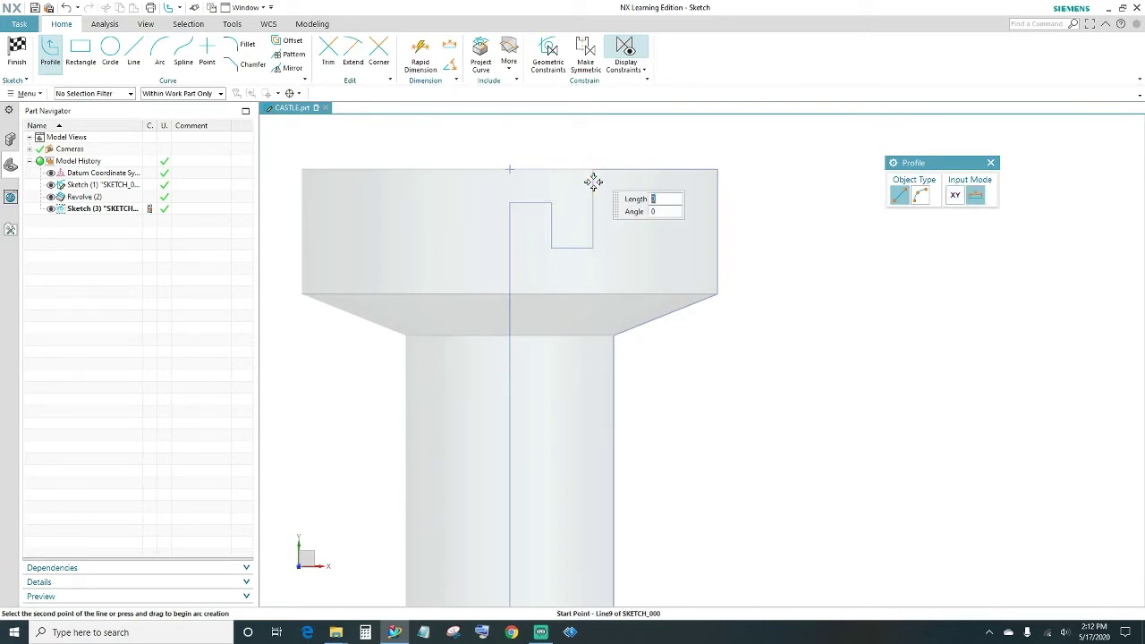
{"action": "left_click", "coordinate": [593, 248]}
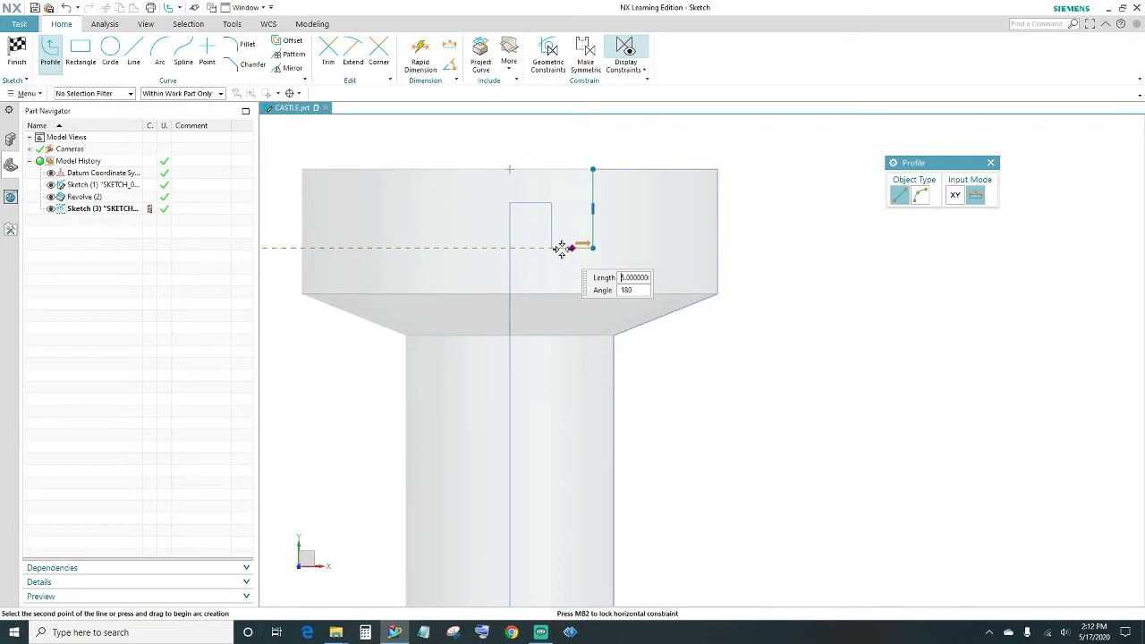
{"action": "left_click", "coordinate": [551, 248]}
{"action": "left_click", "coordinate": [551, 204]}
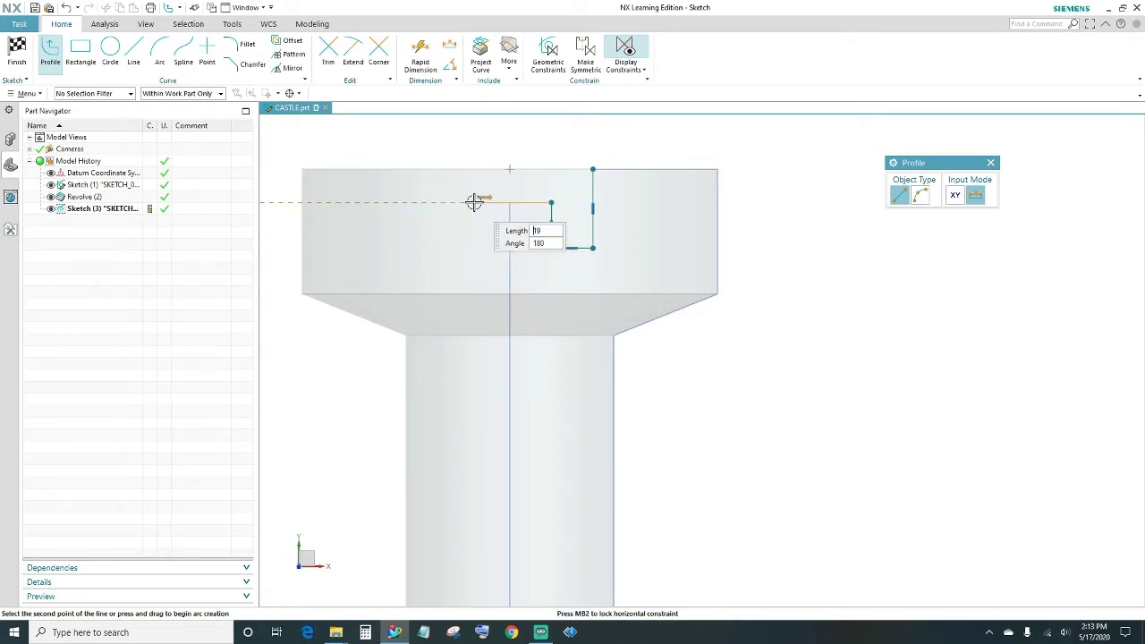
{"action": "left_click", "coordinate": [469, 203]}
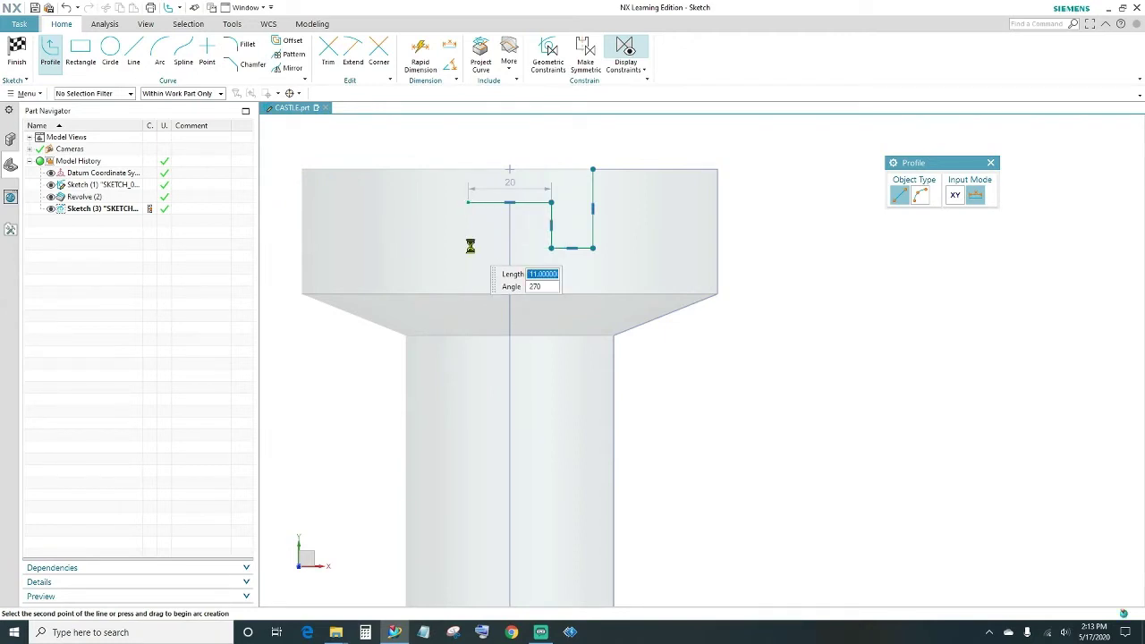
{"action": "left_click", "coordinate": [469, 247]}
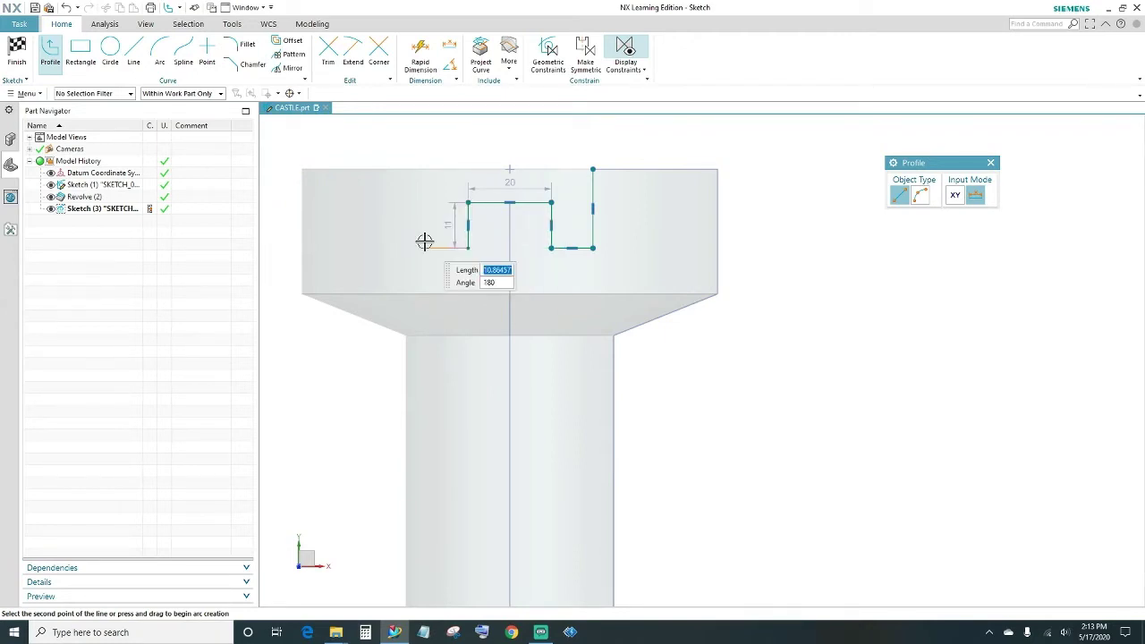
{"action": "left_click", "coordinate": [424, 242]}
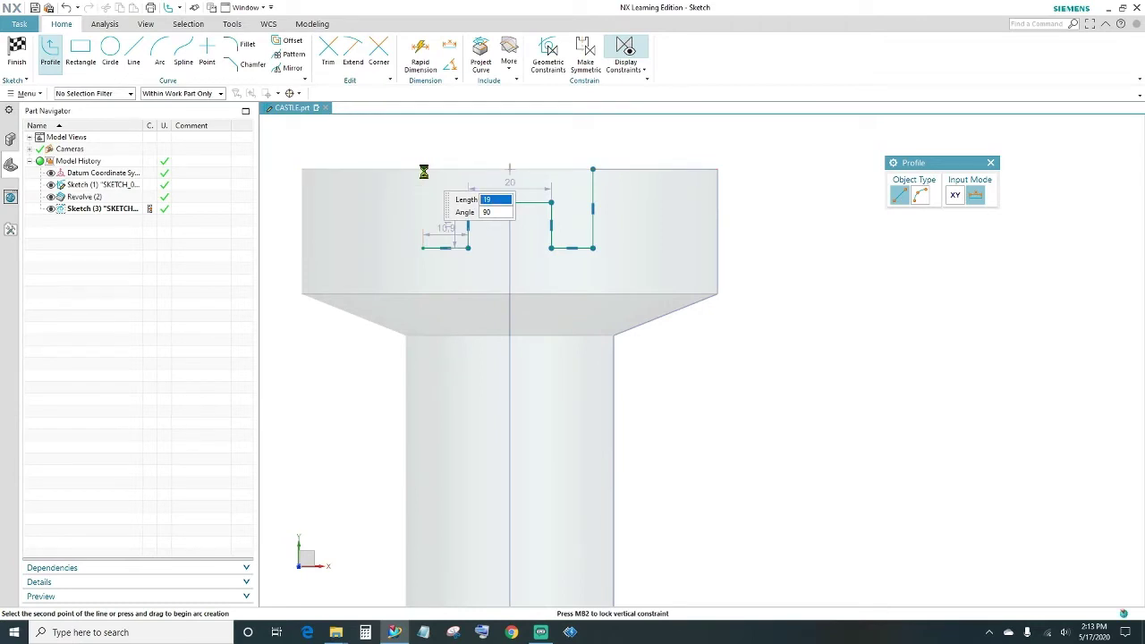
{"action": "left_click", "coordinate": [424, 171]}
{"action": "key", "text": "Escape"}
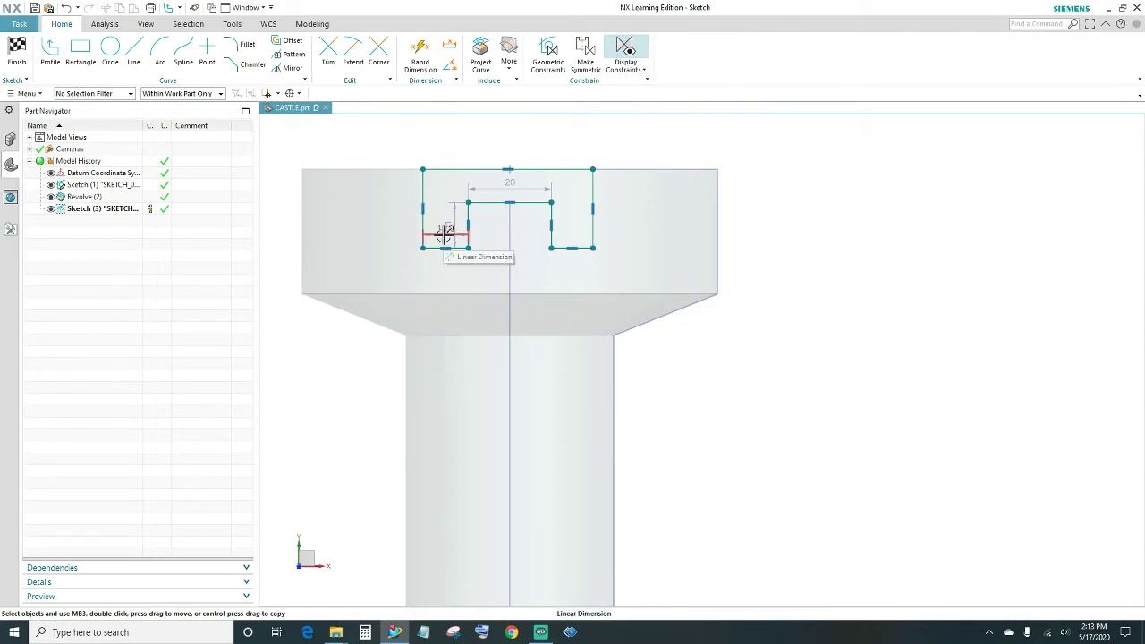
Step: Set the short horizontal notch dimension to 10 mm and finish the sketch
{"action": "double_click", "coordinate": [444, 233]}
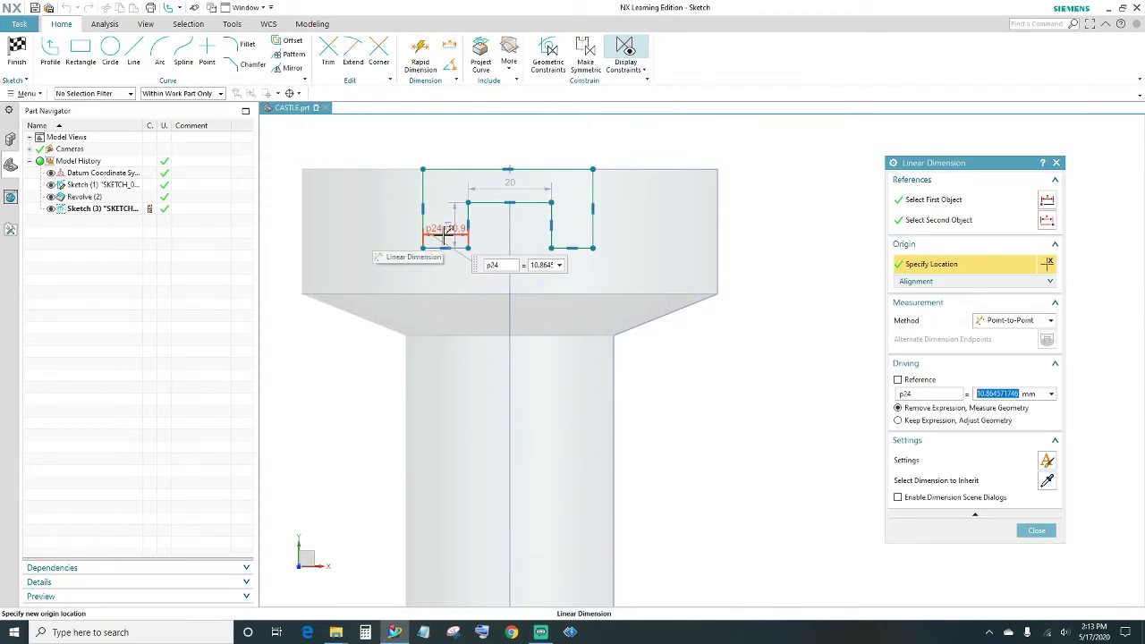
{"action": "type", "text": "10"}
{"action": "key", "text": "Return"}
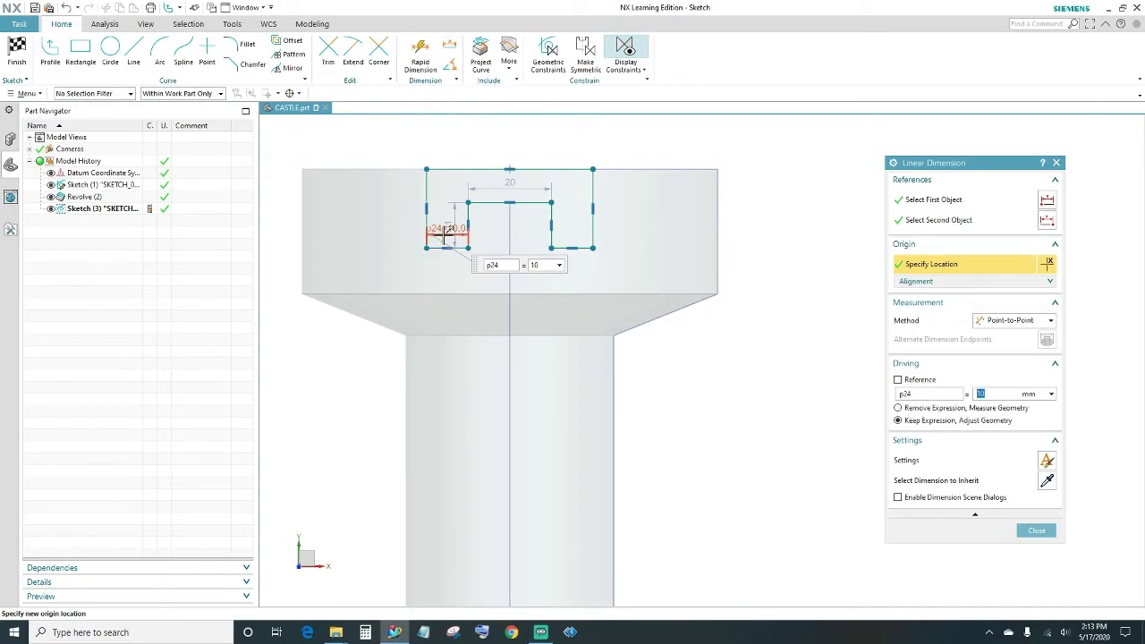
{"action": "scroll", "coordinate": [486, 248], "scroll_direction": "up", "scroll_amount": 3}
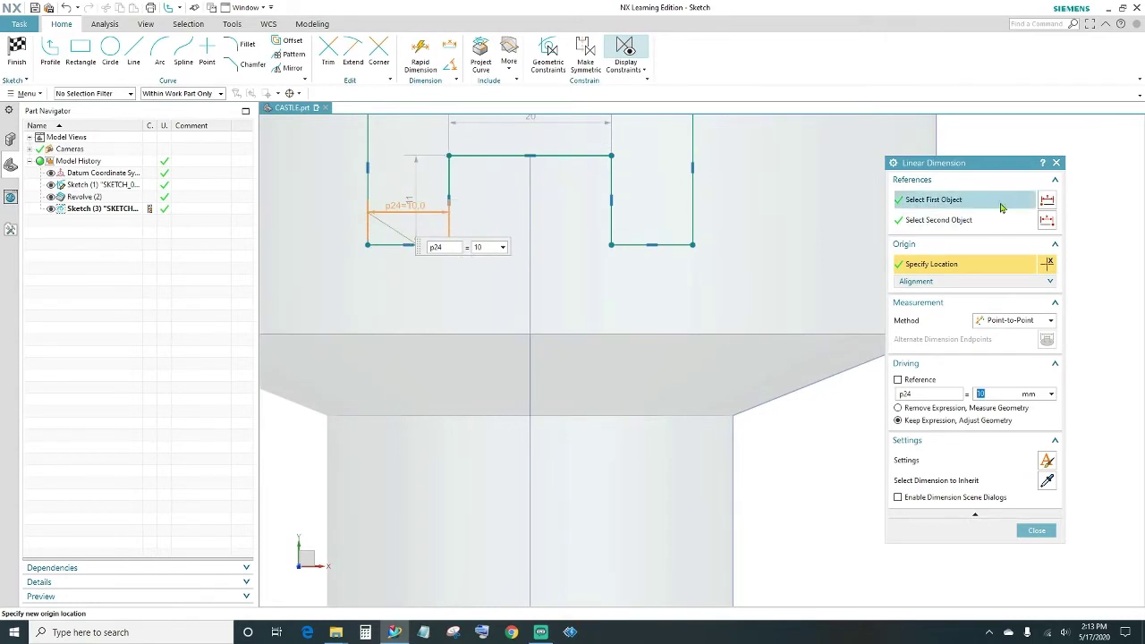
{"action": "left_click", "coordinate": [1057, 162]}
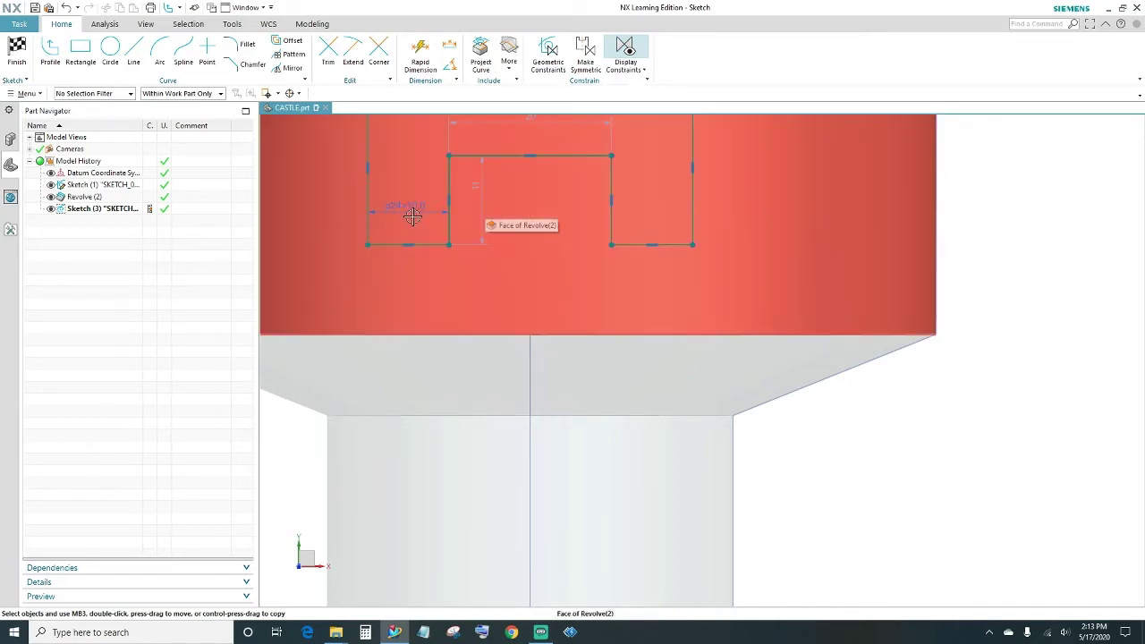
{"action": "scroll", "coordinate": [566, 216], "scroll_direction": "down", "scroll_amount": 1}
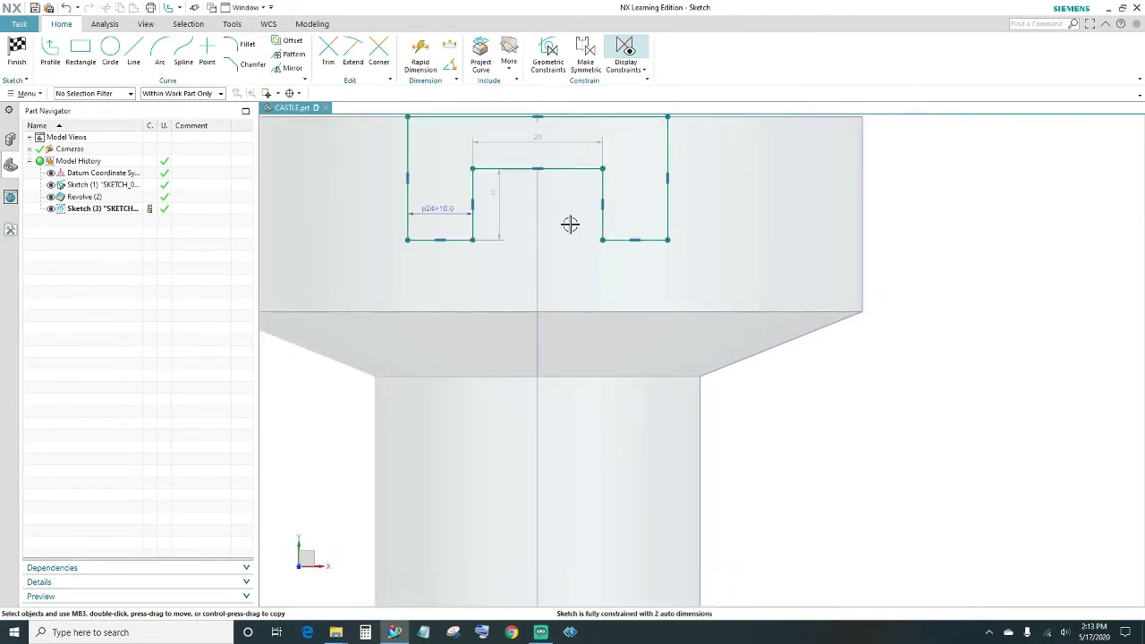
{"action": "scroll", "coordinate": [569, 224], "scroll_direction": "down", "scroll_amount": 1}
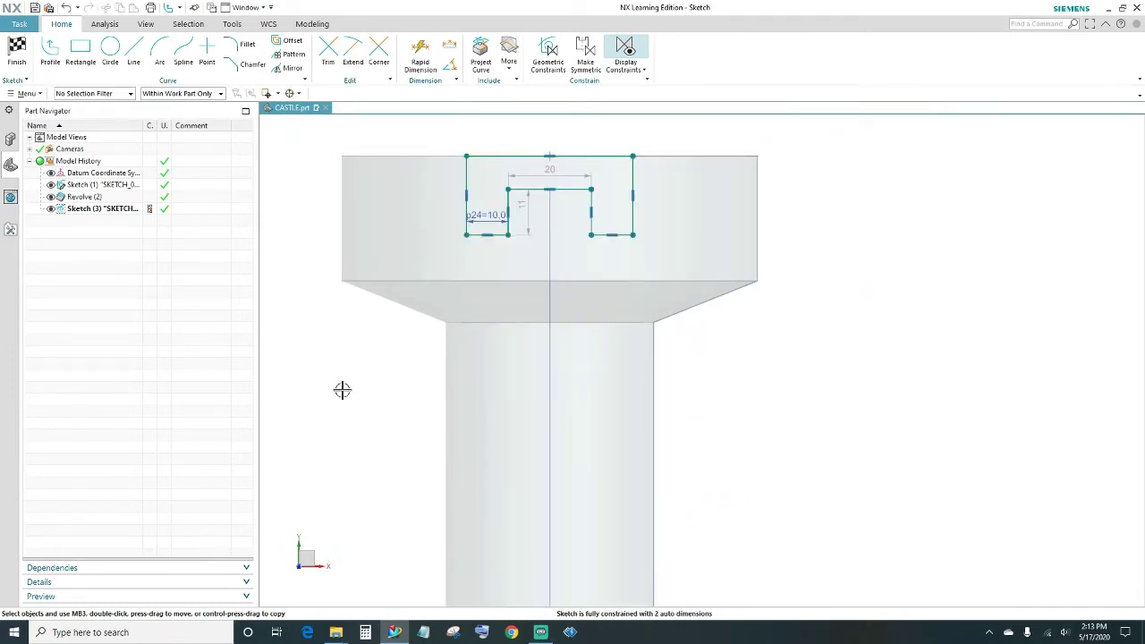
{"action": "left_click", "coordinate": [17, 50]}
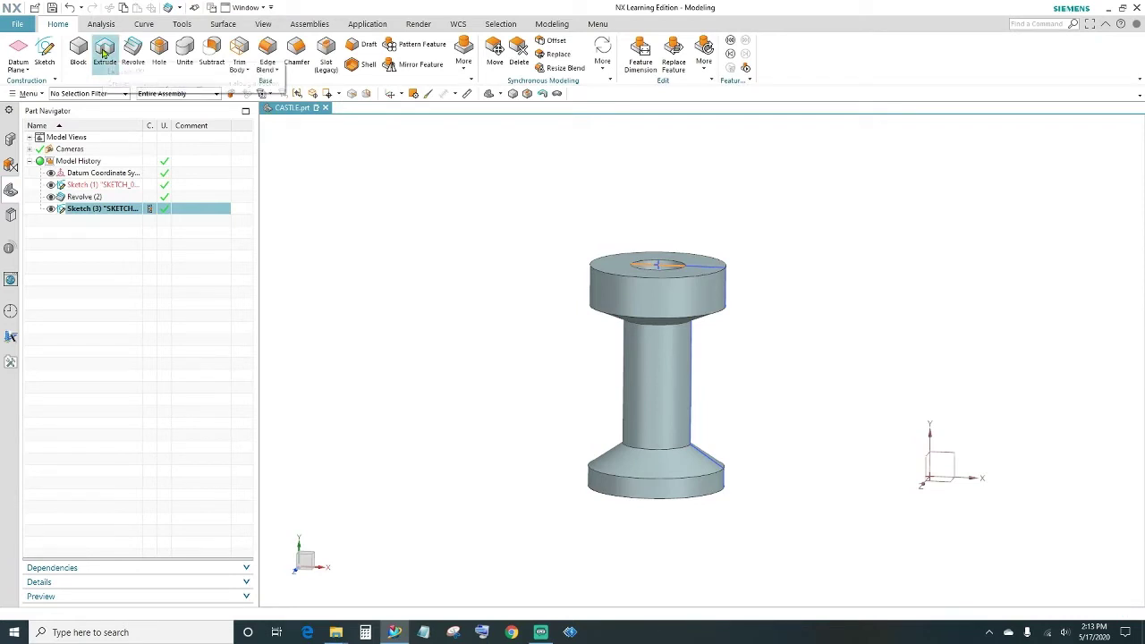
Step: Extrude the notch outline into a block running from -65 to 70 mm
{"action": "left_click", "coordinate": [103, 54]}
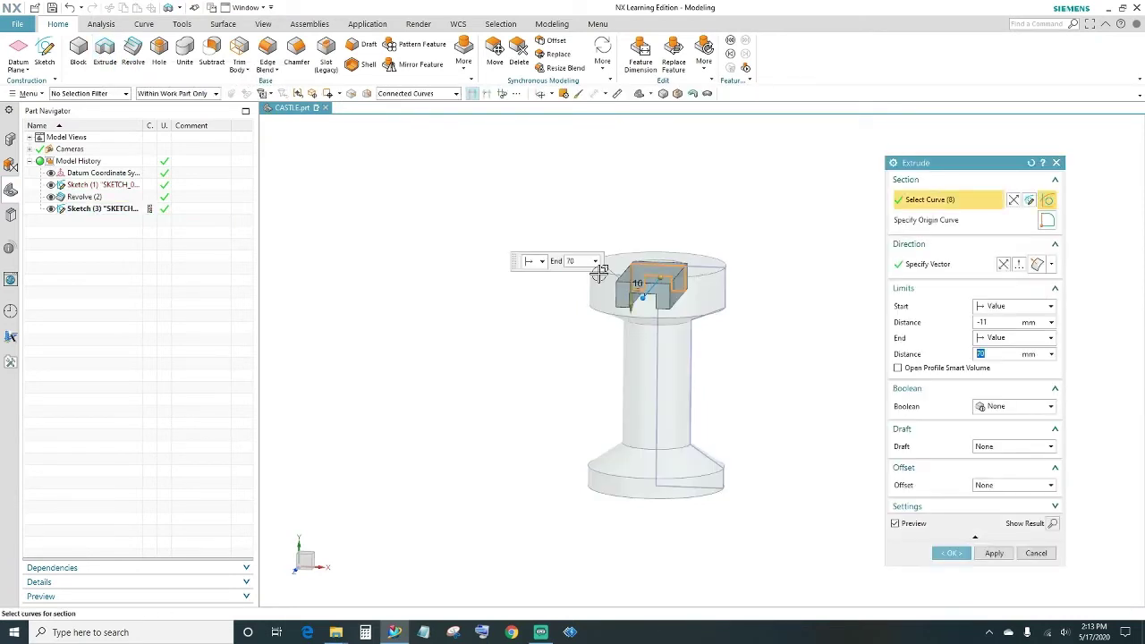
{"action": "middle_click_drag", "start_coordinate": [754, 259], "coordinate": [691, 265]}
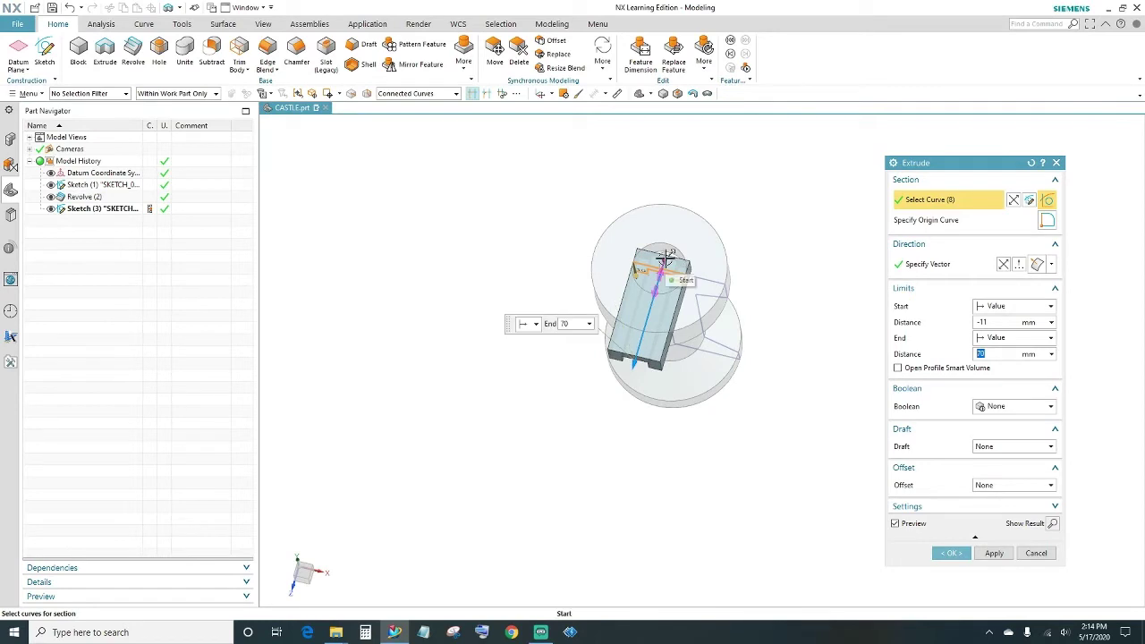
{"action": "left_click_drag", "start_coordinate": [665, 256], "coordinate": [691, 198]}
{"action": "middle_click_drag", "start_coordinate": [692, 199], "coordinate": [713, 255]}
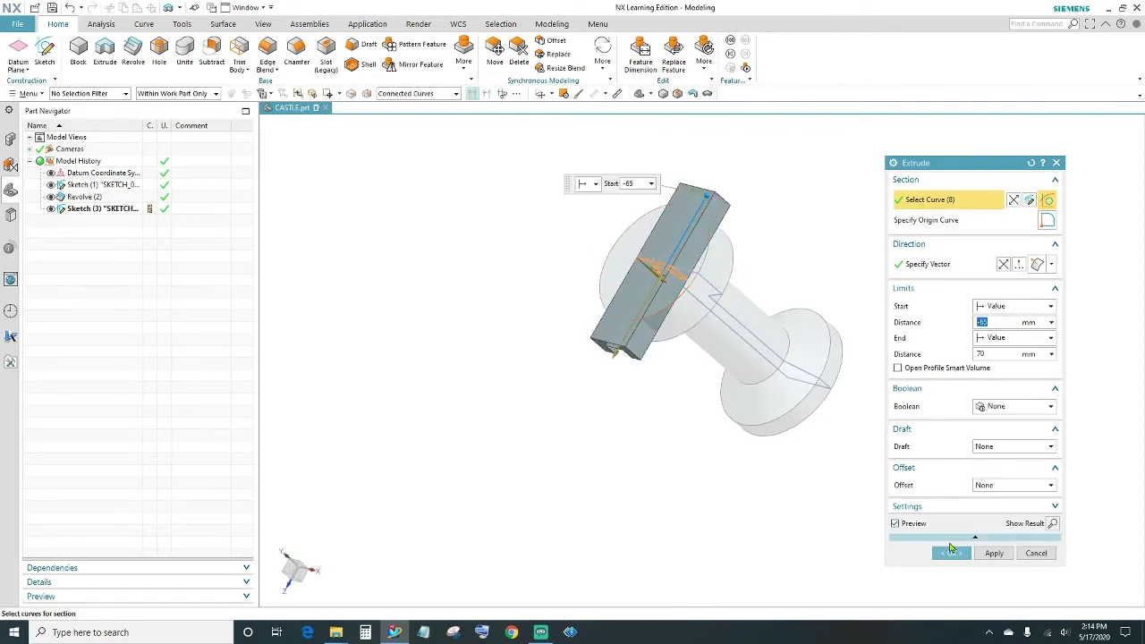
{"action": "left_click", "coordinate": [951, 552]}
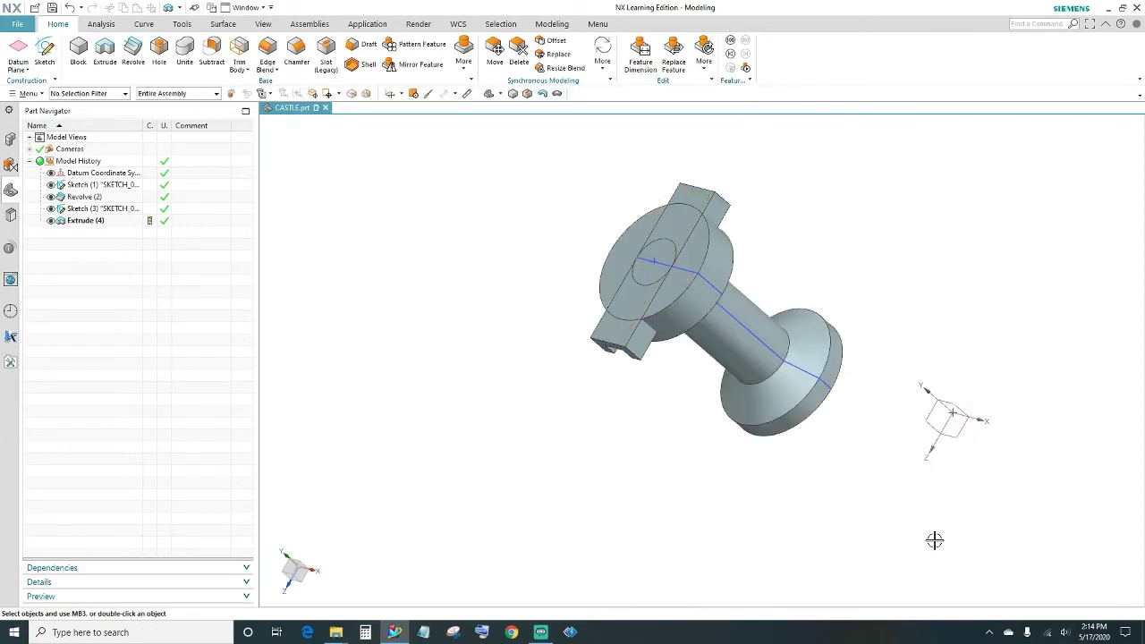
Step: Subtract the extruded block from the revolved rook body, then look down on the slotted top
{"action": "left_click", "coordinate": [211, 55]}
{"action": "left_click", "coordinate": [717, 258]}
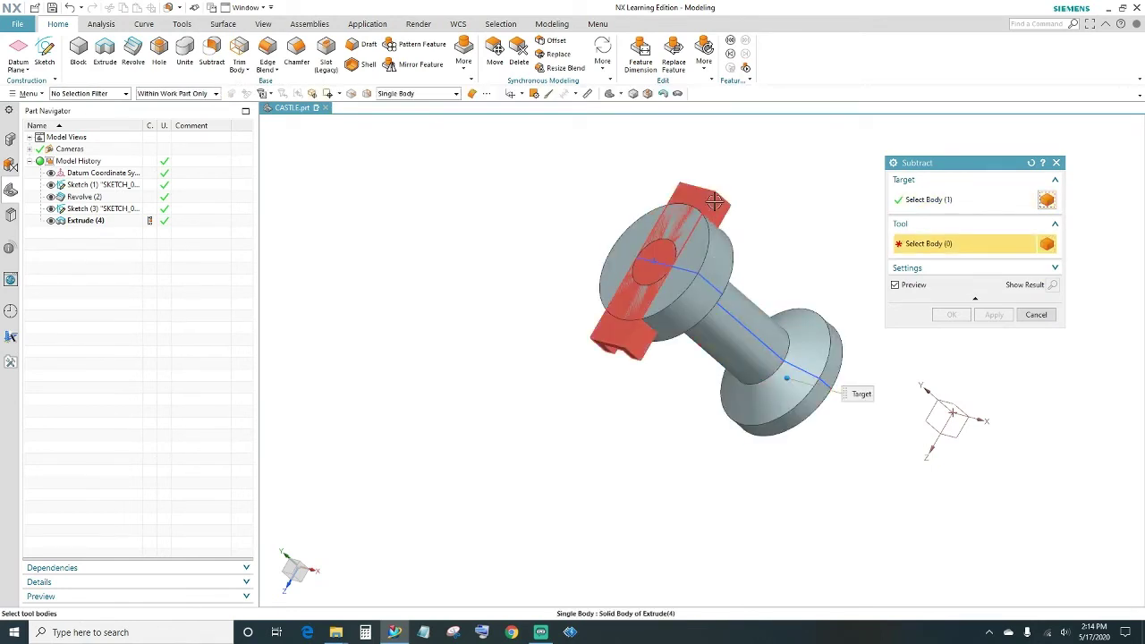
{"action": "left_click", "coordinate": [714, 202]}
{"action": "left_click", "coordinate": [946, 315]}
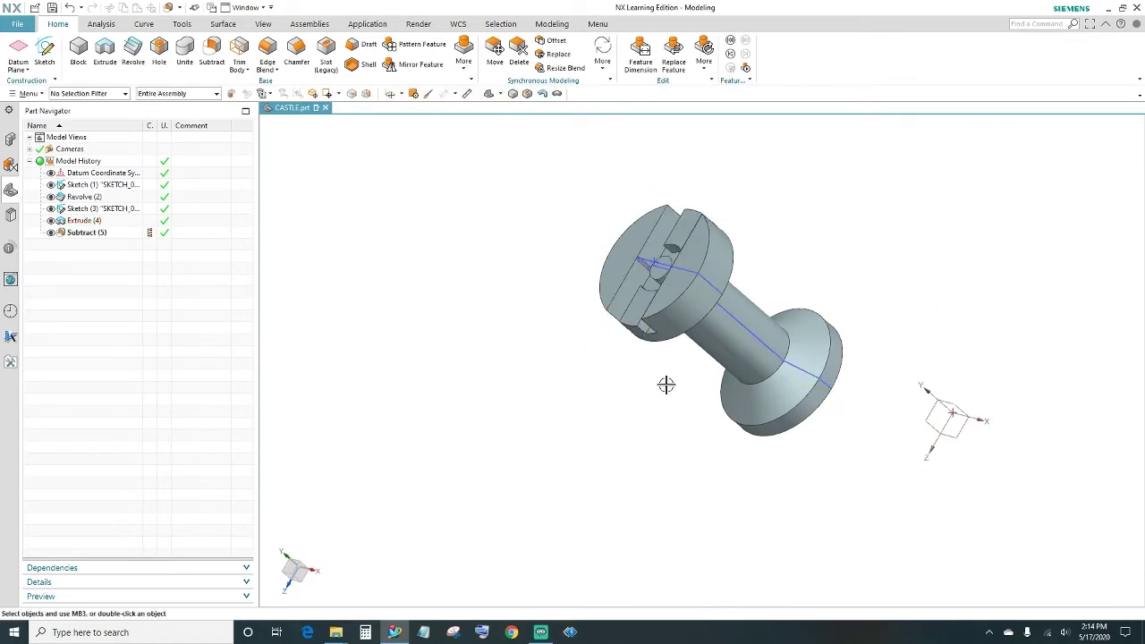
{"action": "middle_click_drag", "start_coordinate": [619, 402], "coordinate": [672, 429]}
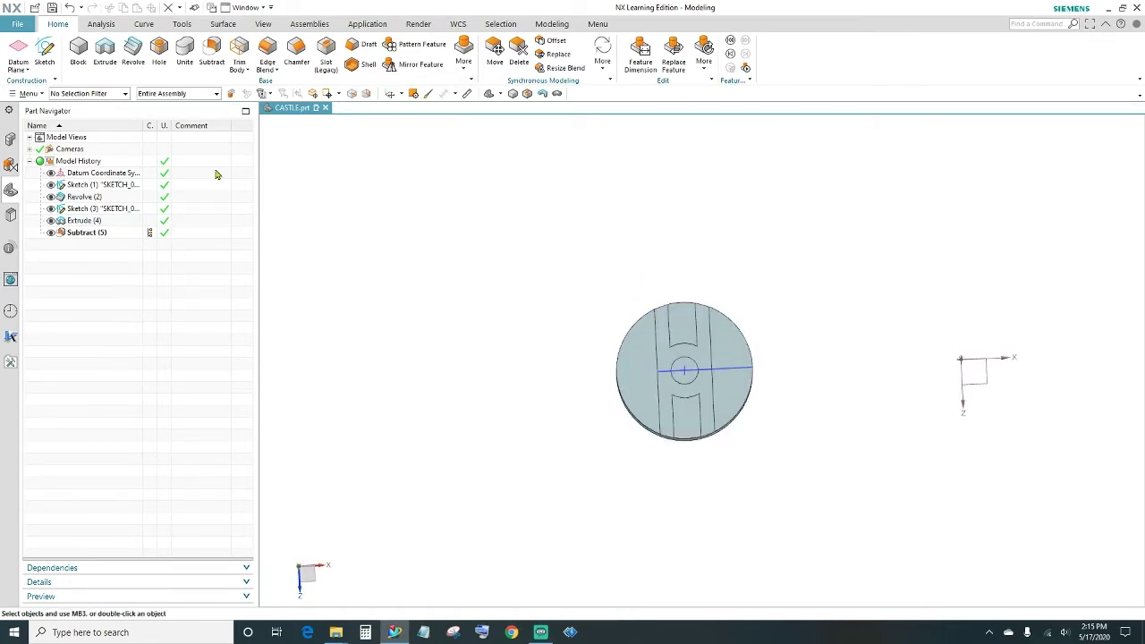
Step: Start a new sketch placed on the rook's top face
{"action": "left_click", "coordinate": [45, 49]}
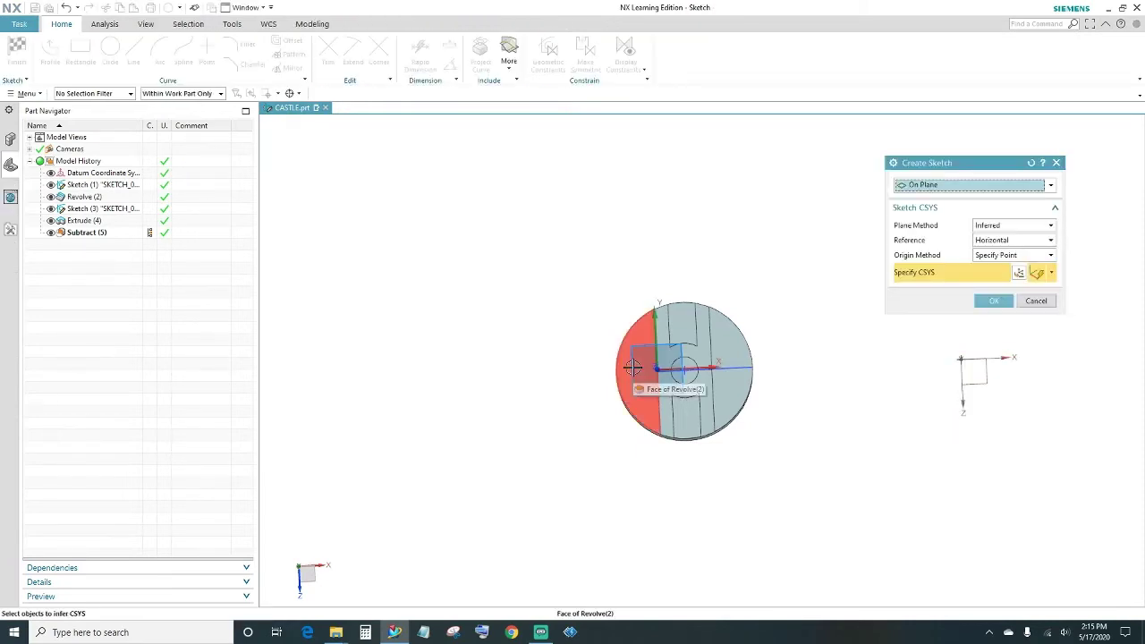
{"action": "left_click", "coordinate": [642, 380]}
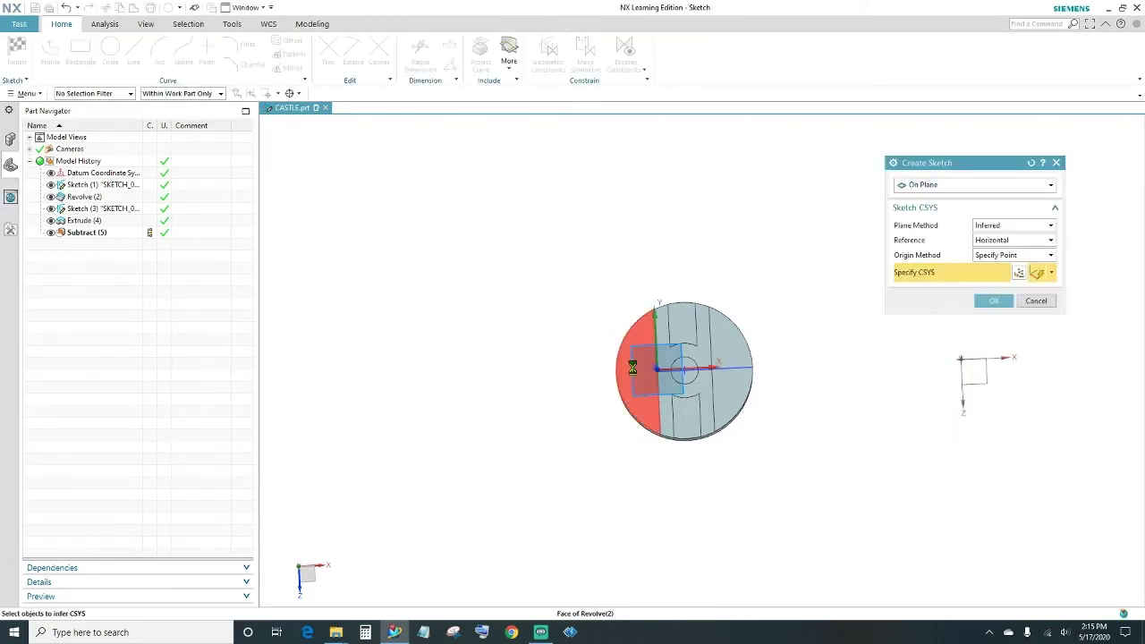
{"action": "left_click", "coordinate": [996, 303]}
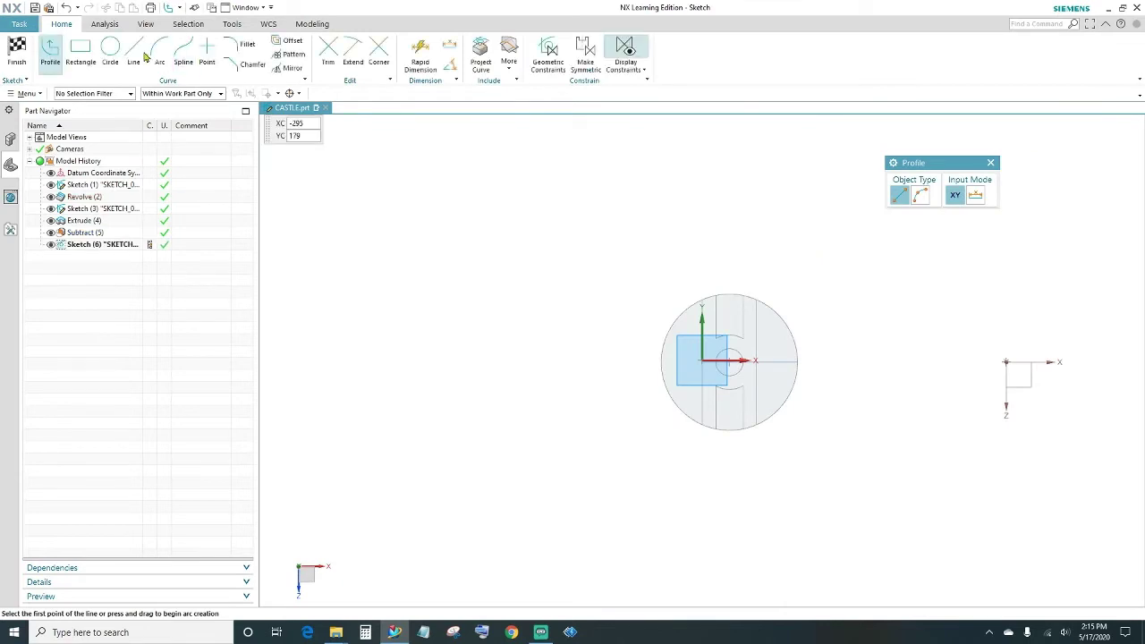
Step: Draw an 80 mm diameter circle centred on the origin and finish the sketch
{"action": "left_click", "coordinate": [111, 46]}
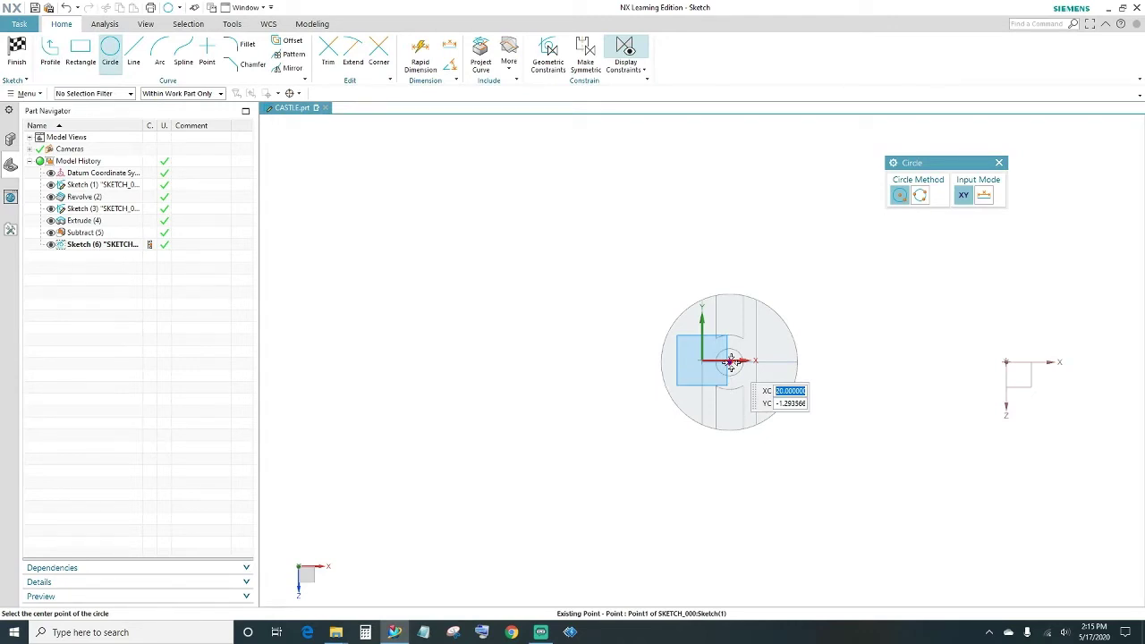
{"action": "left_click", "coordinate": [731, 361]}
{"action": "scroll", "coordinate": [776, 385], "scroll_direction": "down", "scroll_amount": 2}
{"action": "scroll", "coordinate": [776, 384], "scroll_direction": "down", "scroll_amount": 1}
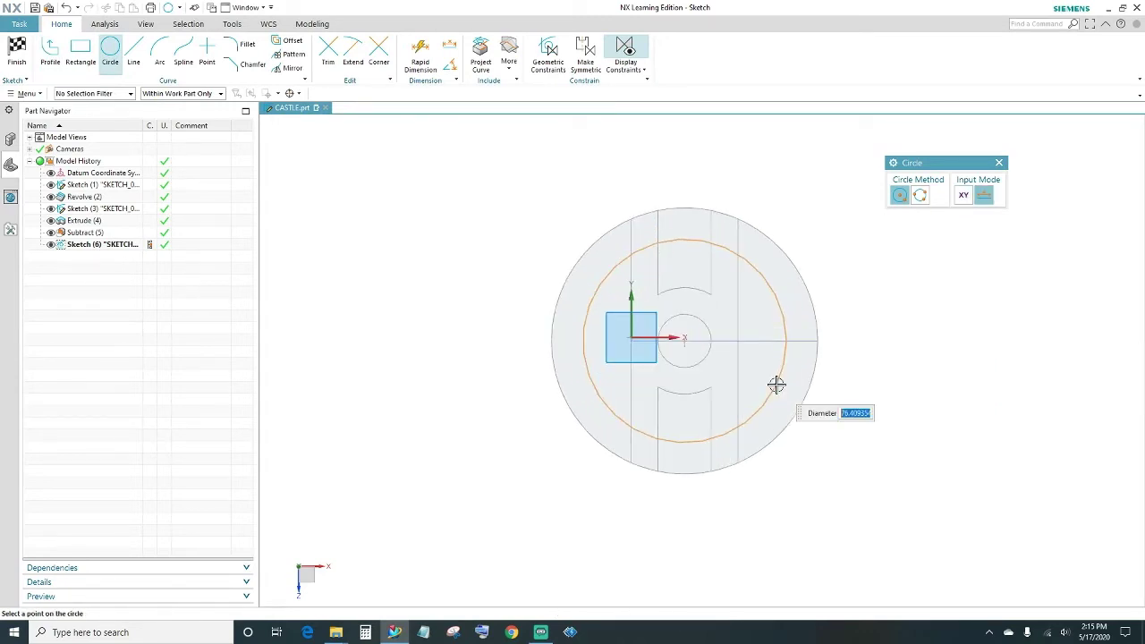
{"action": "type", "text": "80"}
{"action": "key", "text": "Return"}
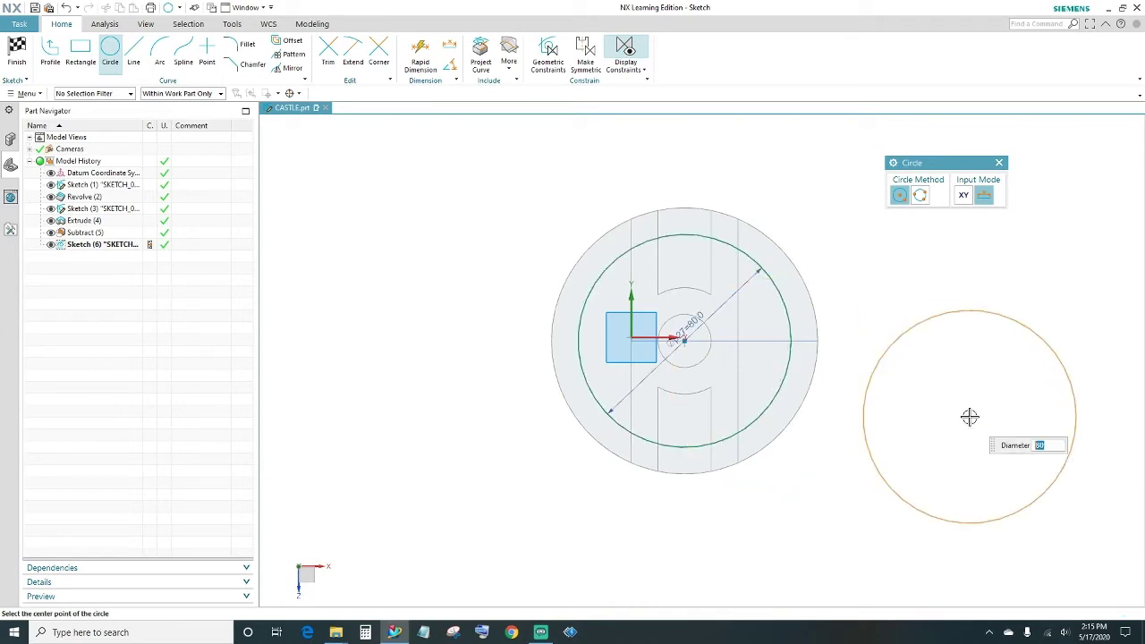
{"action": "key", "text": "Escape"}
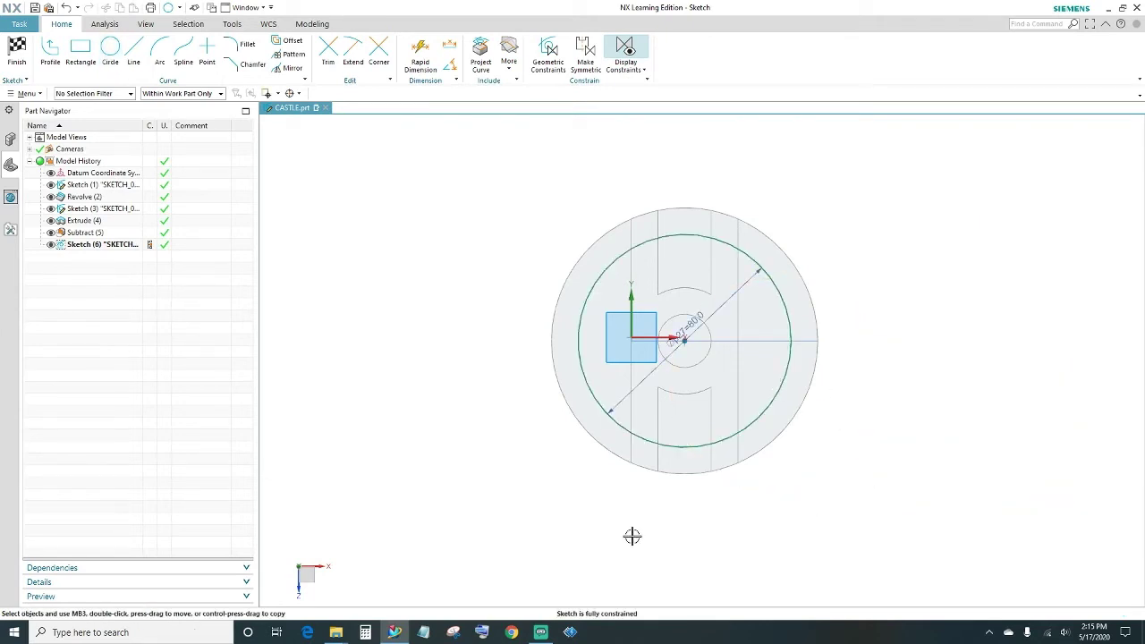
{"action": "left_click", "coordinate": [18, 56]}
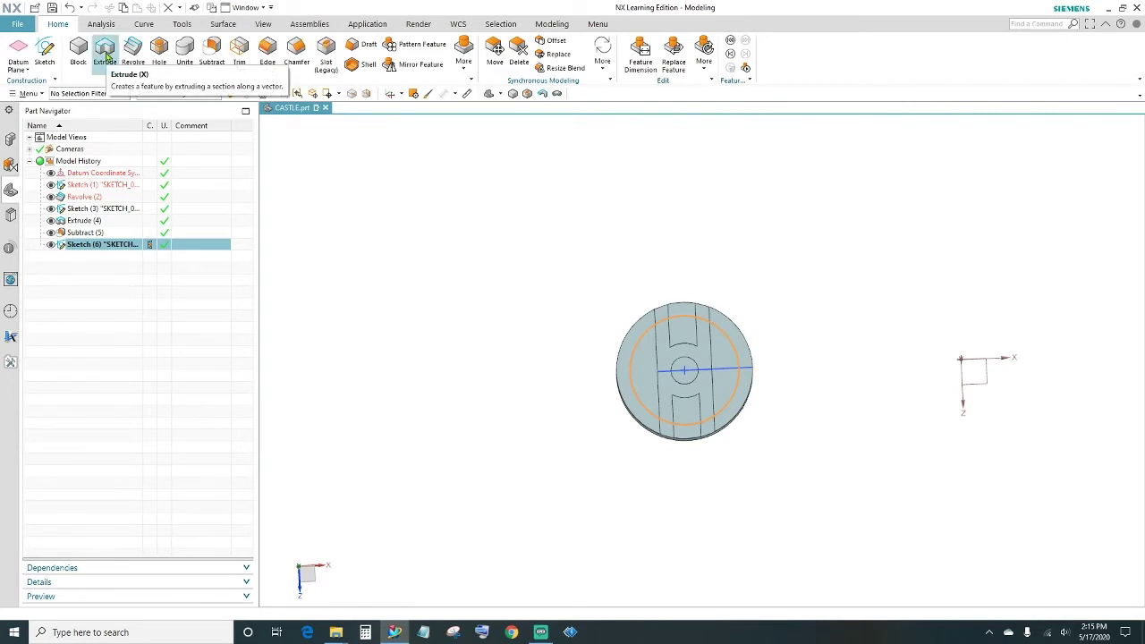
Step: Extrude the circle sketch with a start distance of -19 and end of 70 mm
{"action": "left_click", "coordinate": [105, 54]}
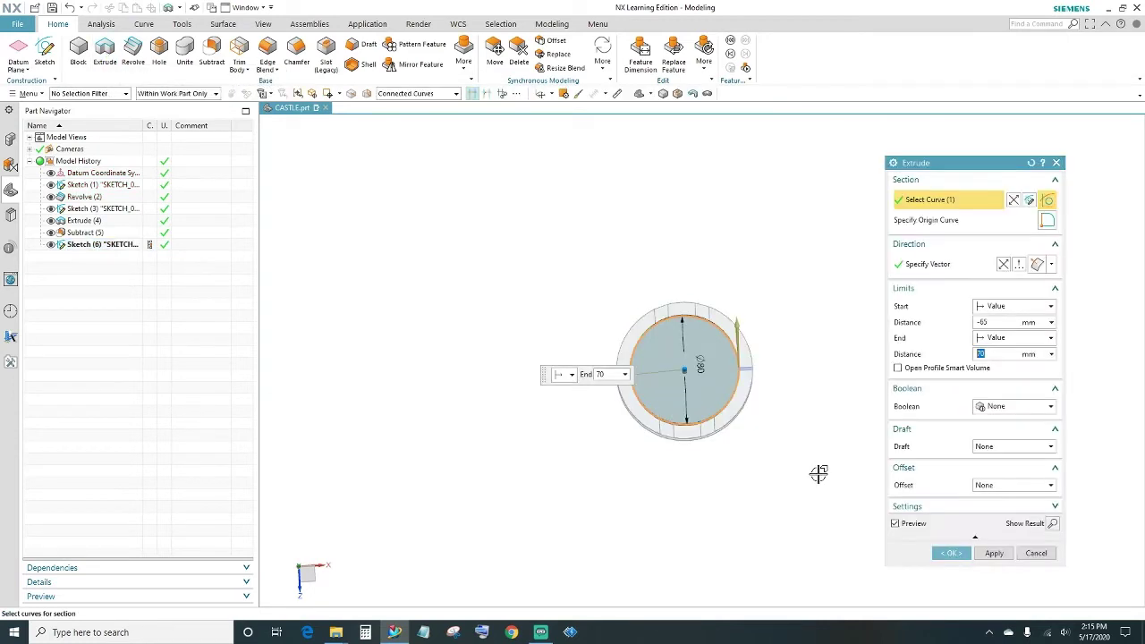
{"action": "middle_click_drag", "start_coordinate": [819, 473], "coordinate": [754, 396]}
{"action": "left_click", "coordinate": [995, 322]}
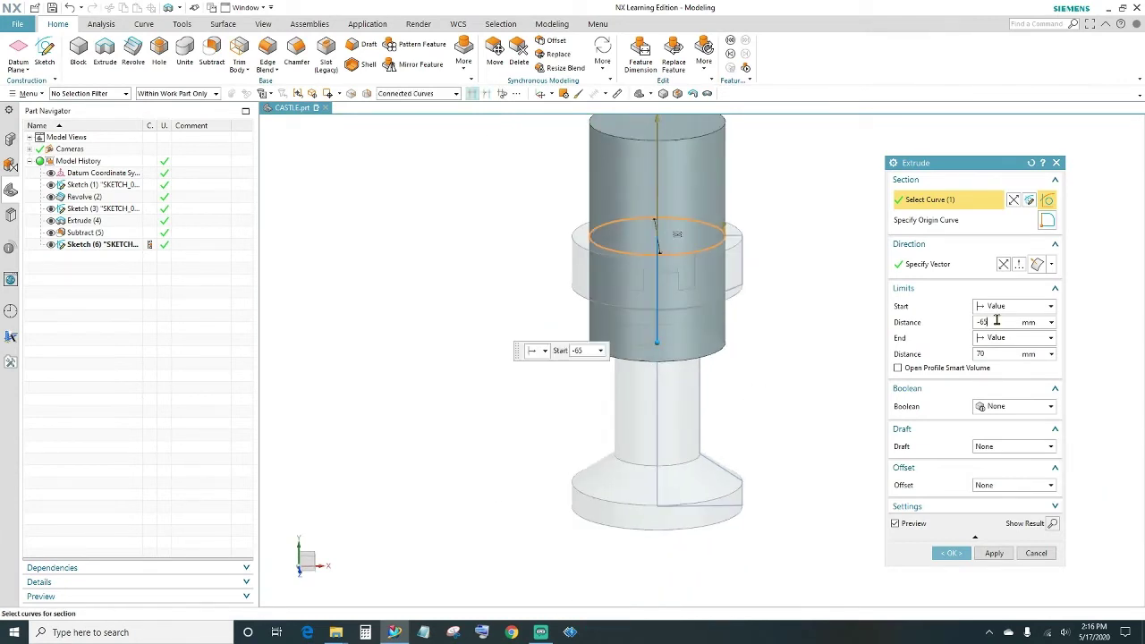
{"action": "key", "text": "BackSpace"}
{"action": "key", "text": "BackSpace"}
{"action": "type", "text": "19"}
{"action": "key", "text": "Tab"}
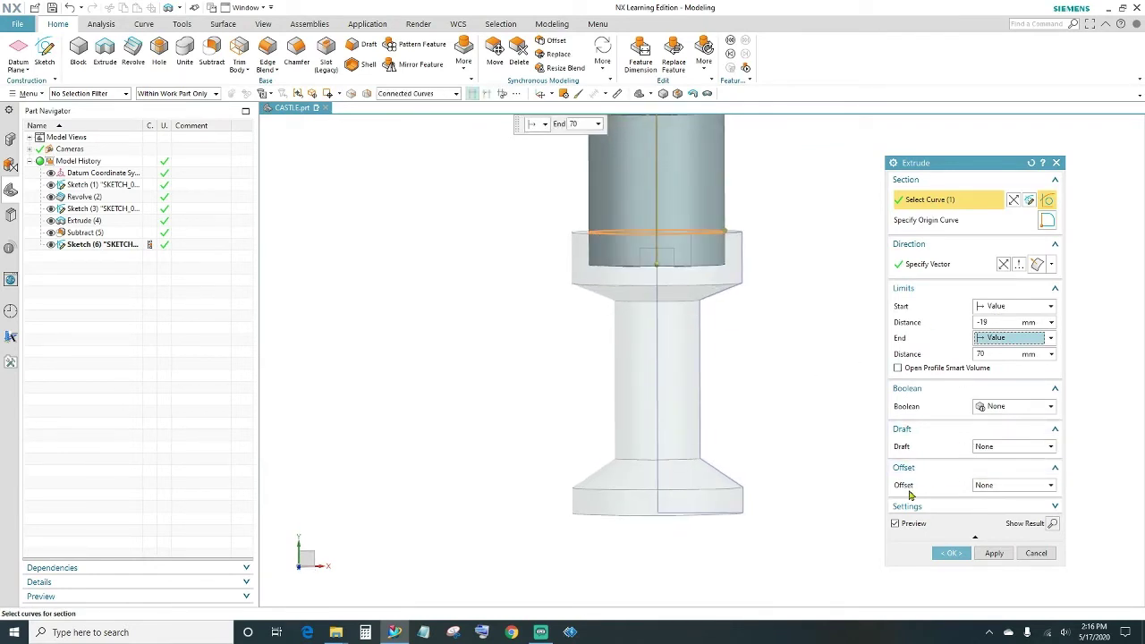
Step: Apply a two-sided offset from 0 to -10 mm to form the ring, and confirm
{"action": "left_click", "coordinate": [995, 487]}
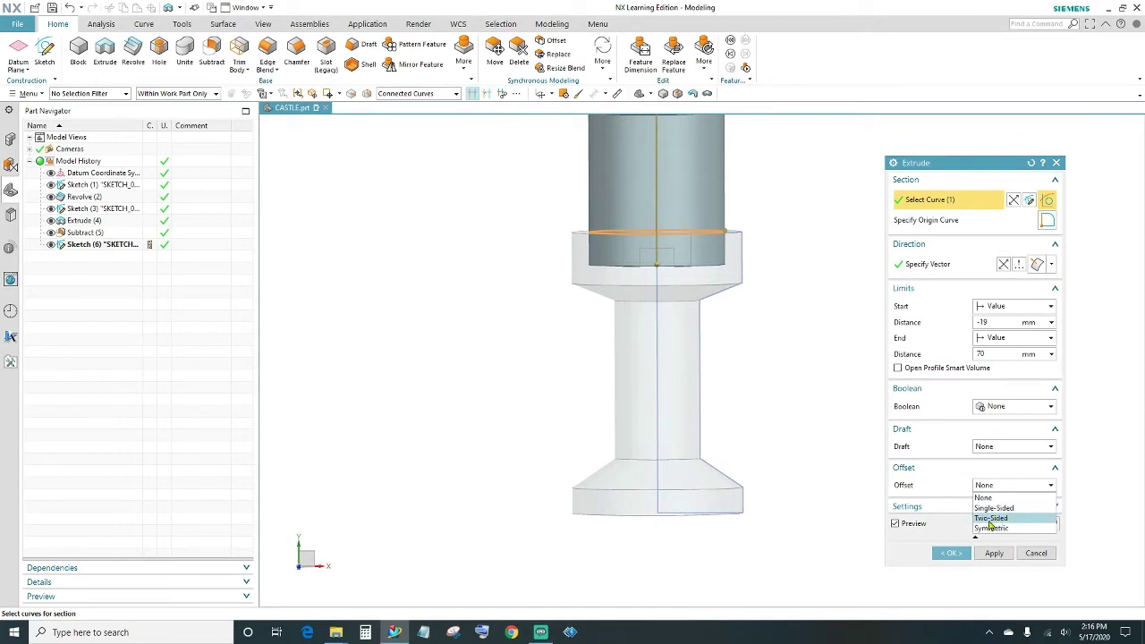
{"action": "left_click", "coordinate": [993, 519]}
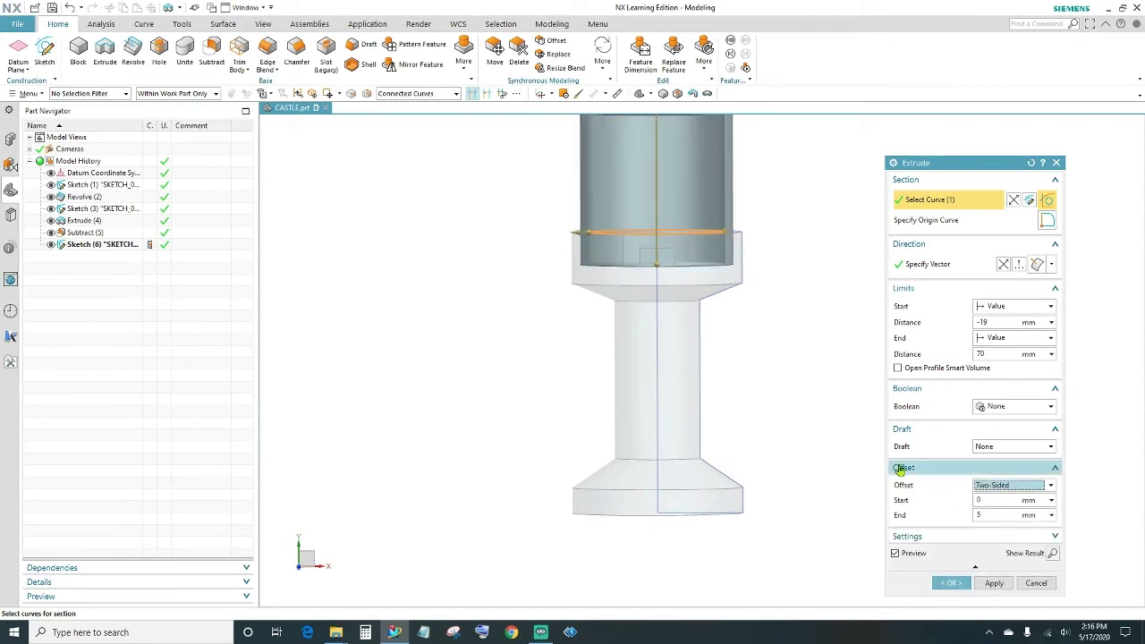
{"action": "middle_click_drag", "start_coordinate": [797, 396], "coordinate": [796, 474]}
{"action": "left_click", "coordinate": [989, 516]}
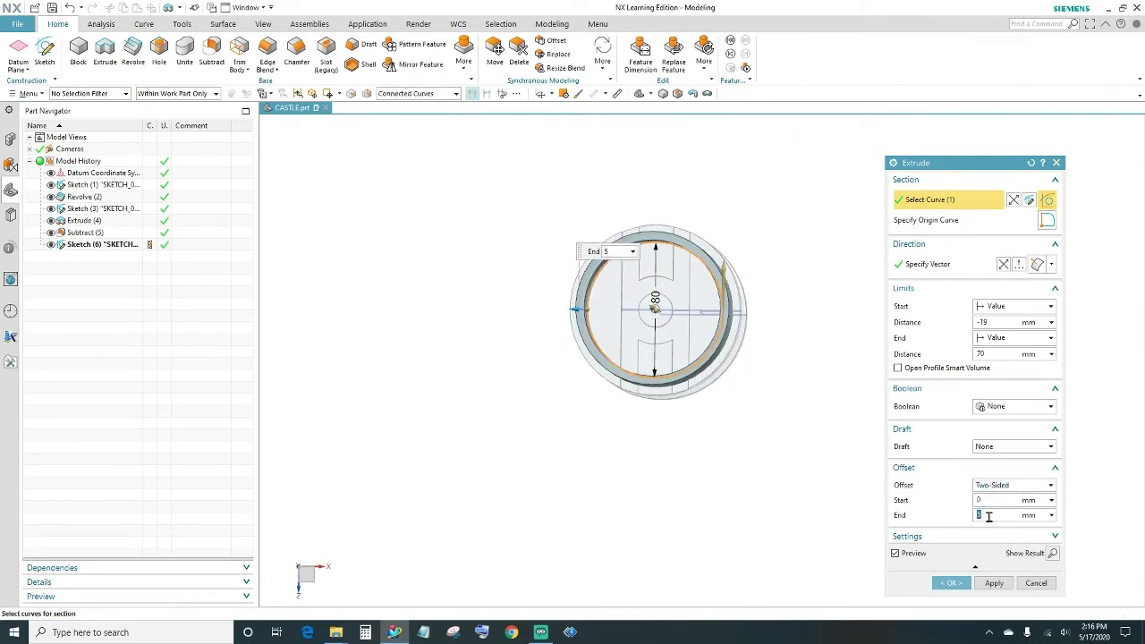
{"action": "type", "text": "-10"}
{"action": "key", "text": "Tab"}
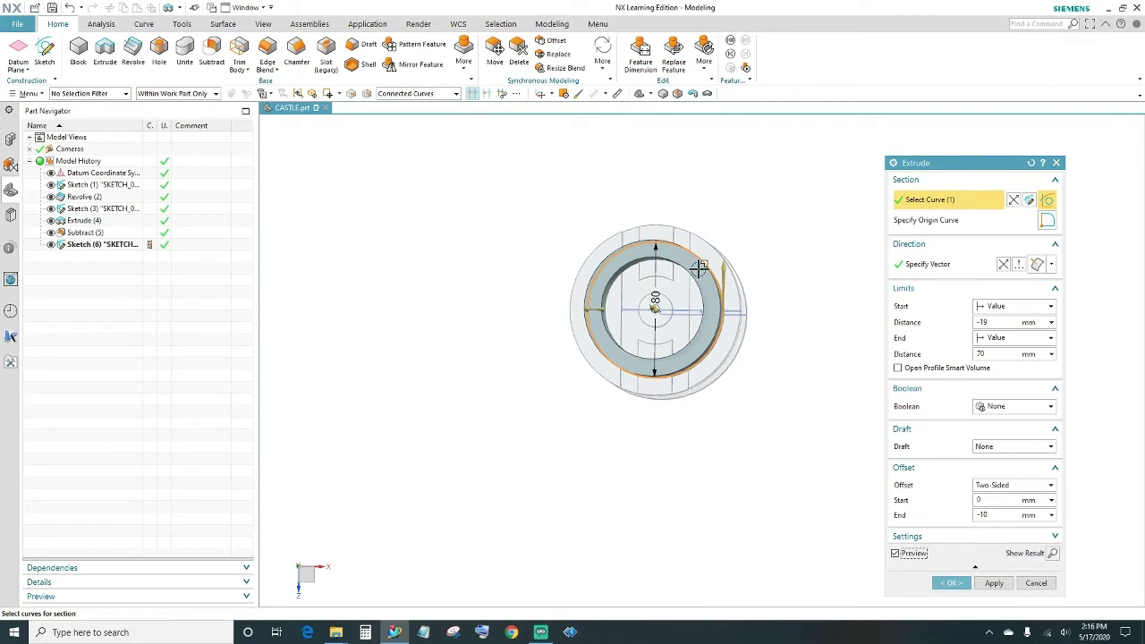
{"action": "left_click", "coordinate": [950, 584]}
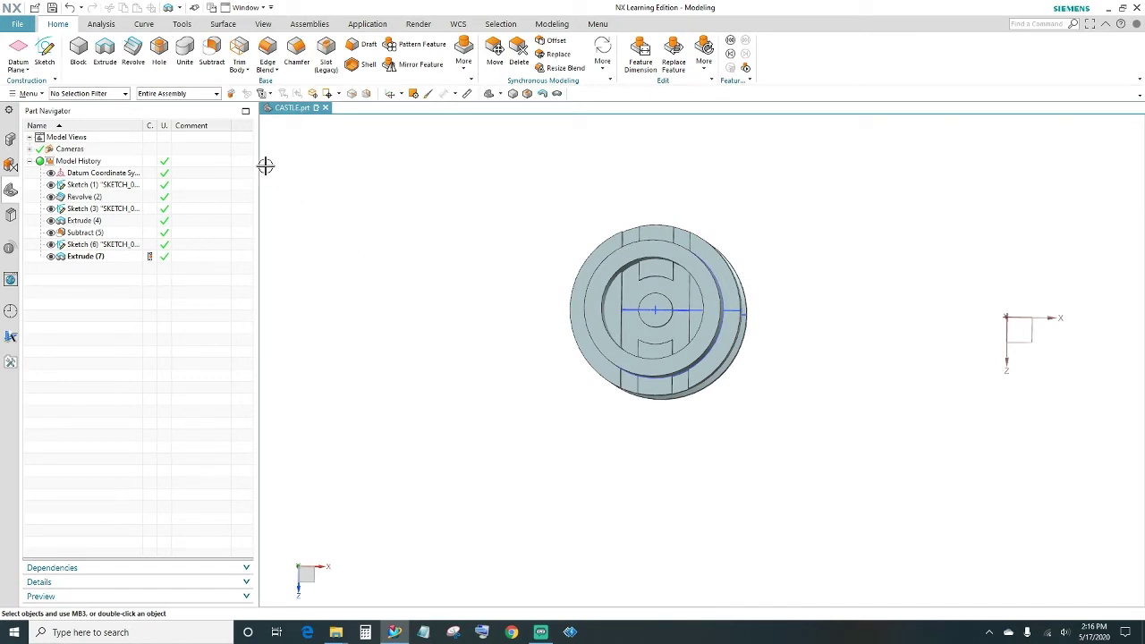
Step: Subtract the ring extrusion from the rook body, then orbit to view the grooved top
{"action": "left_click", "coordinate": [213, 61]}
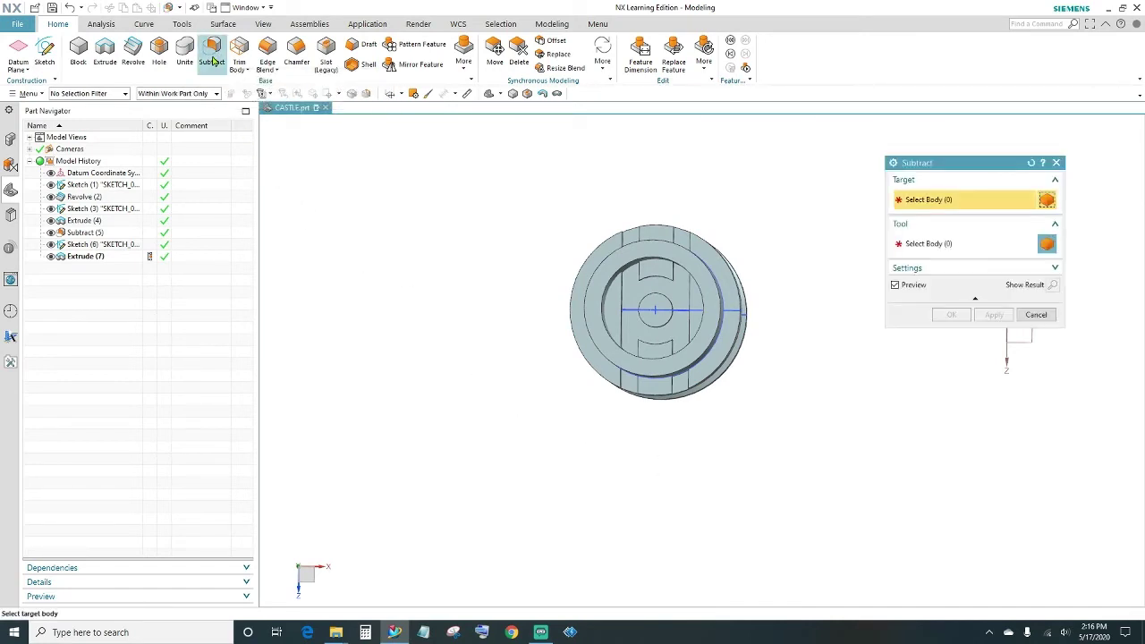
{"action": "left_click", "coordinate": [720, 267]}
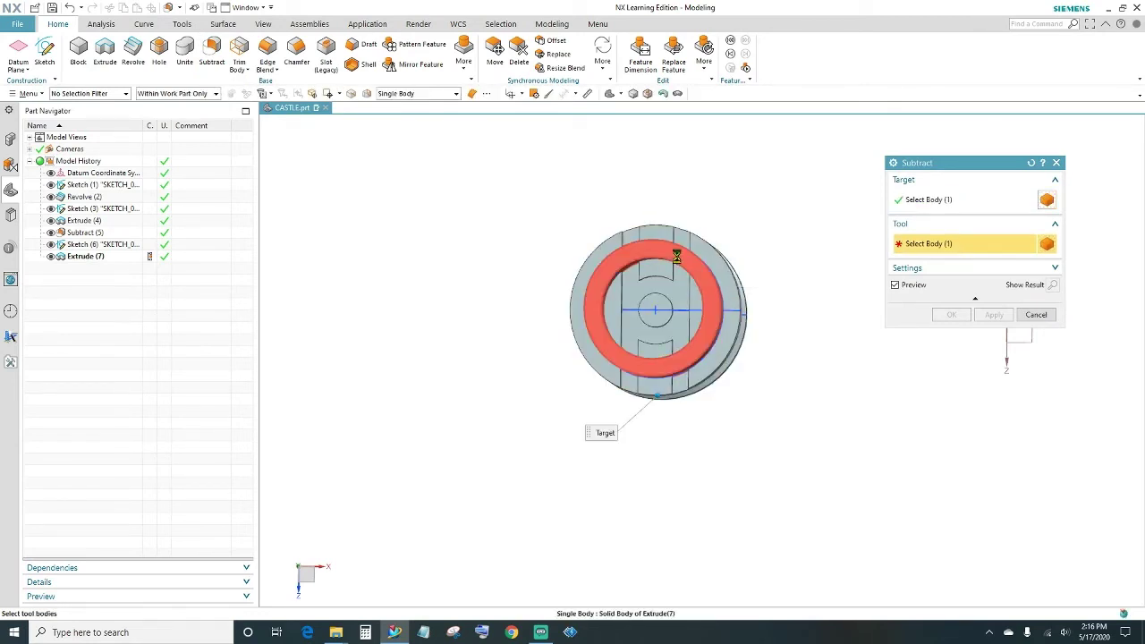
{"action": "left_click", "coordinate": [677, 256]}
{"action": "left_click", "coordinate": [952, 314]}
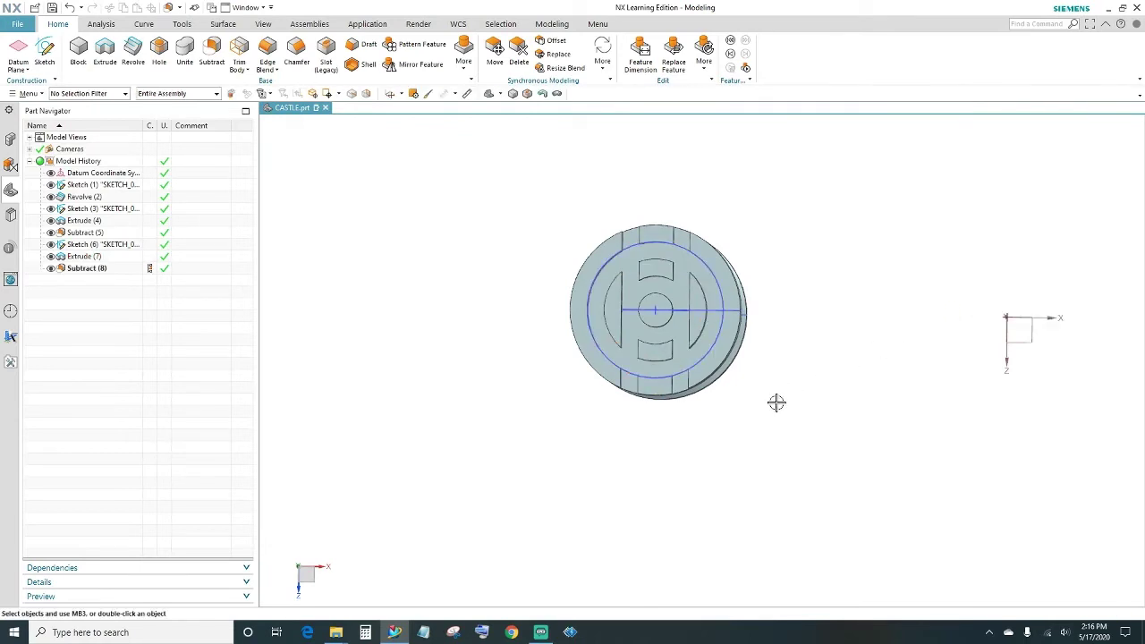
{"action": "scroll", "coordinate": [762, 420], "scroll_direction": "up", "scroll_amount": 2}
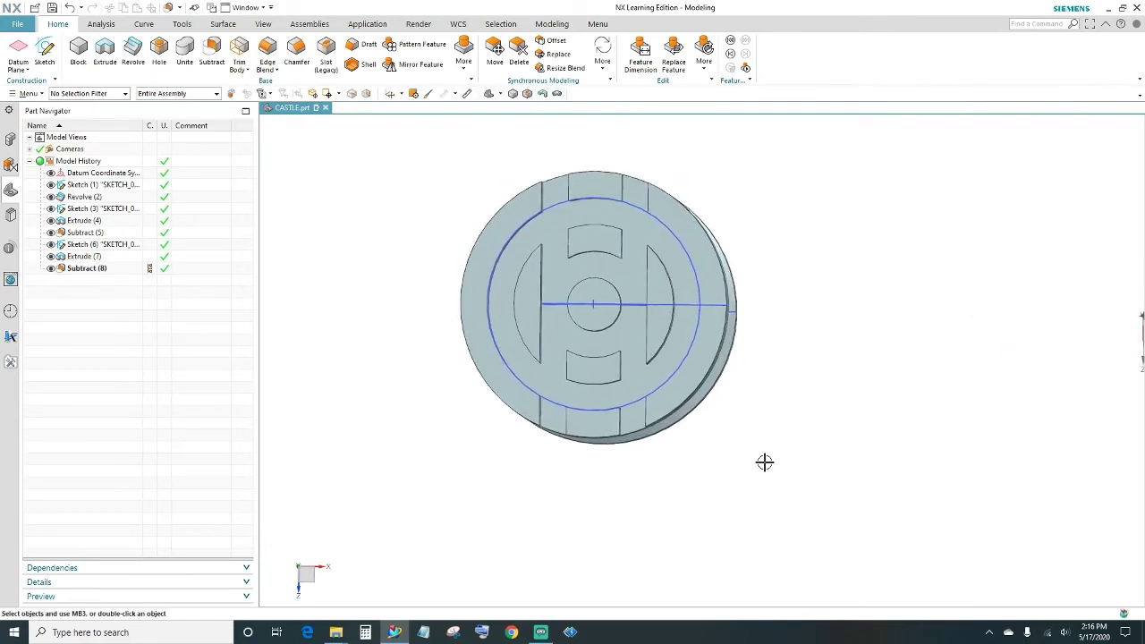
{"action": "middle_click_drag", "start_coordinate": [754, 470], "coordinate": [723, 403]}
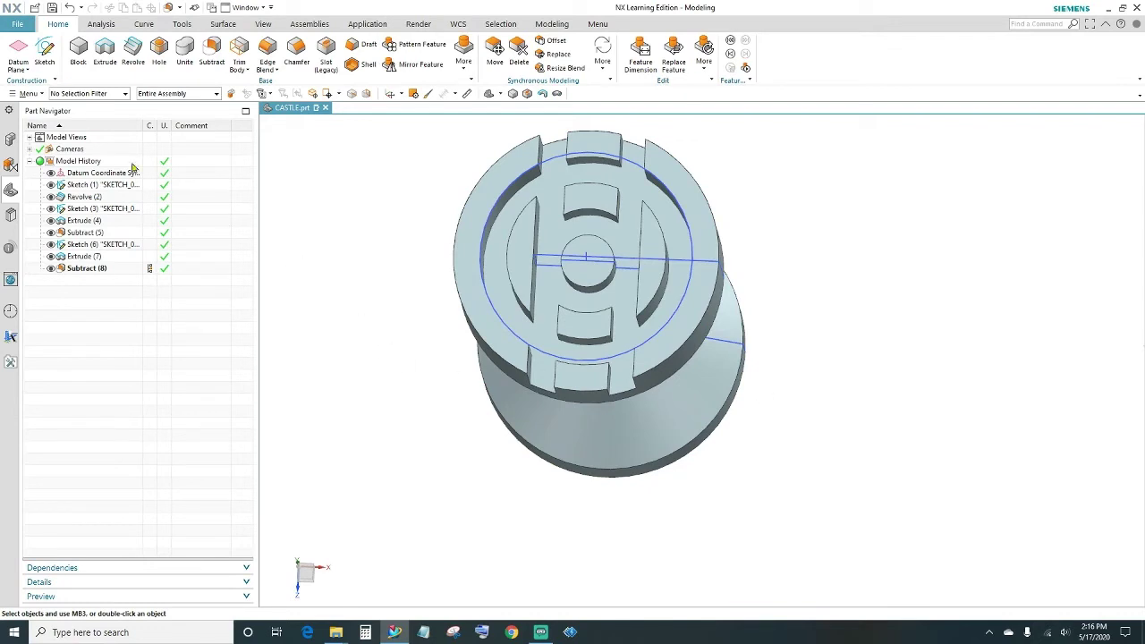
Step: Start a new sketch on the rook's raised centre face
{"action": "left_click", "coordinate": [45, 56]}
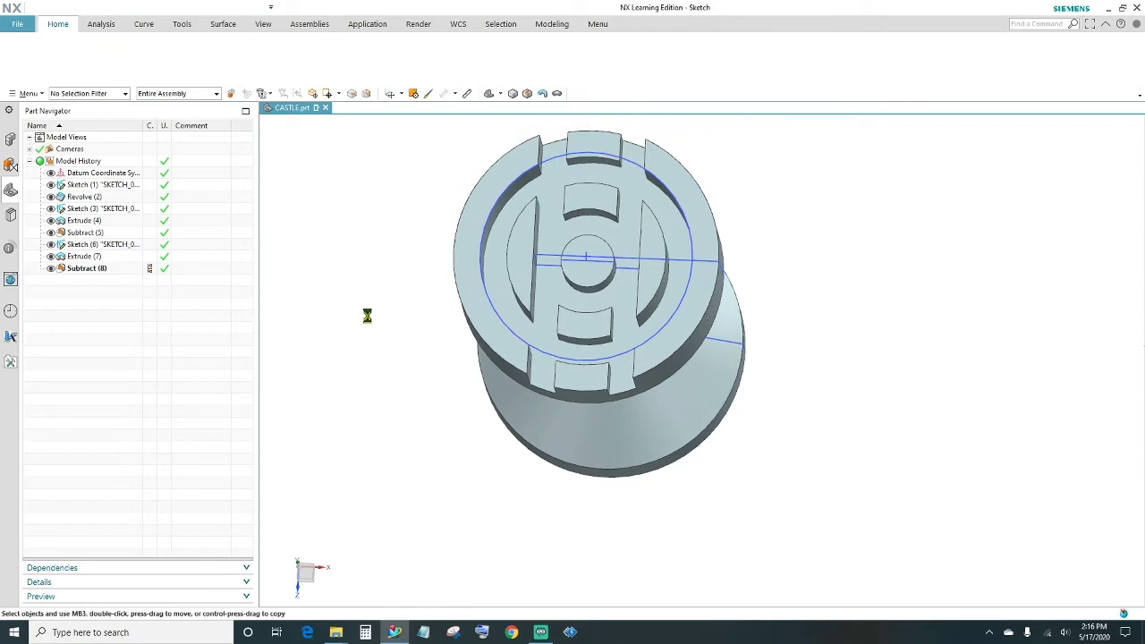
{"action": "middle_click_drag", "start_coordinate": [372, 319], "coordinate": [378, 343]}
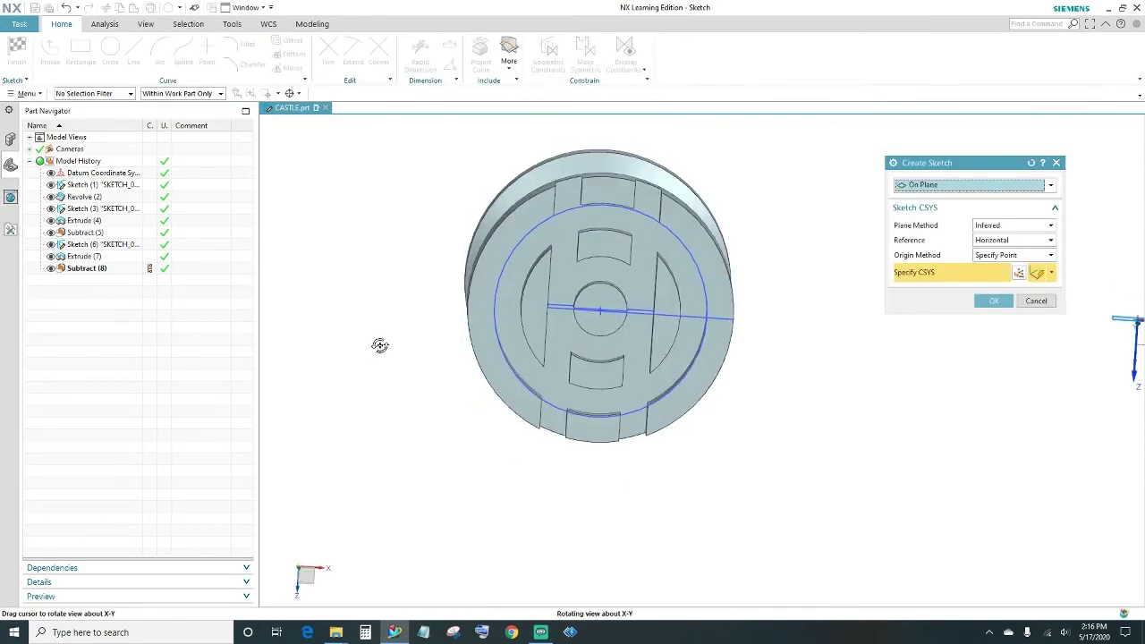
{"action": "left_click", "coordinate": [602, 312]}
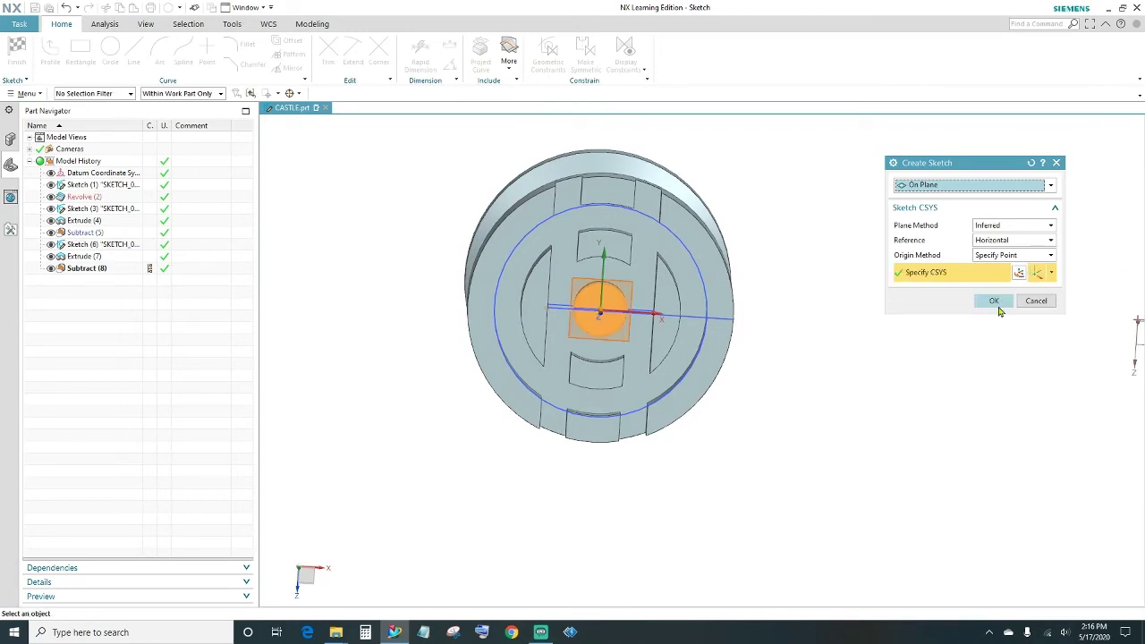
{"action": "left_click", "coordinate": [998, 304]}
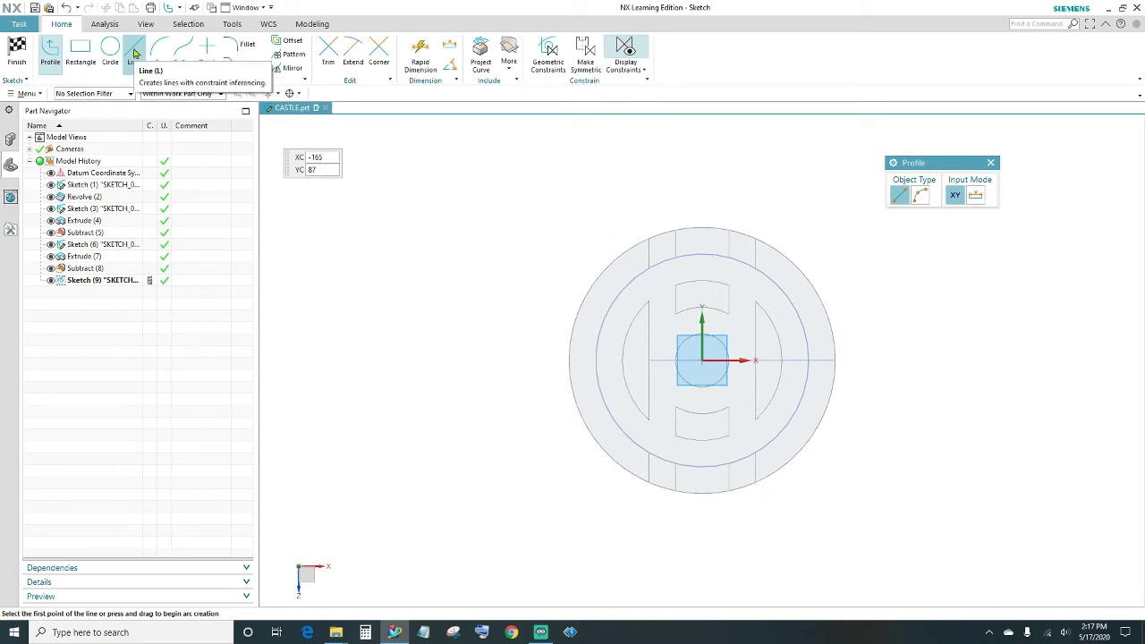
Step: Draw two short horizontal lines on the X axis either side of the centre
{"action": "left_click", "coordinate": [136, 57]}
{"action": "scroll", "coordinate": [878, 390], "scroll_direction": "up", "scroll_amount": 2}
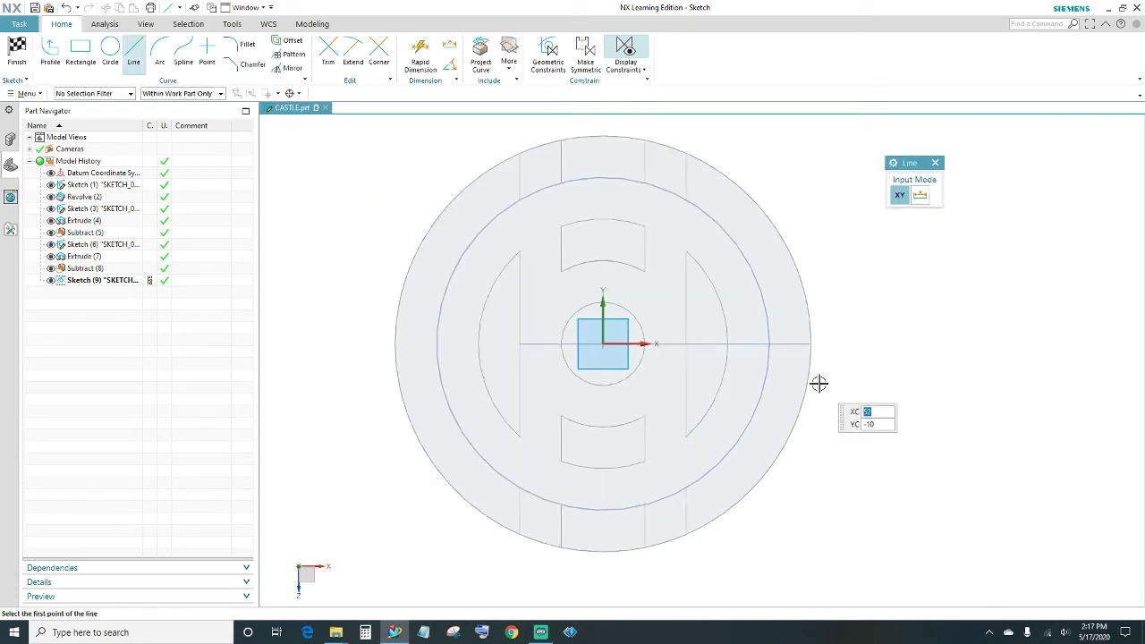
{"action": "left_click", "coordinate": [672, 344]}
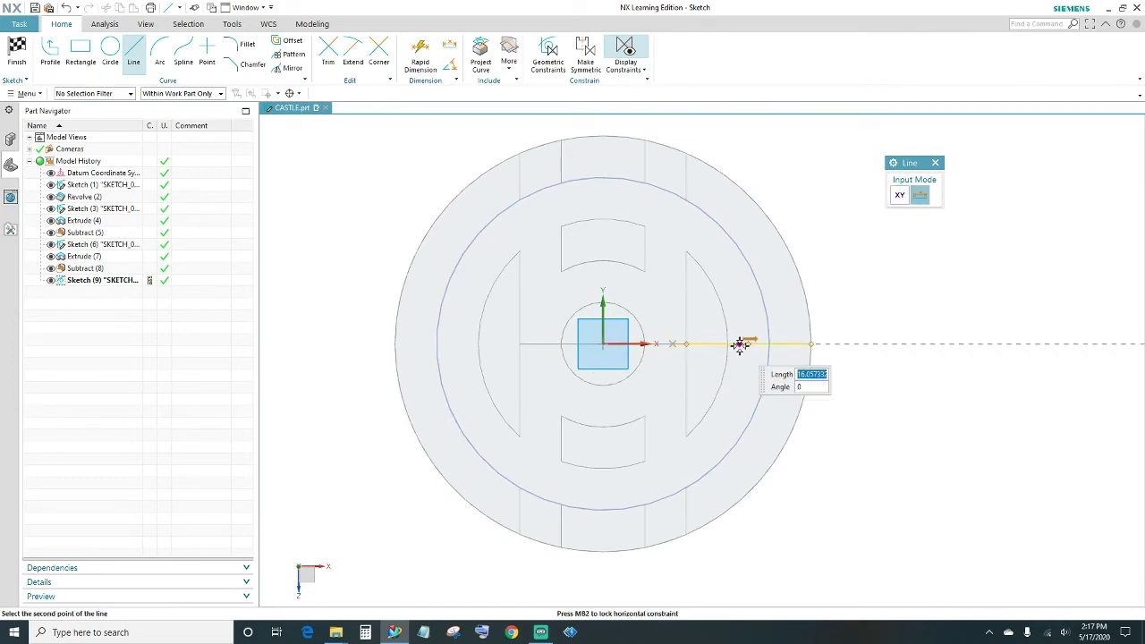
{"action": "left_click", "coordinate": [738, 345]}
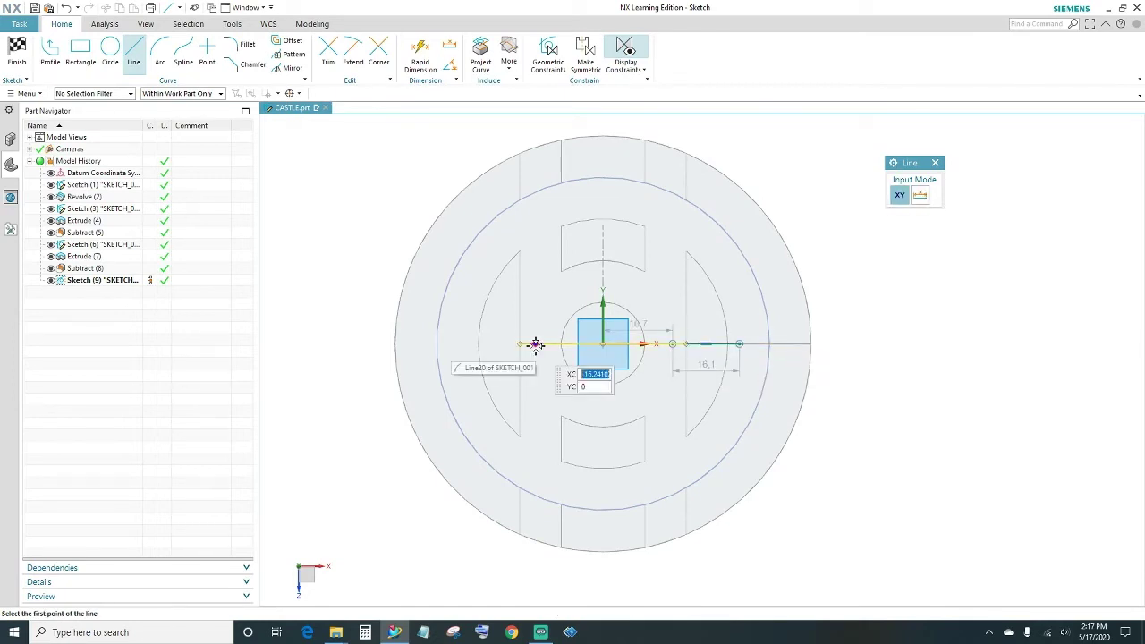
{"action": "left_click", "coordinate": [535, 345]}
{"action": "left_click", "coordinate": [463, 345]}
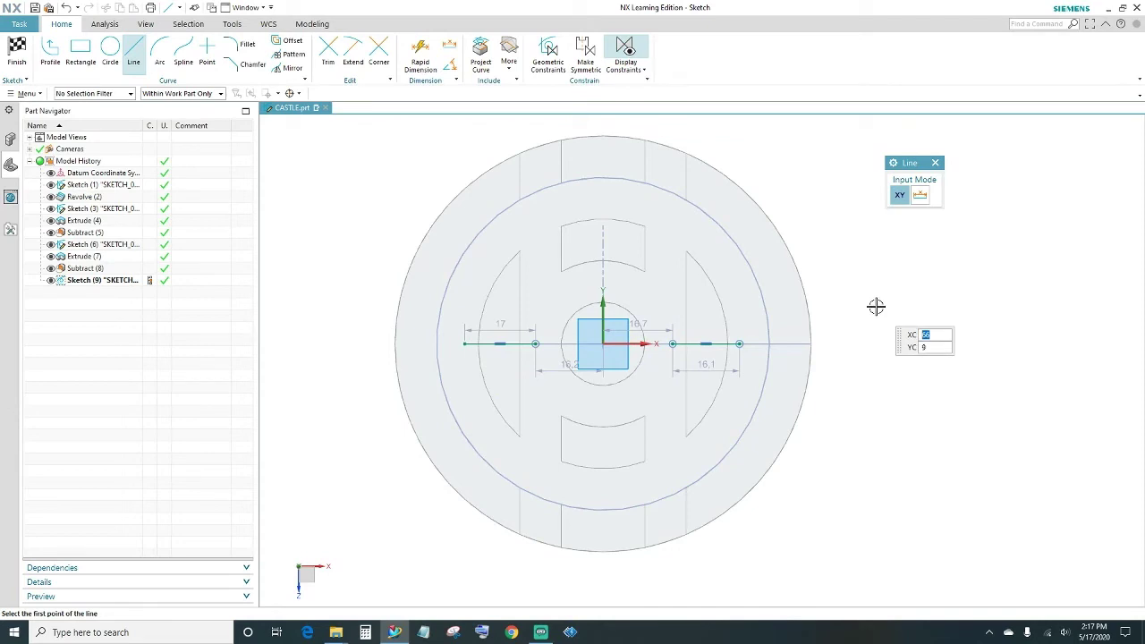
Step: Draw two lines right of the disc at angles of 30° and 330°
{"action": "left_click", "coordinate": [876, 306]}
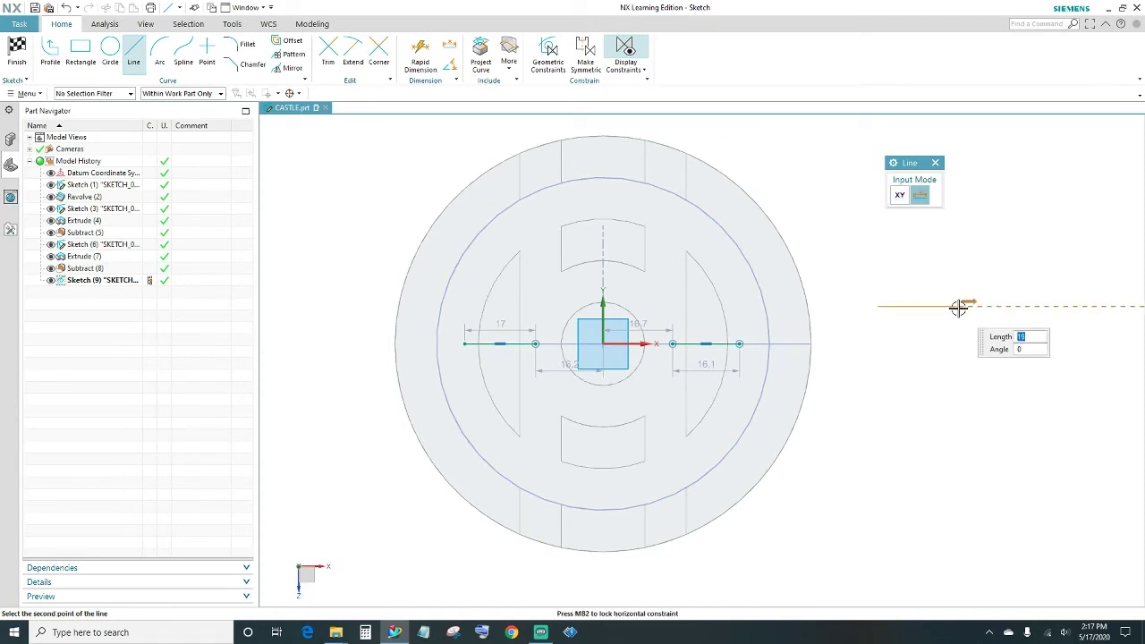
{"action": "key", "text": "Tab"}
{"action": "type", "text": "30"}
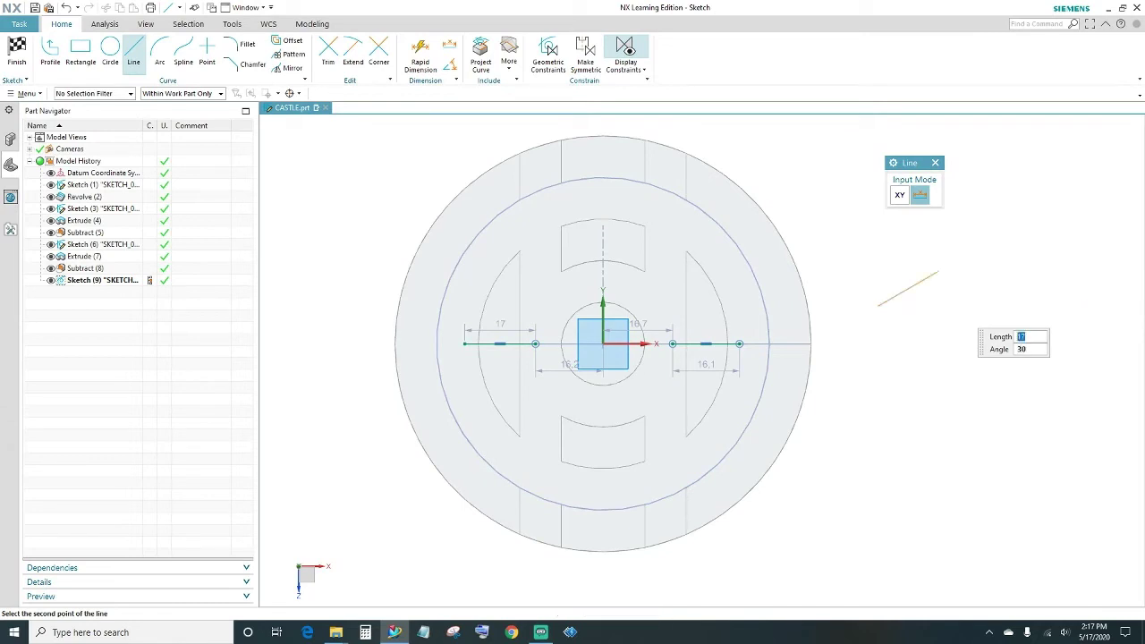
{"action": "key", "text": "Tab"}
{"action": "key", "text": "Return"}
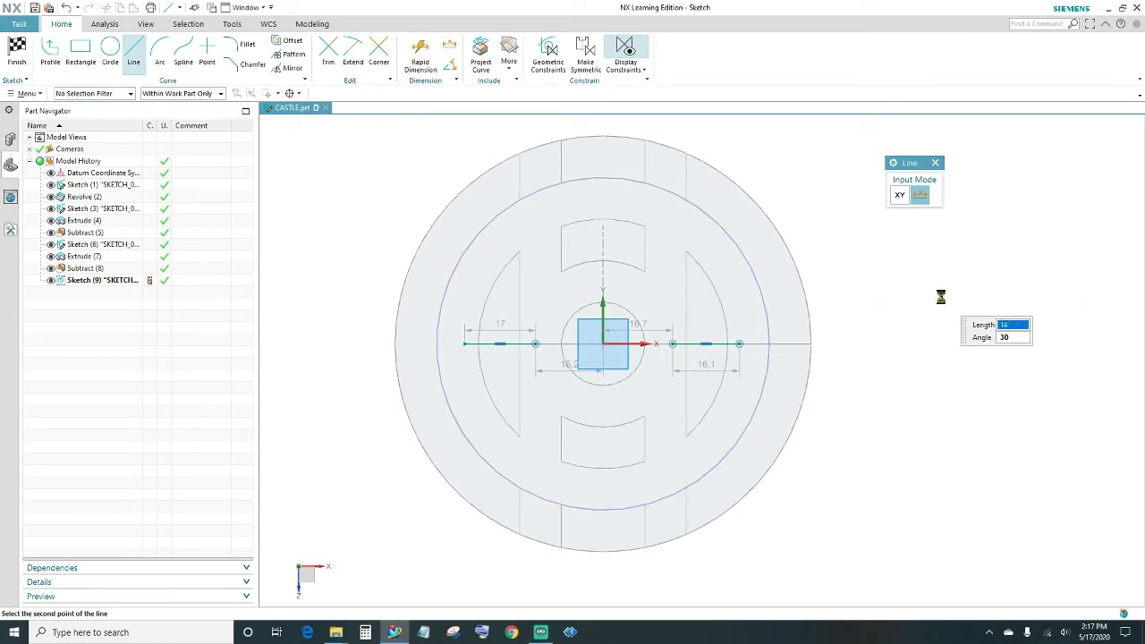
{"action": "left_click", "coordinate": [891, 359]}
{"action": "key", "text": "Tab"}
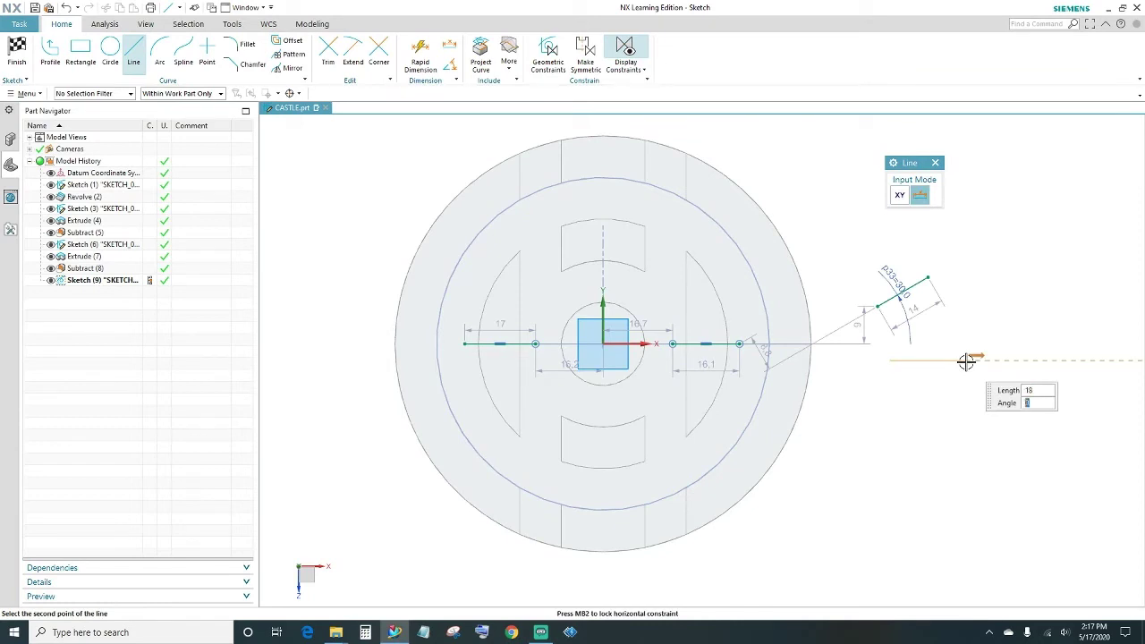
{"action": "type", "text": "330"}
{"action": "key", "text": "Tab"}
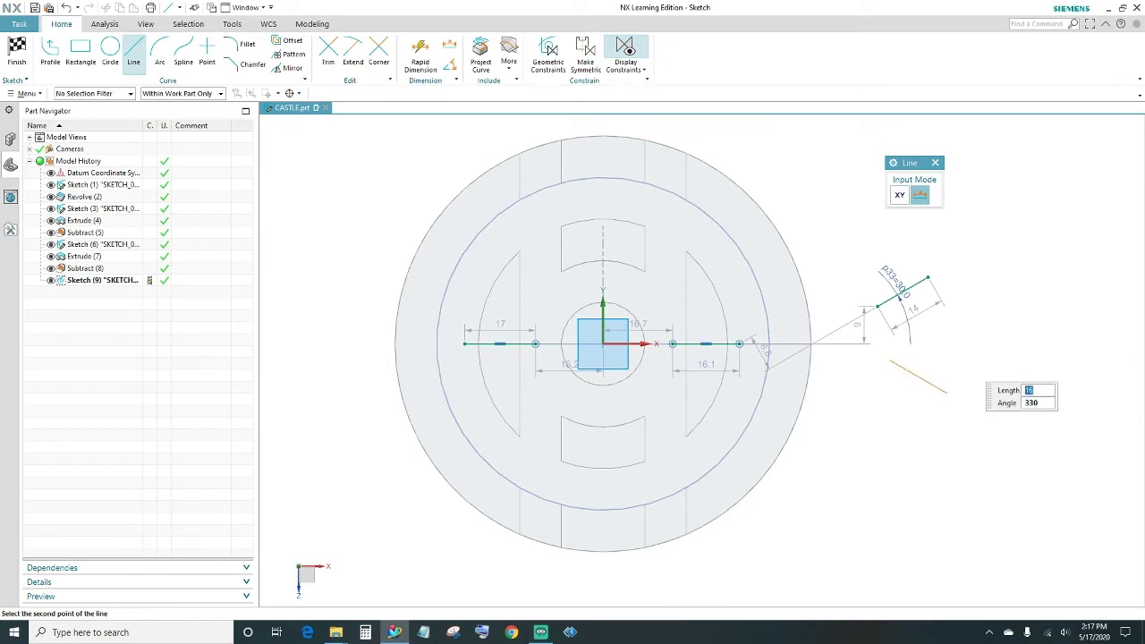
{"action": "key", "text": "Return"}
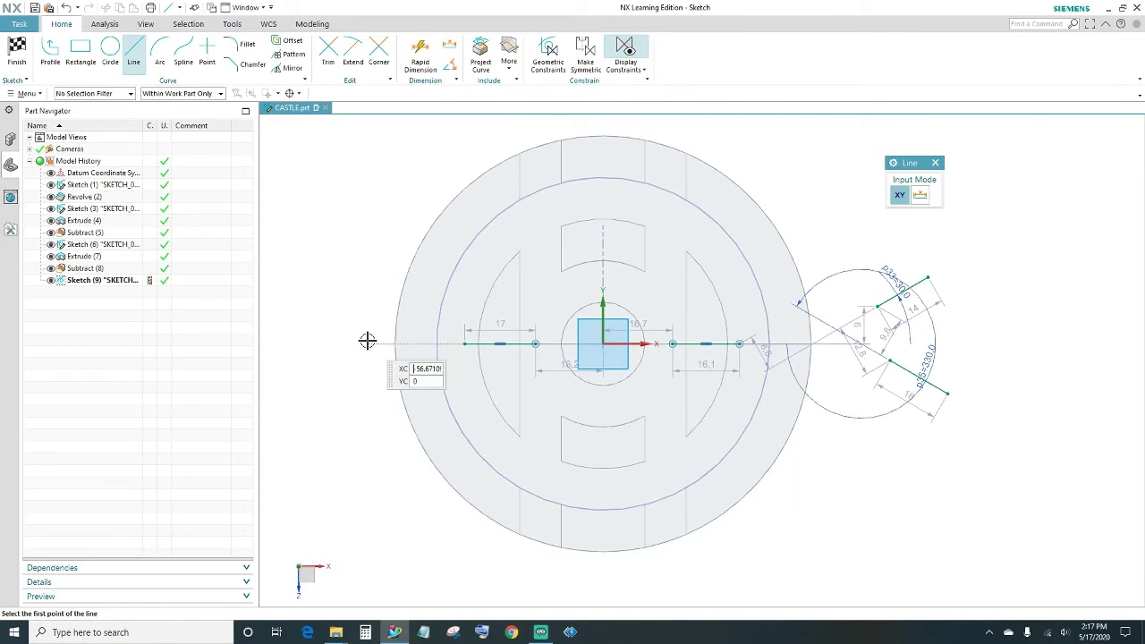
Step: Draw two 12-long lines left of the disc at 210° (180+30) and 150°
{"action": "left_click", "coordinate": [359, 345]}
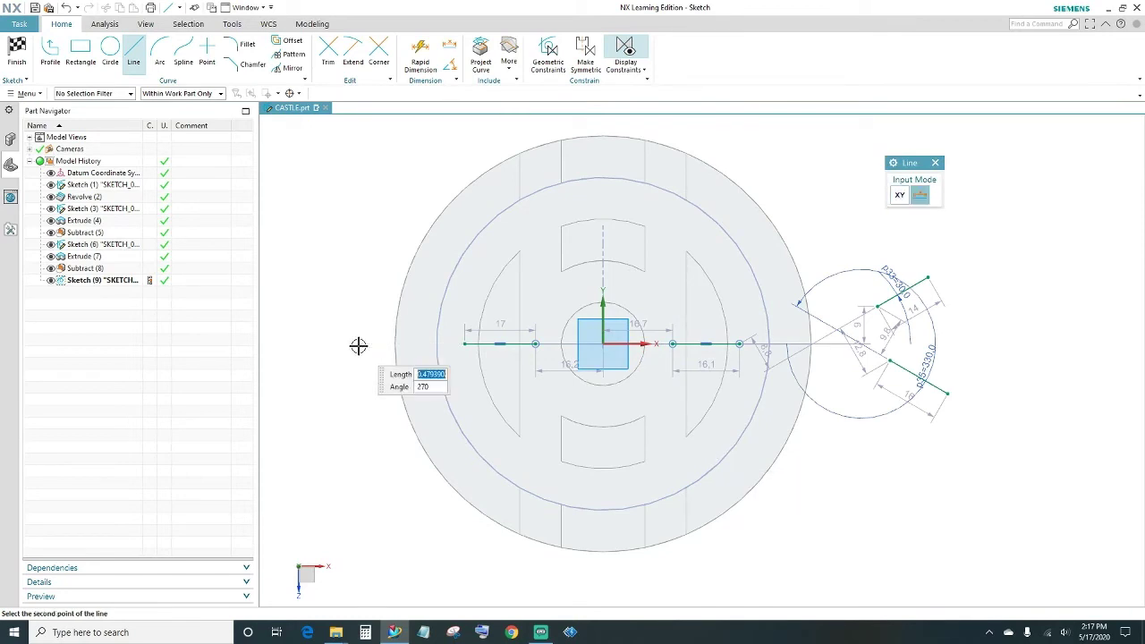
{"action": "key", "text": "Tab"}
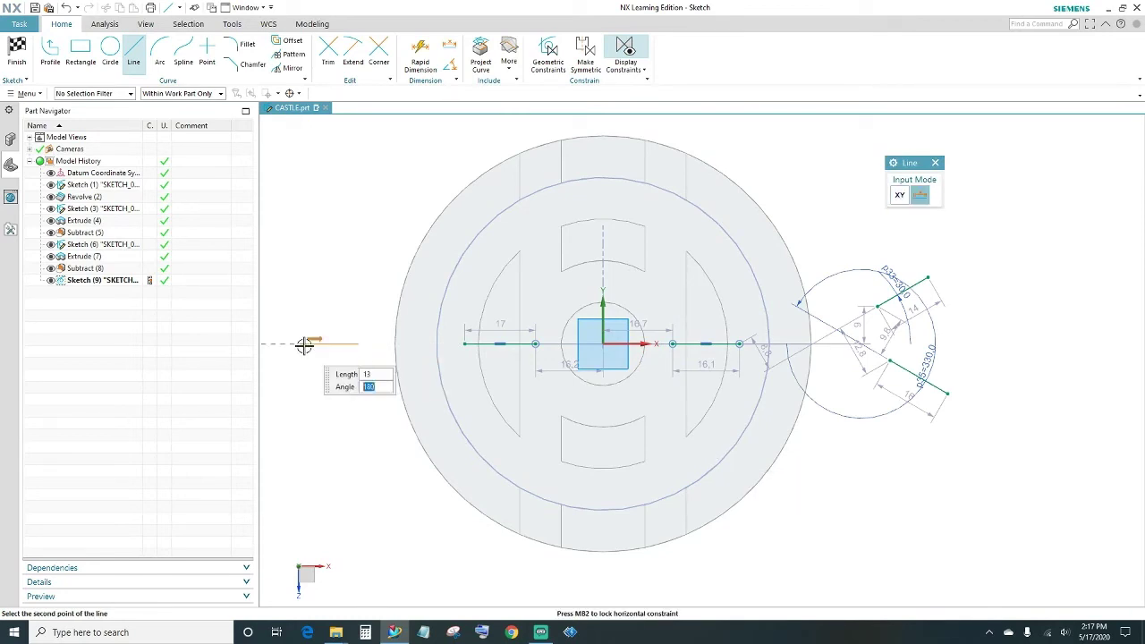
{"action": "type", "text": "180+30"}
{"action": "key", "text": "Tab"}
{"action": "type", "text": "12"}
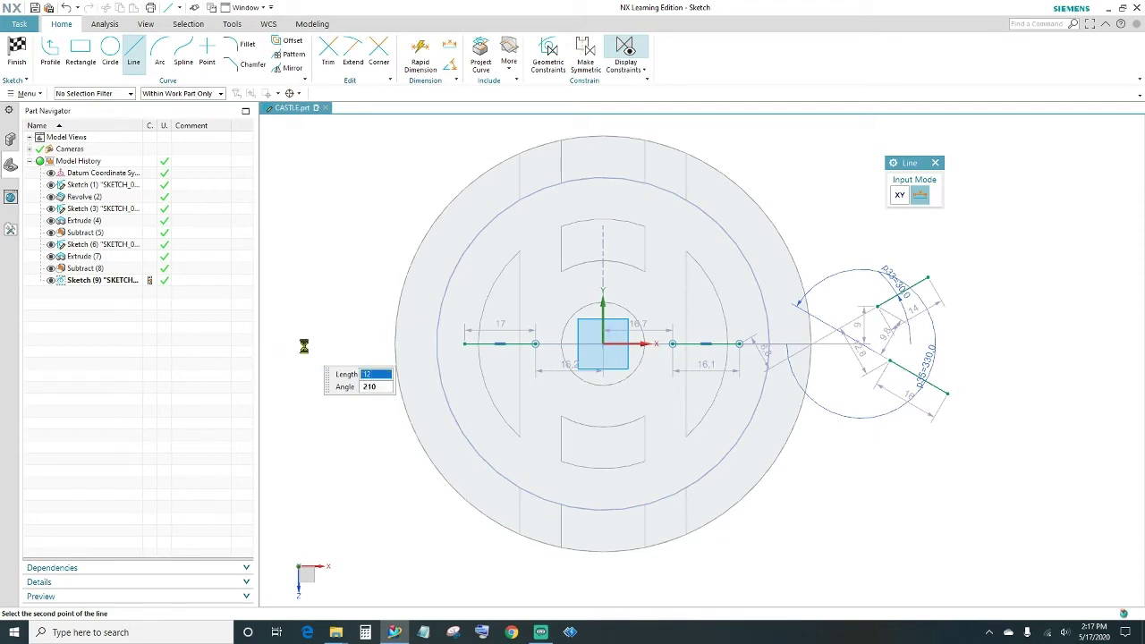
{"action": "key", "text": "Return"}
{"action": "left_click", "coordinate": [359, 308]}
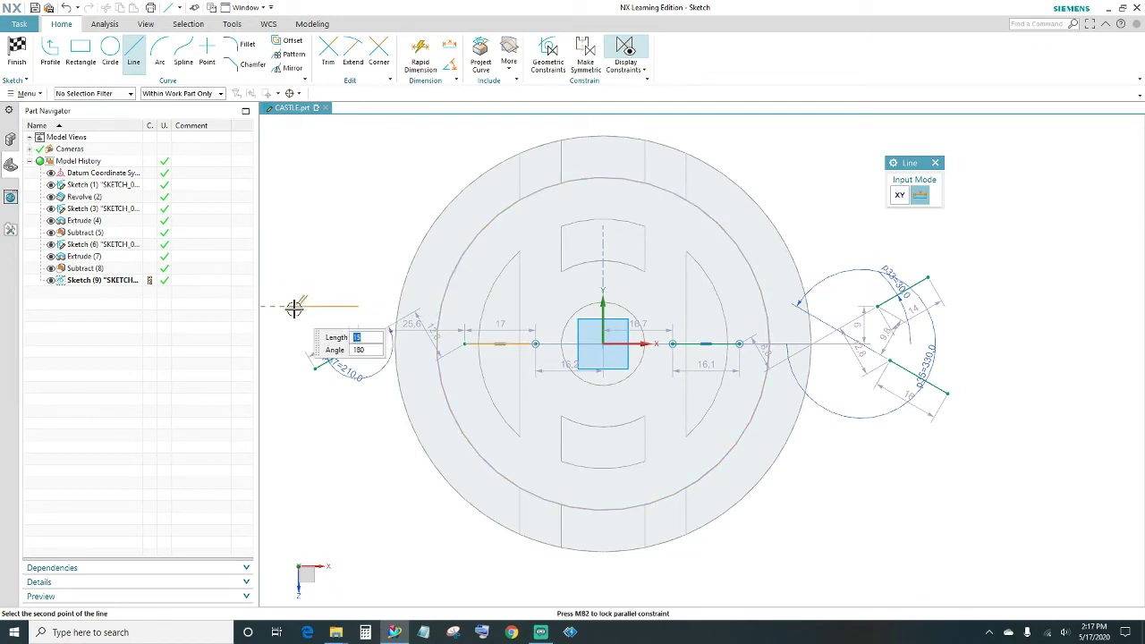
{"action": "key", "text": "Tab"}
{"action": "type", "text": "150"}
{"action": "key", "text": "Tab"}
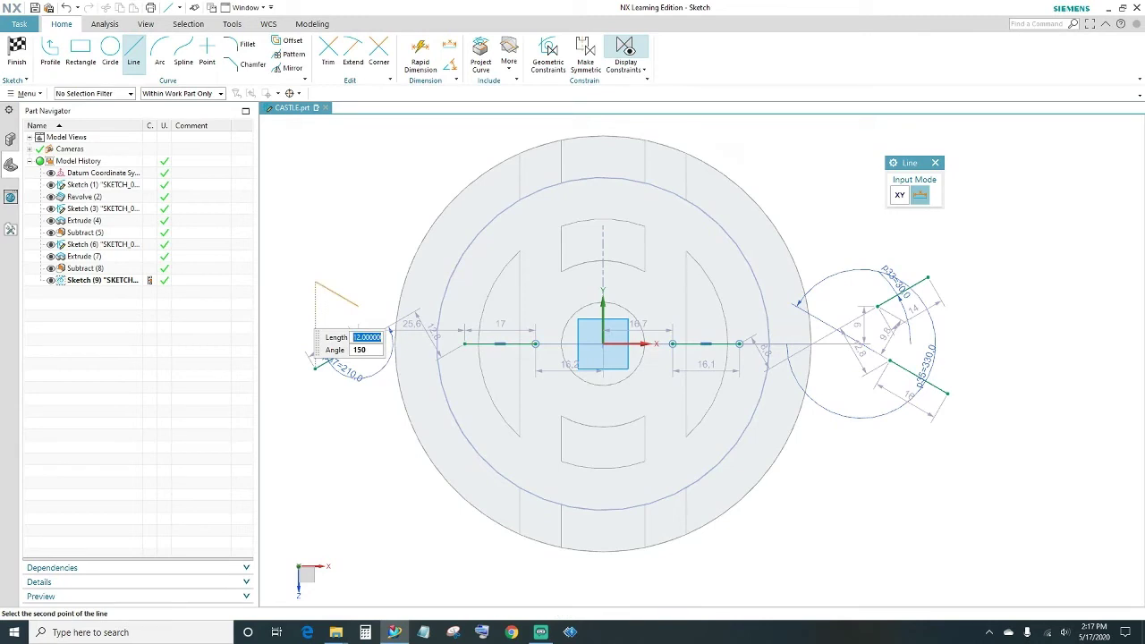
{"action": "key", "text": "Return"}
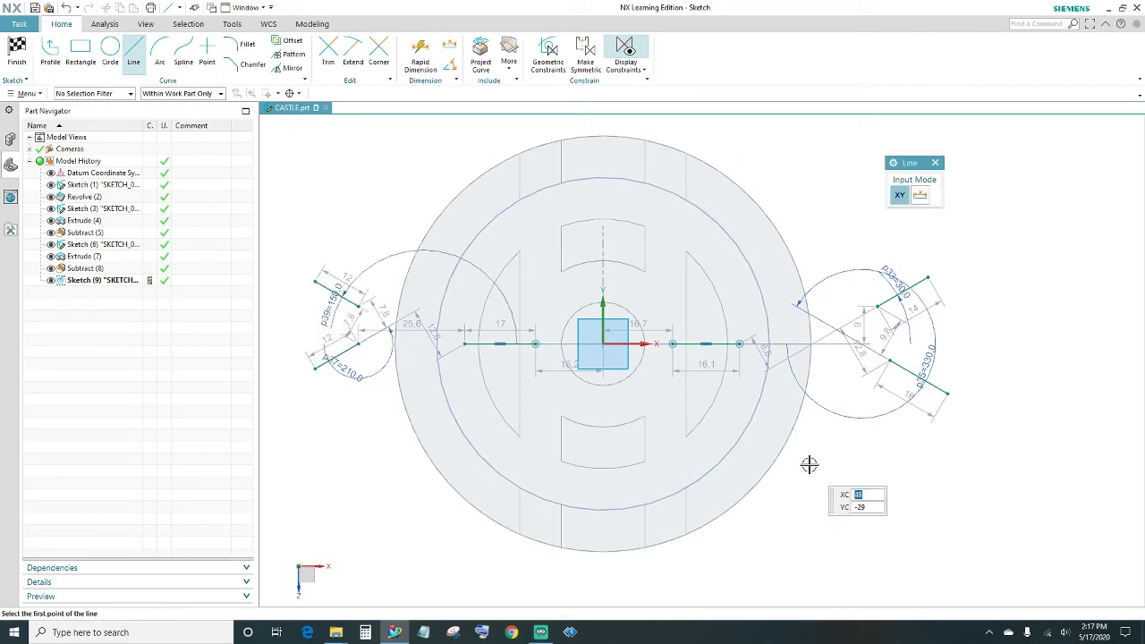
{"action": "scroll", "coordinate": [970, 318], "scroll_direction": "up", "scroll_amount": 1}
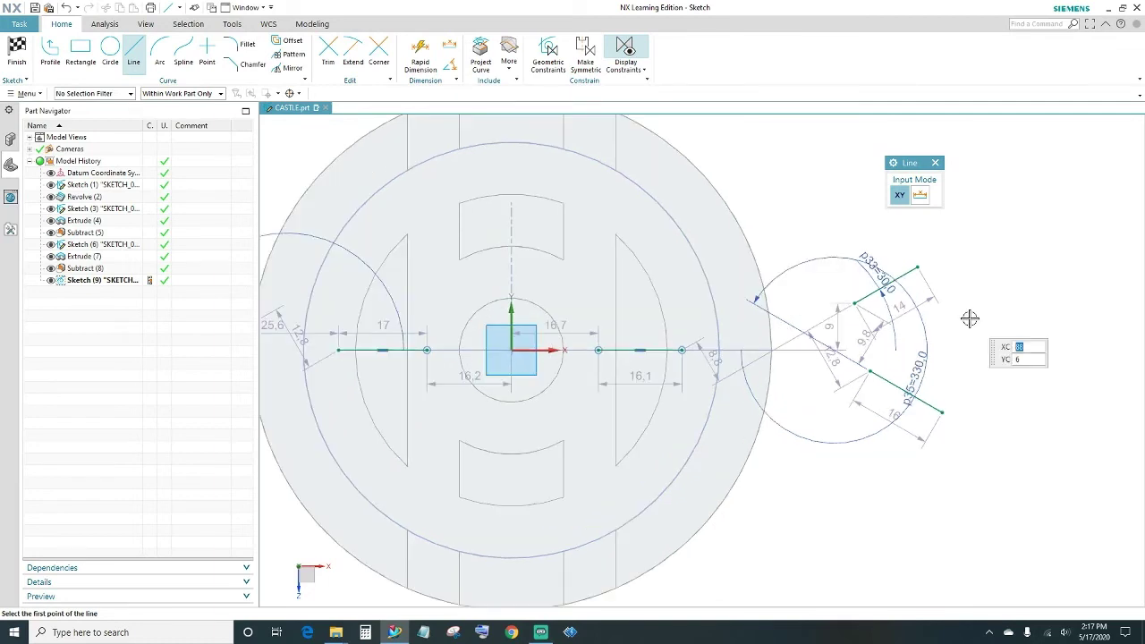
{"action": "scroll", "coordinate": [970, 319], "scroll_direction": "up", "scroll_amount": 2}
{"action": "key", "text": "Escape"}
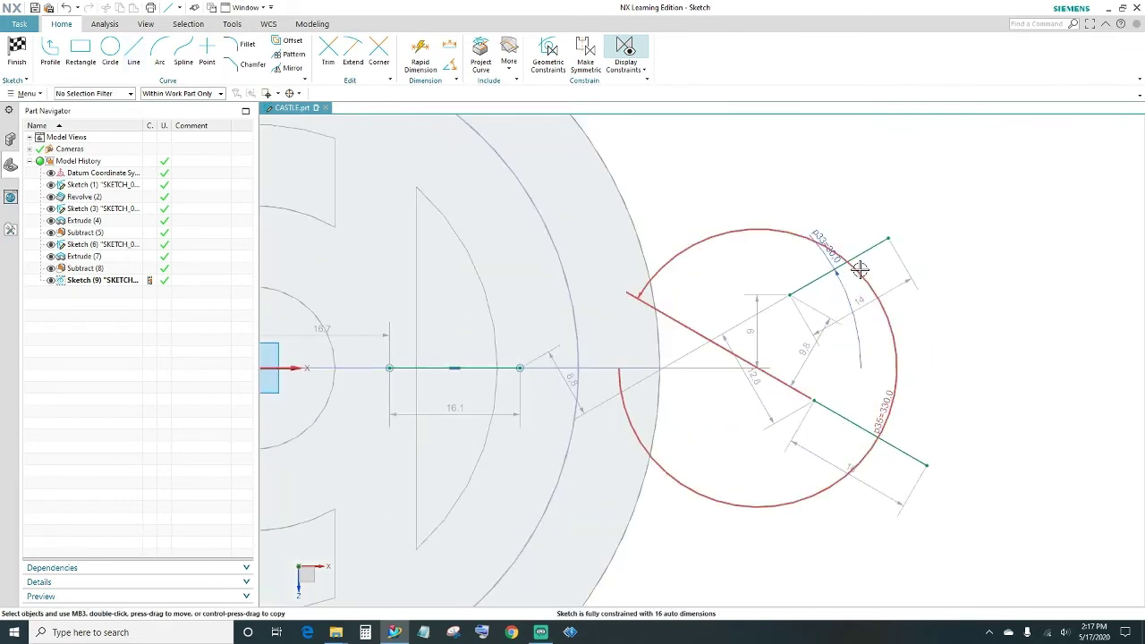
{"action": "scroll", "coordinate": [859, 269], "scroll_direction": "down", "scroll_amount": 3}
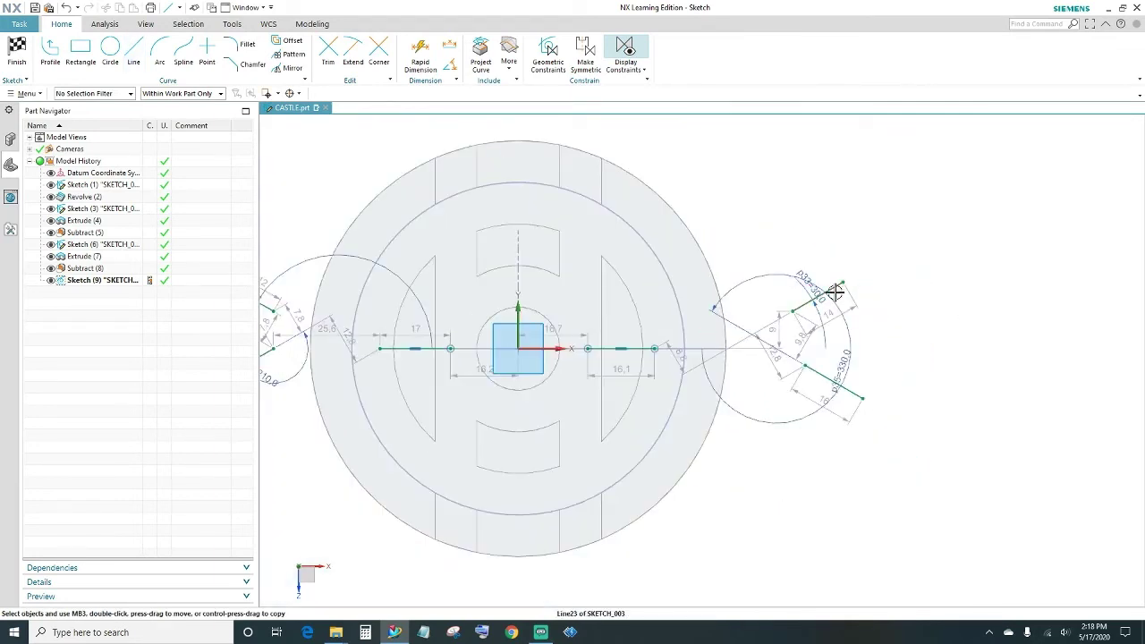
Step: Drag the 30° and 330° lines onto the disc's outer rim
{"action": "mouse_move", "coordinate": [835, 293]}
{"action": "left_mouse_down"}
{"action": "mouse_move", "coordinate": [686, 235]}
{"action": "mouse_move", "coordinate": [691, 247]}
{"action": "left_mouse_up"}
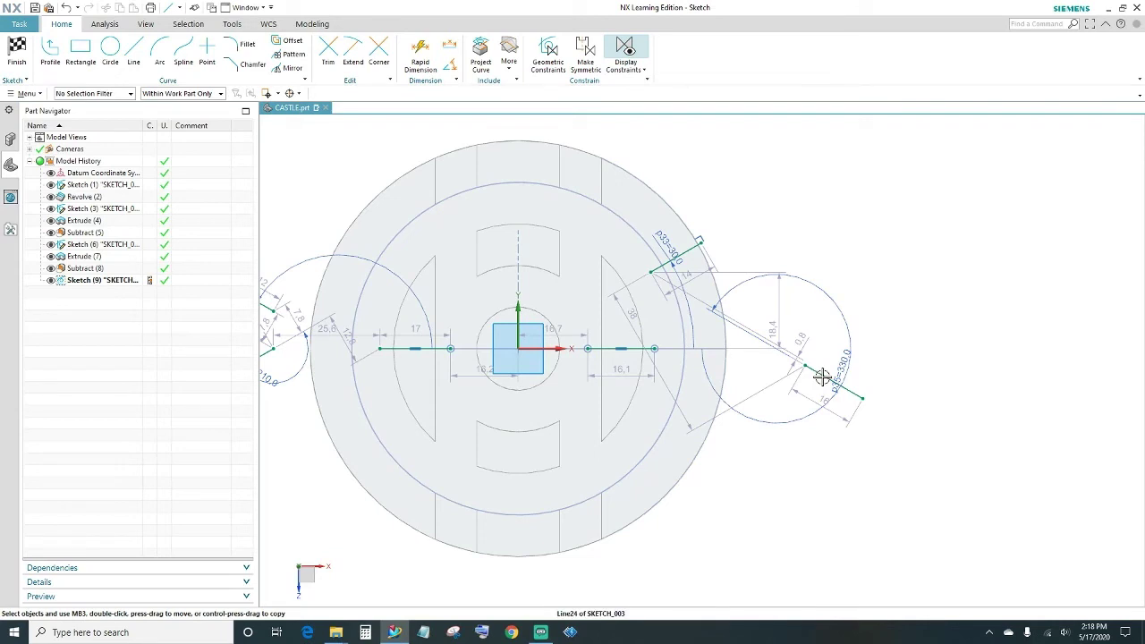
{"action": "mouse_move", "coordinate": [821, 376]}
{"action": "left_mouse_down"}
{"action": "mouse_move", "coordinate": [752, 420]}
{"action": "mouse_move", "coordinate": [667, 445]}
{"action": "left_mouse_up"}
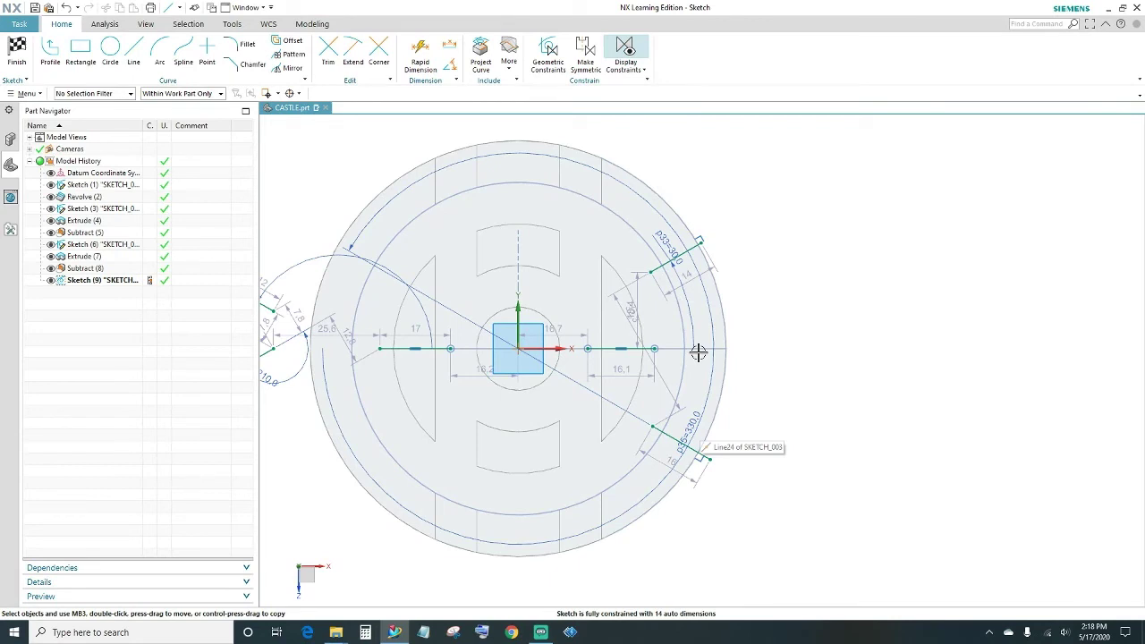
{"action": "middle_click_drag", "start_coordinate": [267, 400], "coordinate": [430, 399], "text": "shift"}
{"action": "scroll", "coordinate": [431, 400], "scroll_direction": "down", "scroll_amount": 2}
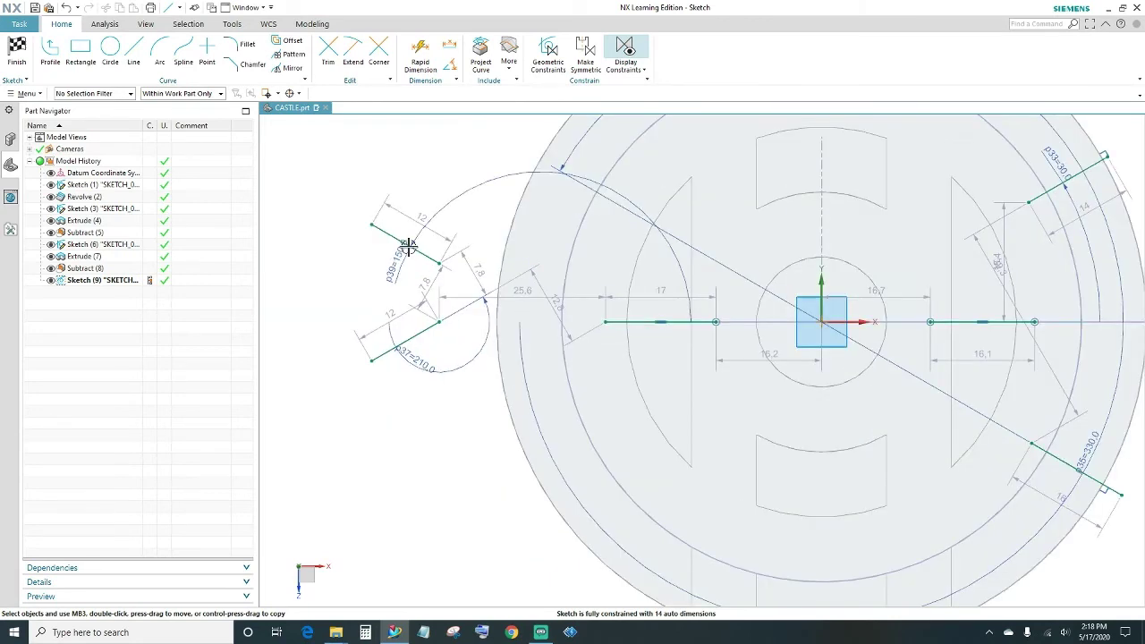
{"action": "scroll", "coordinate": [407, 245], "scroll_direction": "up", "scroll_amount": 1}
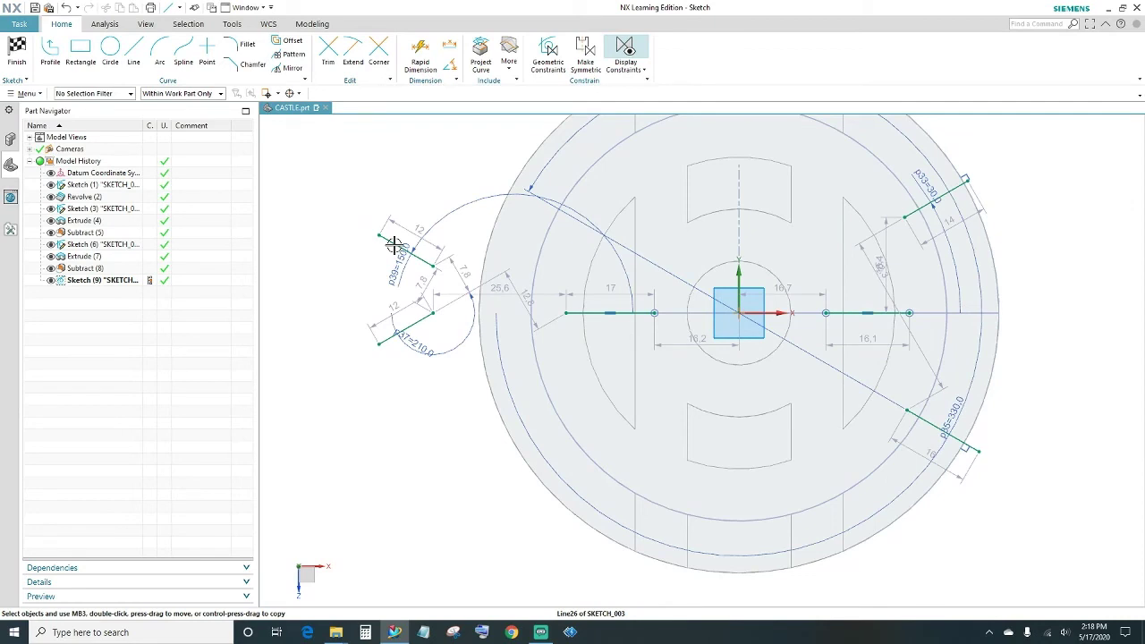
Step: Drag the 150° and 210° lines onto the left side of the disc's rim
{"action": "mouse_move", "coordinate": [394, 245]}
{"action": "left_mouse_down"}
{"action": "mouse_move", "coordinate": [534, 225]}
{"action": "mouse_move", "coordinate": [542, 198]}
{"action": "left_mouse_up"}
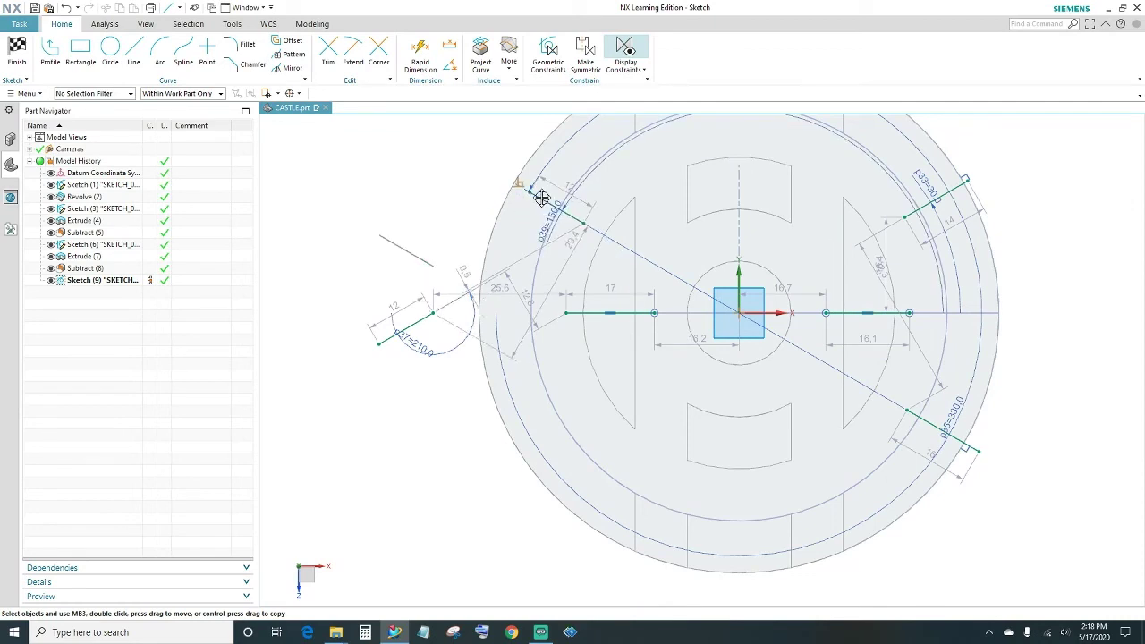
{"action": "left_click_drag", "start_coordinate": [542, 198], "coordinate": [524, 189]}
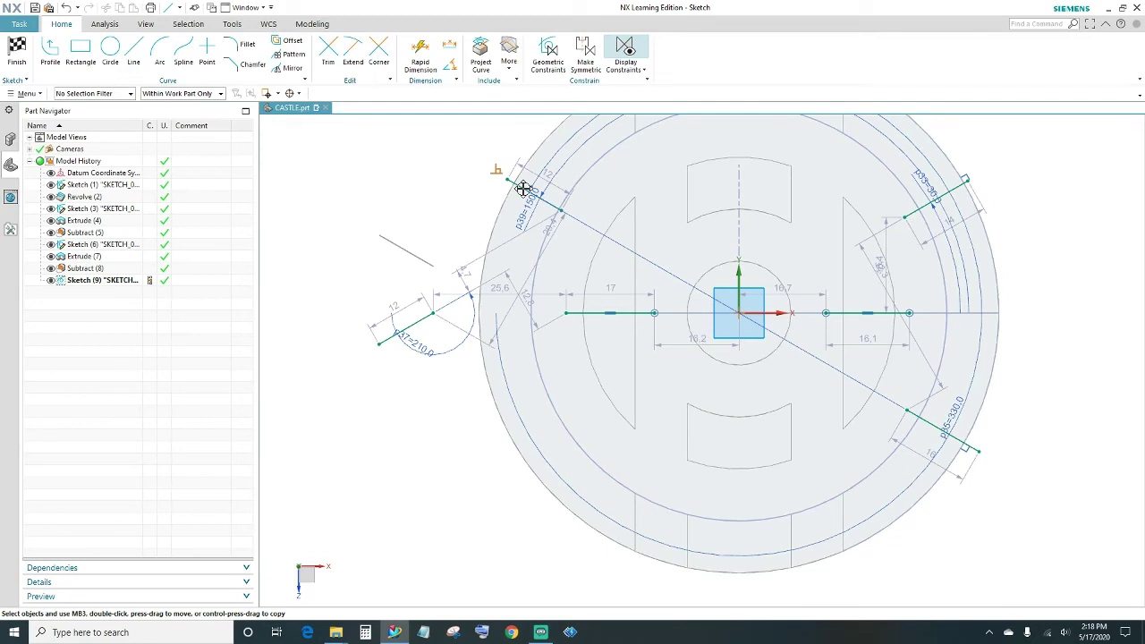
{"action": "left_click_drag", "start_coordinate": [523, 189], "coordinate": [523, 189]}
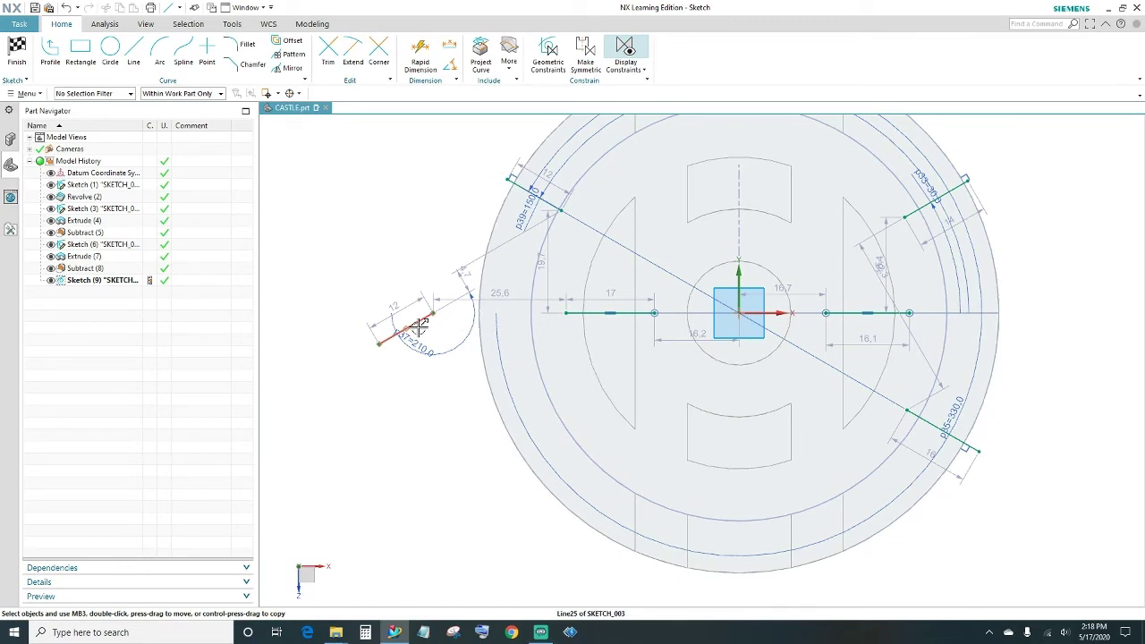
{"action": "left_click_drag", "start_coordinate": [420, 327], "coordinate": [553, 434]}
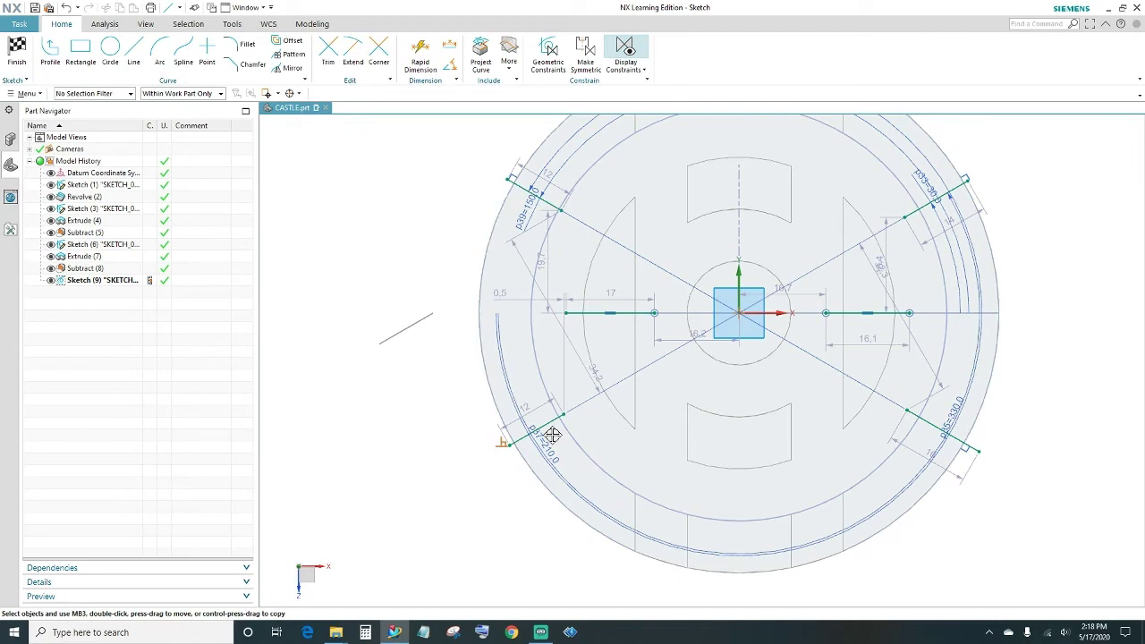
{"action": "scroll", "coordinate": [448, 470], "scroll_direction": "down", "scroll_amount": 3}
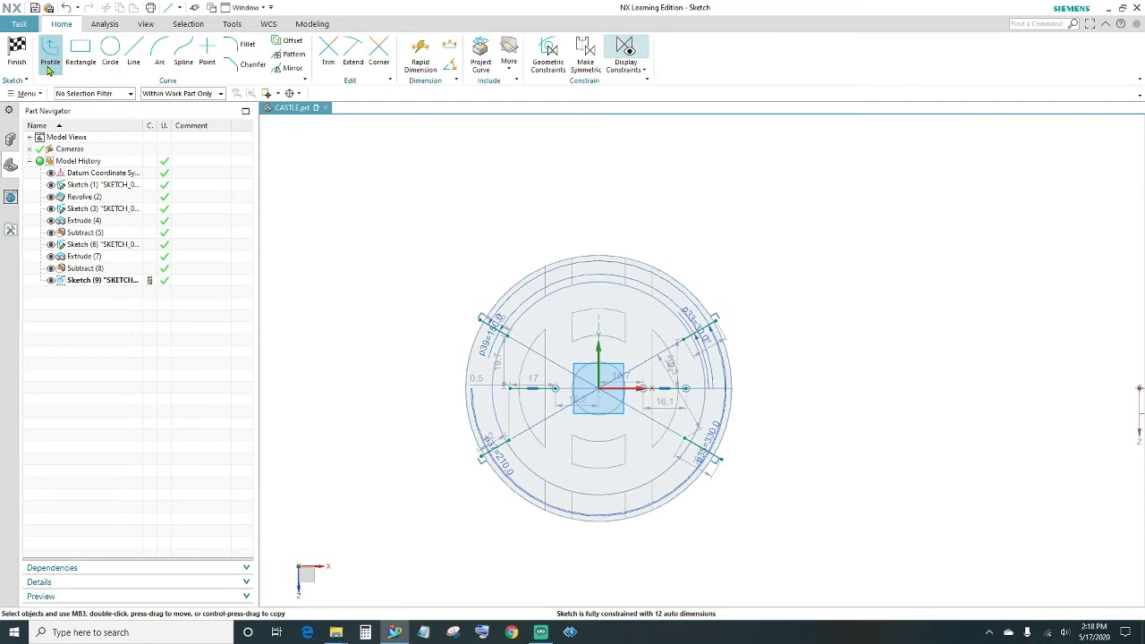
Step: Finish the sketch and set the line extrusion's start distance to -11
{"action": "key", "text": "ctrl+q"}
{"action": "middle_click_drag", "start_coordinate": [376, 366], "coordinate": [407, 382]}
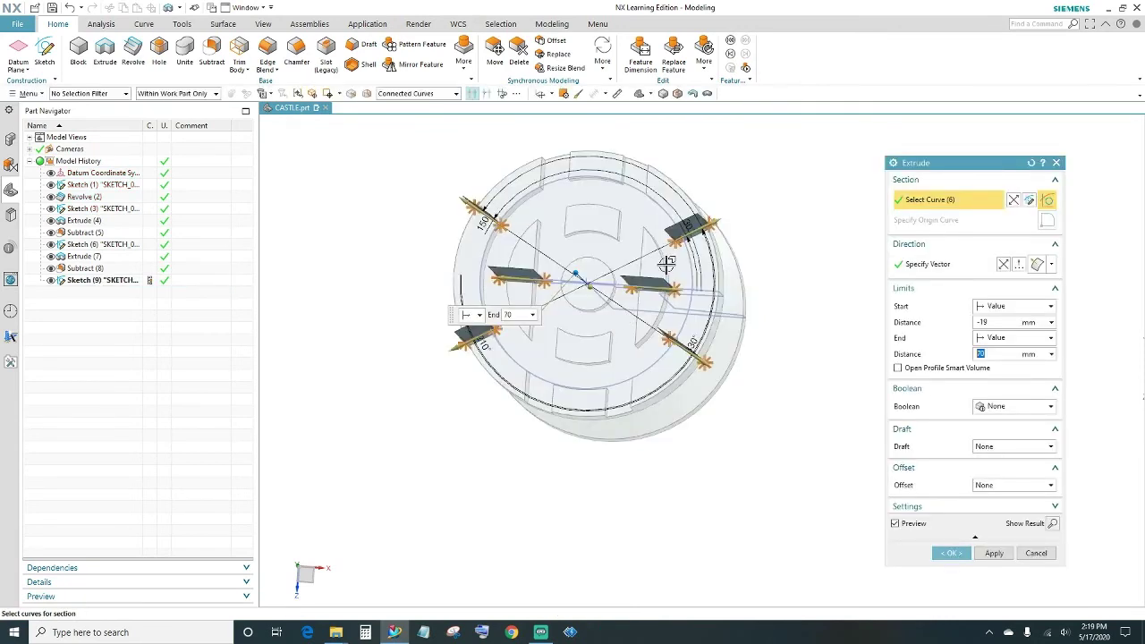
{"action": "left_click", "coordinate": [1000, 322]}
{"action": "key", "text": "BackSpace"}
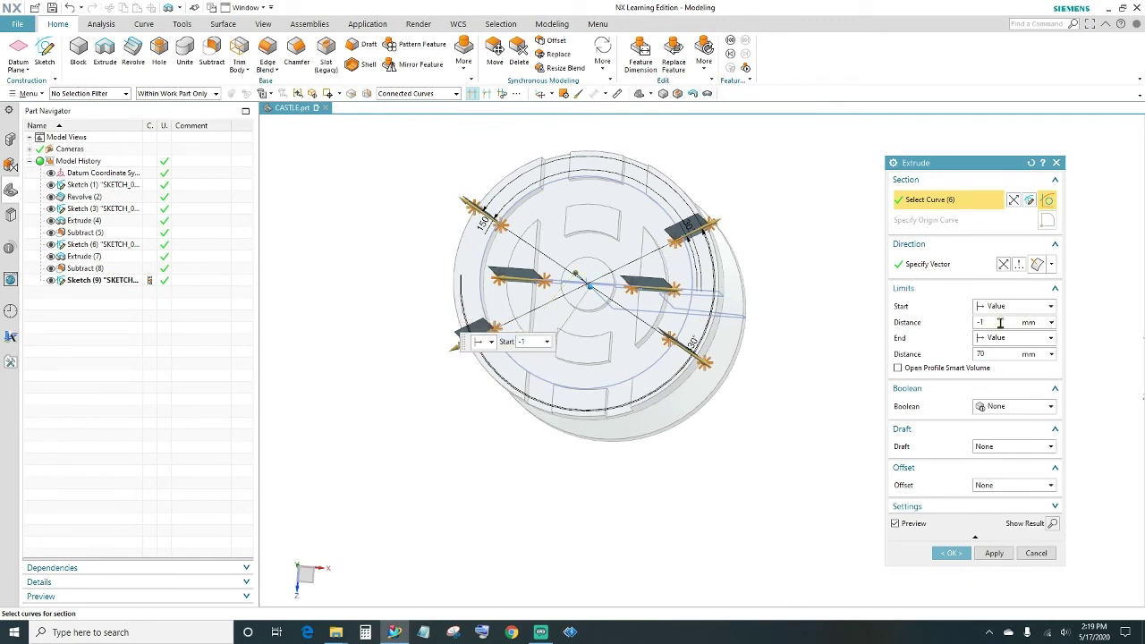
{"action": "type", "text": "1"}
{"action": "key", "text": "Tab"}
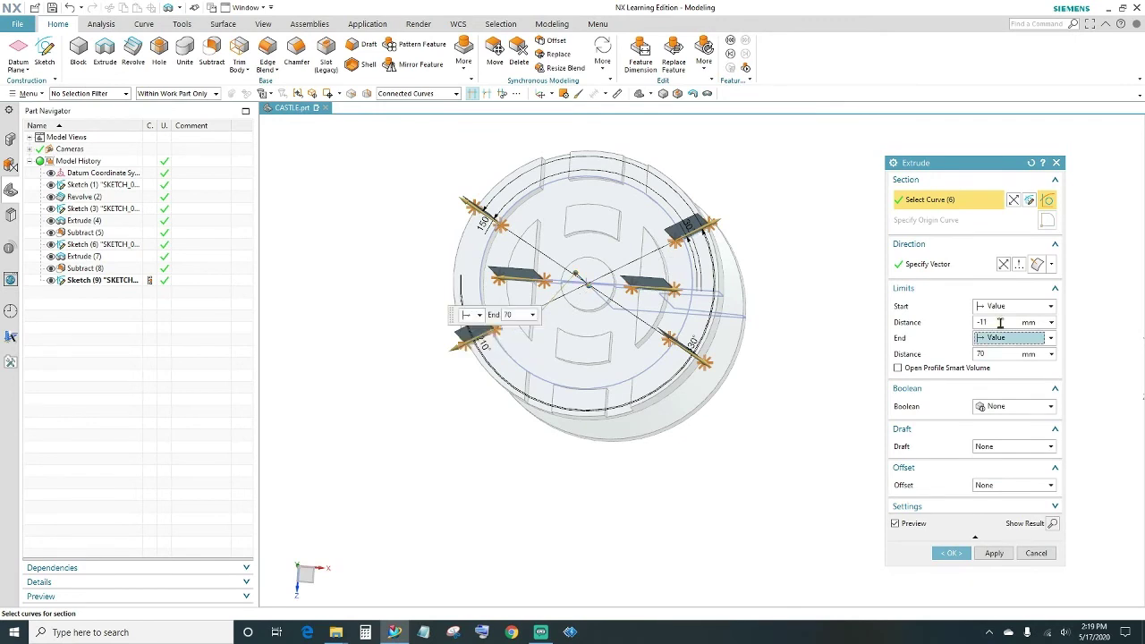
Step: Give the extrusion a symmetric 5 mm offset and create the six blocks
{"action": "left_click", "coordinate": [1011, 485]}
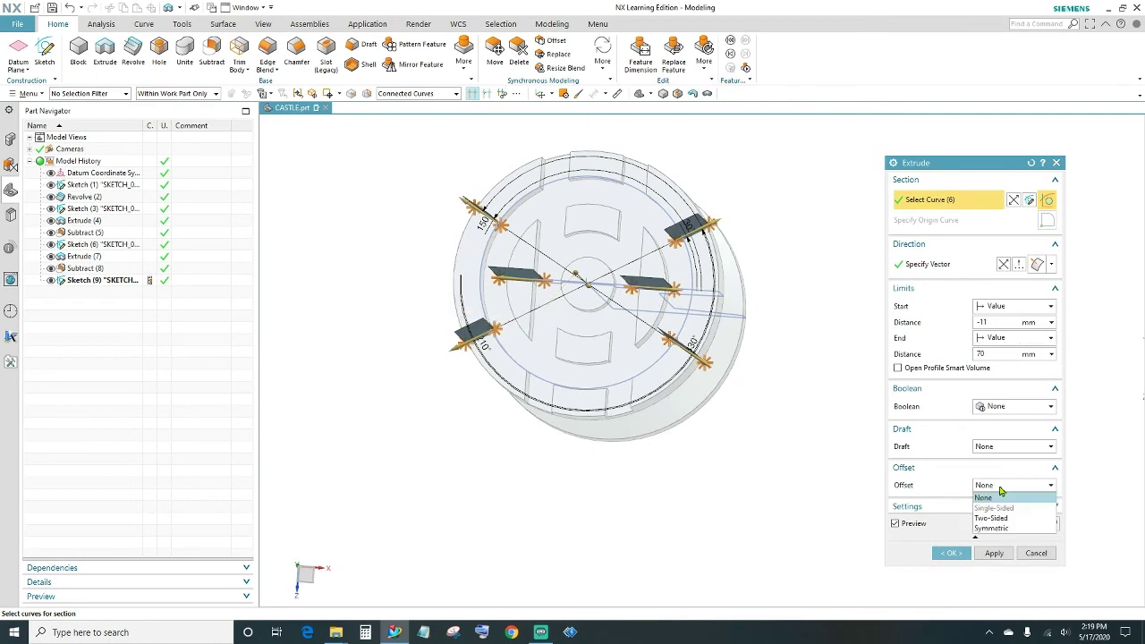
{"action": "left_click", "coordinate": [991, 528]}
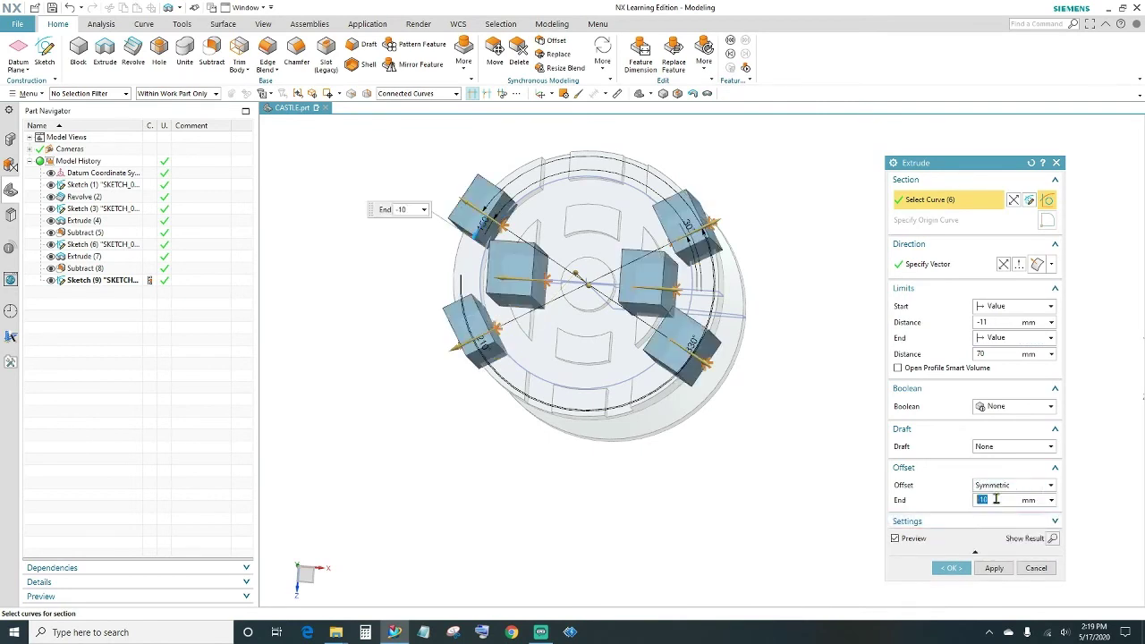
{"action": "type", "text": "5"}
{"action": "key", "text": "Tab"}
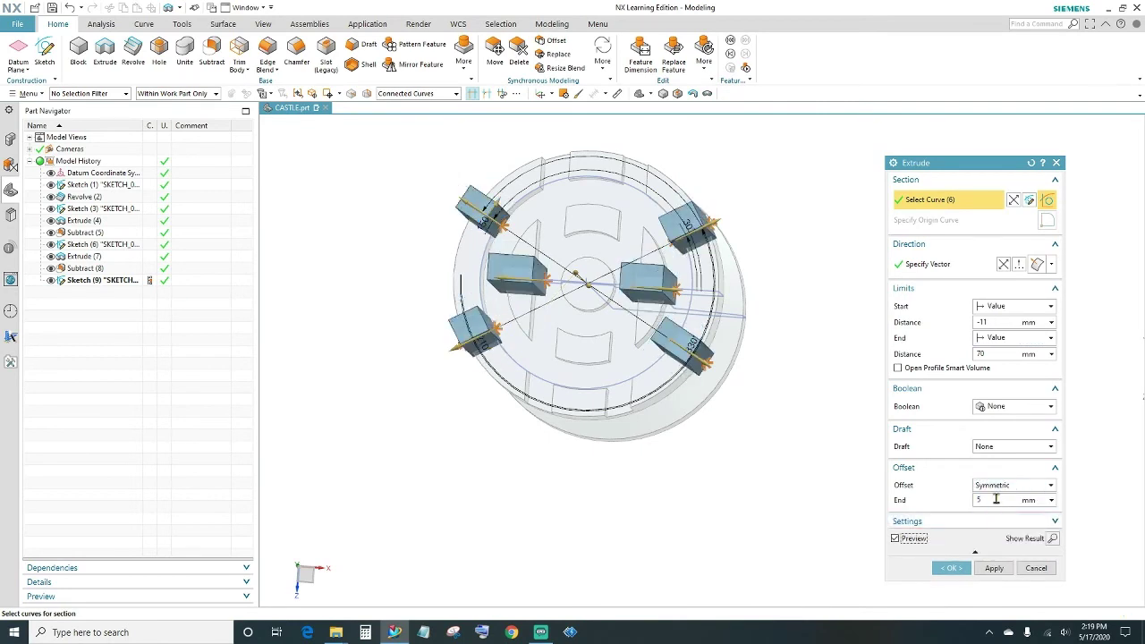
{"action": "mouse_move", "coordinate": [761, 516]}
{"action": "middle_mouse_down"}
{"action": "mouse_move", "coordinate": [764, 486]}
{"action": "mouse_move", "coordinate": [764, 517]}
{"action": "middle_mouse_up"}
{"action": "left_click", "coordinate": [950, 568]}
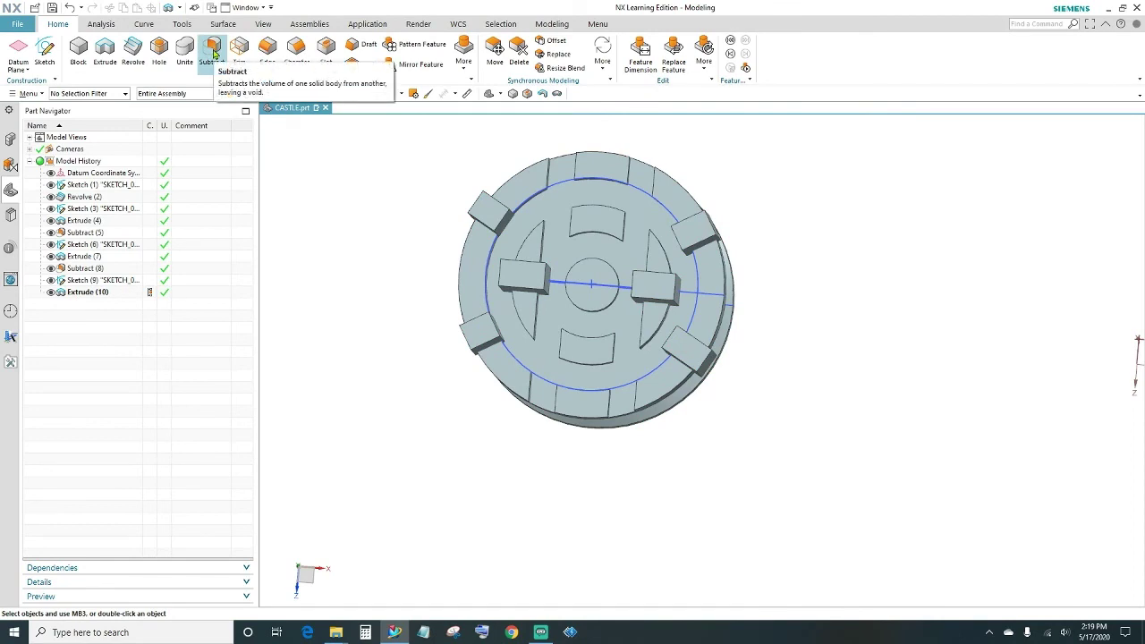
Step: Subtract all six extruded blocks from the rook body, using the rook as target
{"action": "left_click", "coordinate": [213, 54]}
{"action": "left_click", "coordinate": [525, 278]}
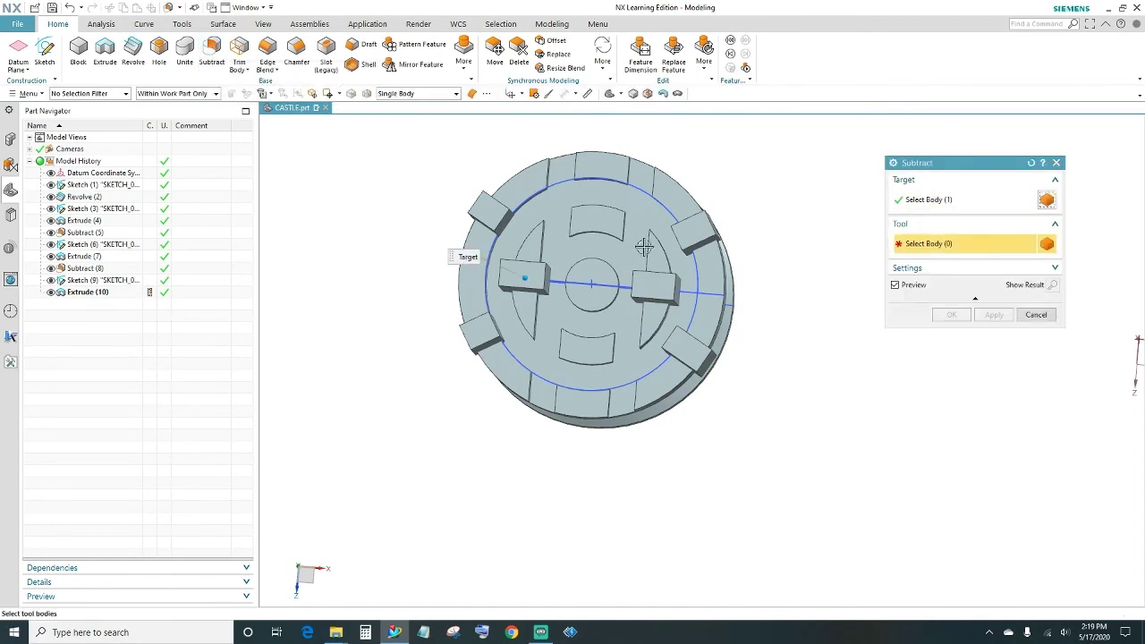
{"action": "left_click", "coordinate": [705, 236]}
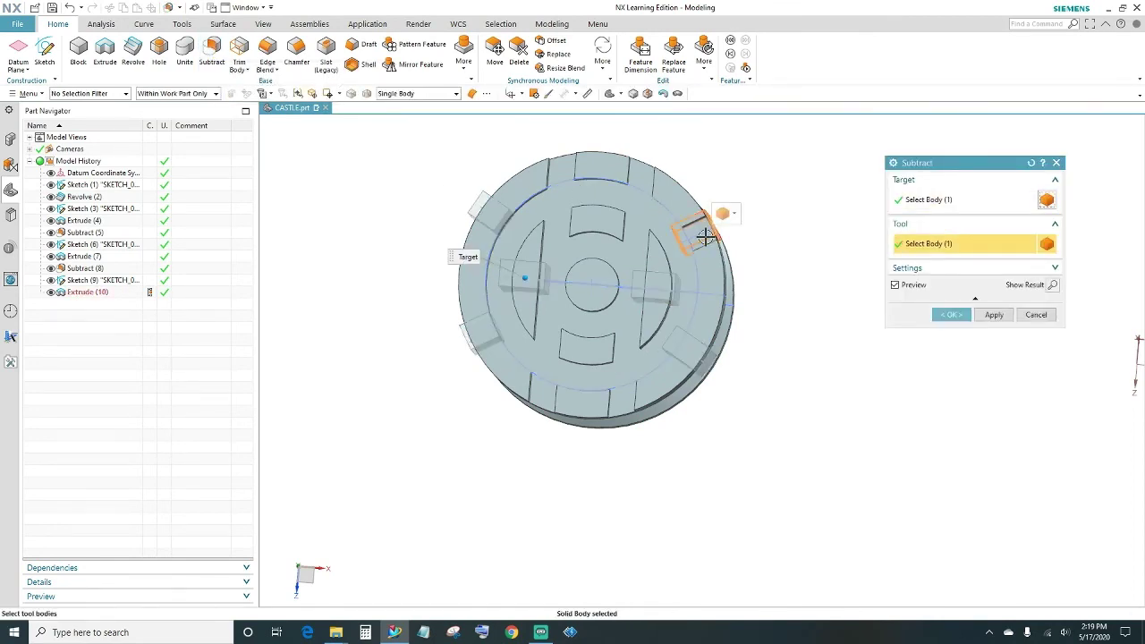
{"action": "left_click", "coordinate": [653, 286]}
{"action": "left_click", "coordinate": [689, 349]}
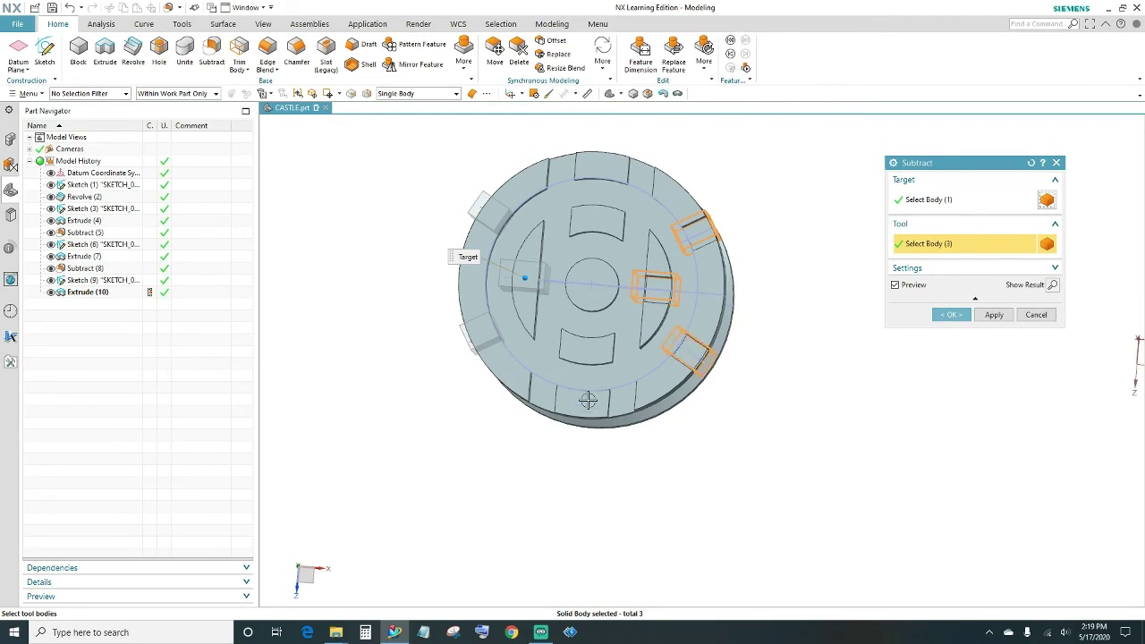
{"action": "left_click", "coordinate": [481, 333]}
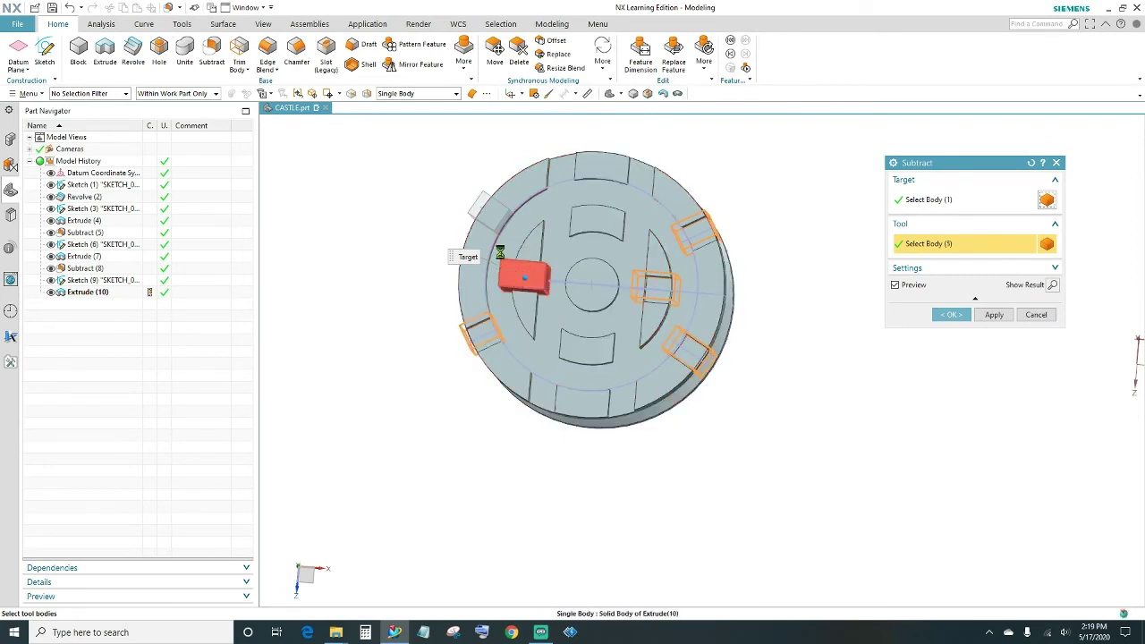
{"action": "left_click", "coordinate": [509, 273]}
{"action": "left_click", "coordinate": [480, 202]}
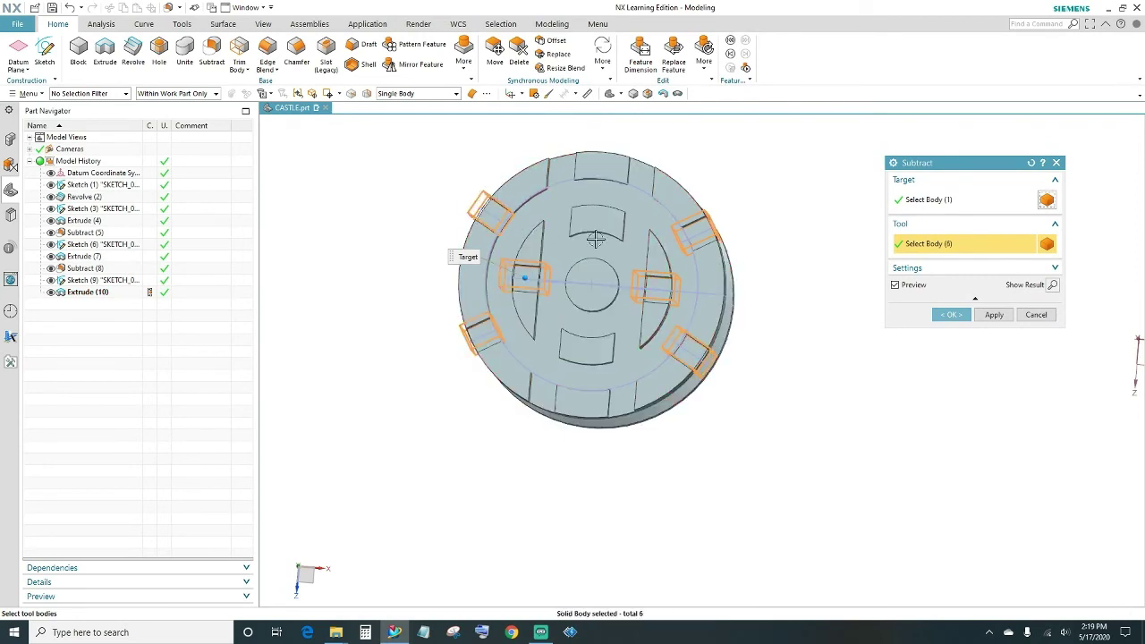
{"action": "left_click", "coordinate": [951, 314]}
{"action": "mouse_move", "coordinate": [866, 394]}
{"action": "middle_mouse_down"}
{"action": "mouse_move", "coordinate": [868, 386]}
{"action": "mouse_move", "coordinate": [862, 397]}
{"action": "middle_mouse_up"}
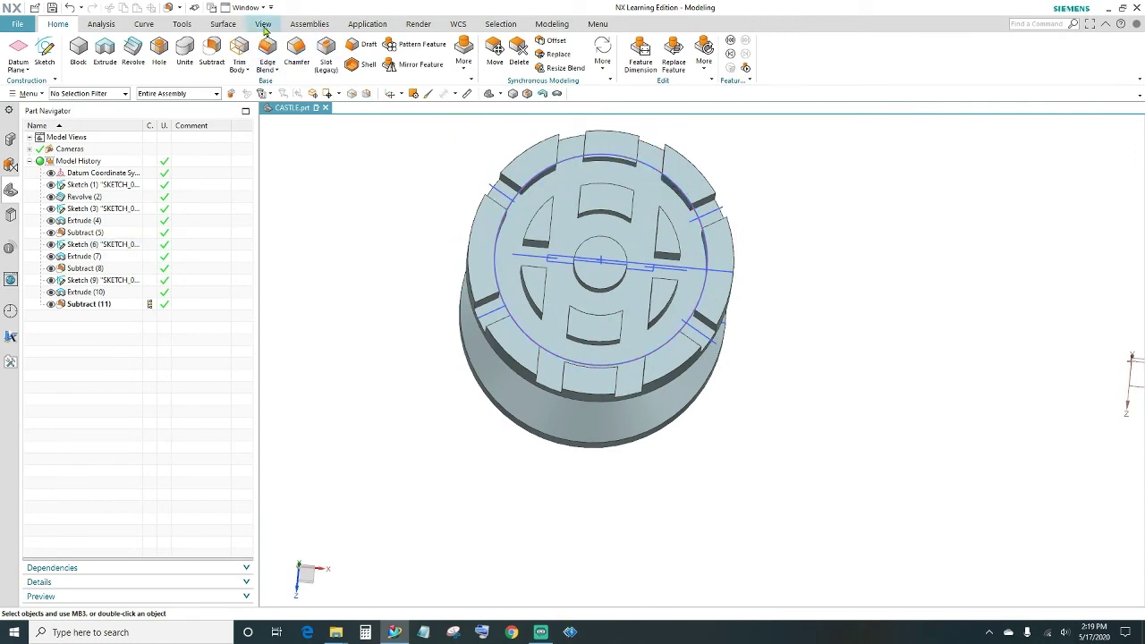
Step: Select the rook body, invert the selection, and move those 33 objects to layer 5
{"action": "left_click", "coordinate": [263, 24]}
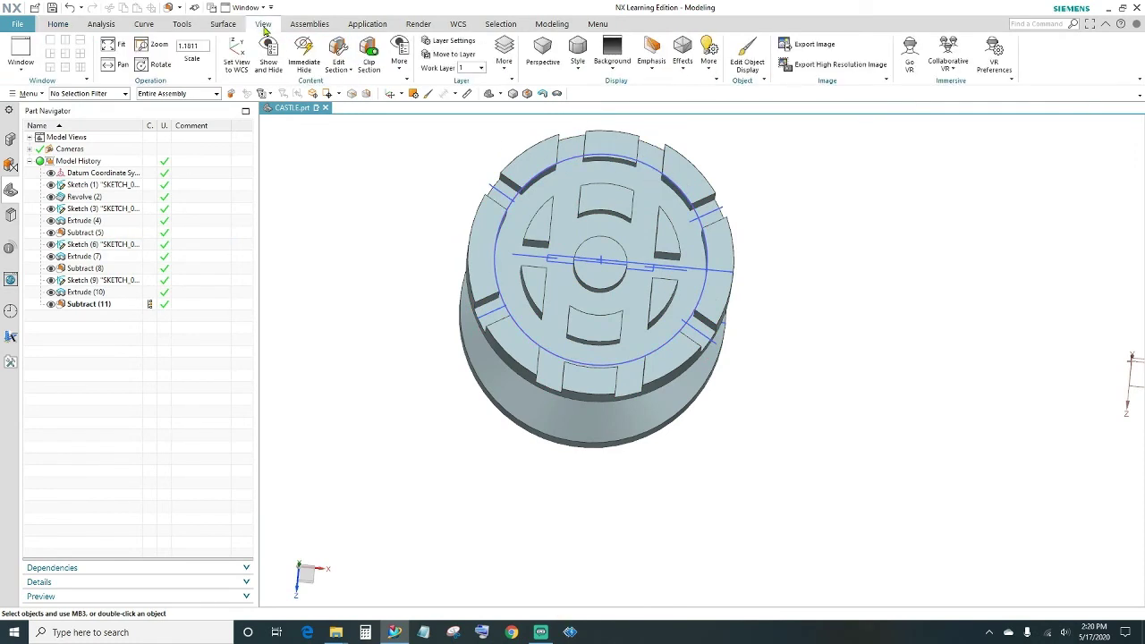
{"action": "left_click", "coordinate": [448, 55]}
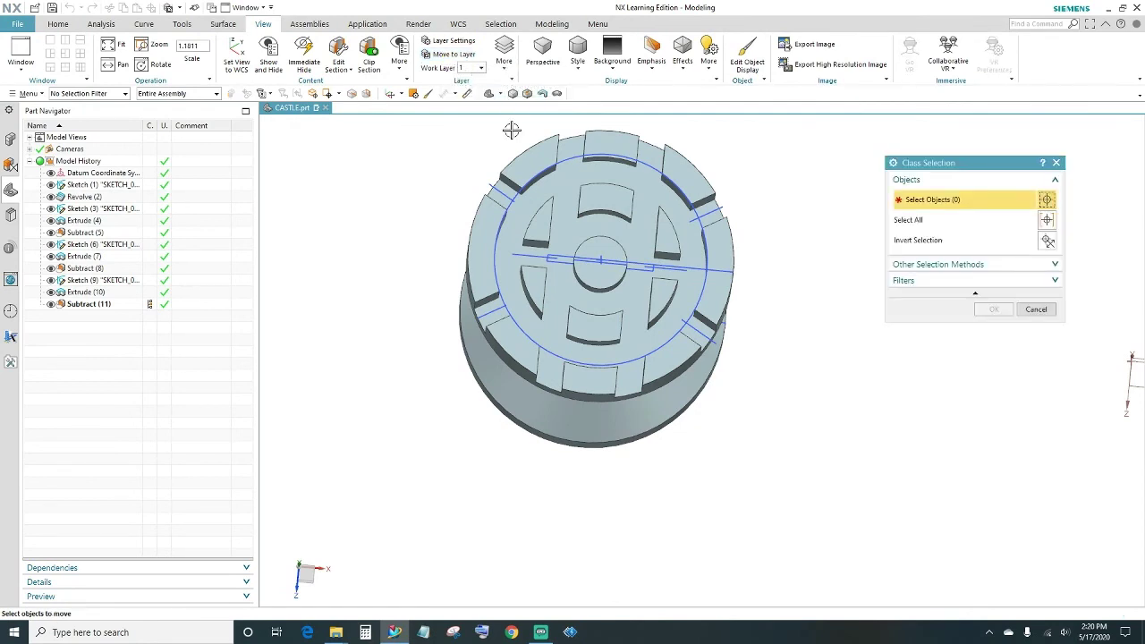
{"action": "left_click", "coordinate": [481, 233]}
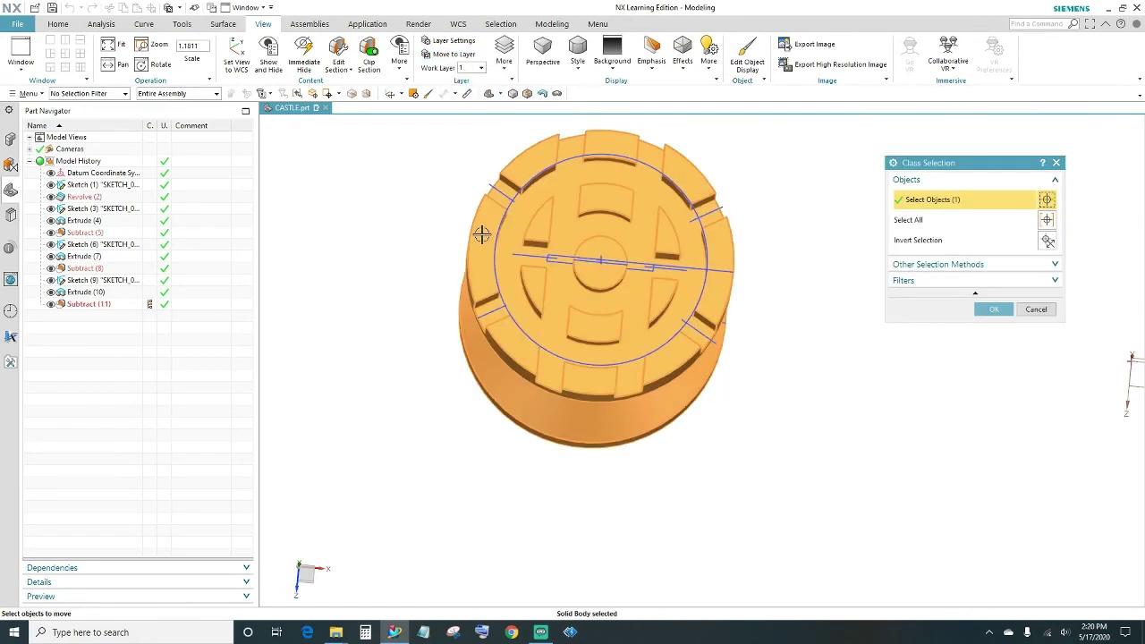
{"action": "left_click", "coordinate": [1047, 240]}
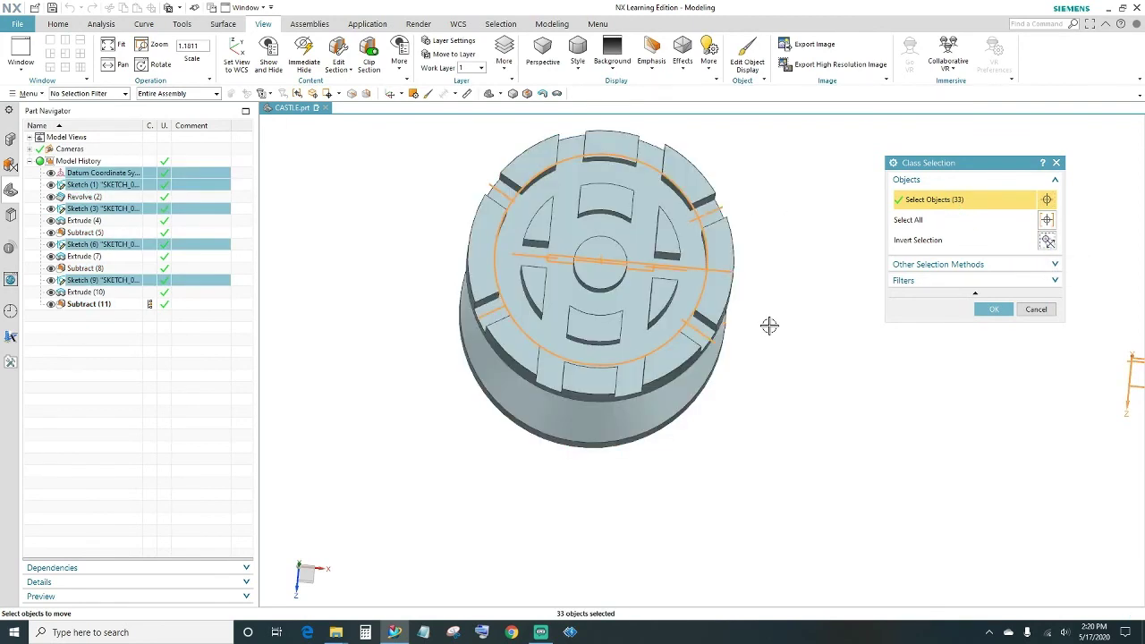
{"action": "left_click", "coordinate": [993, 309]}
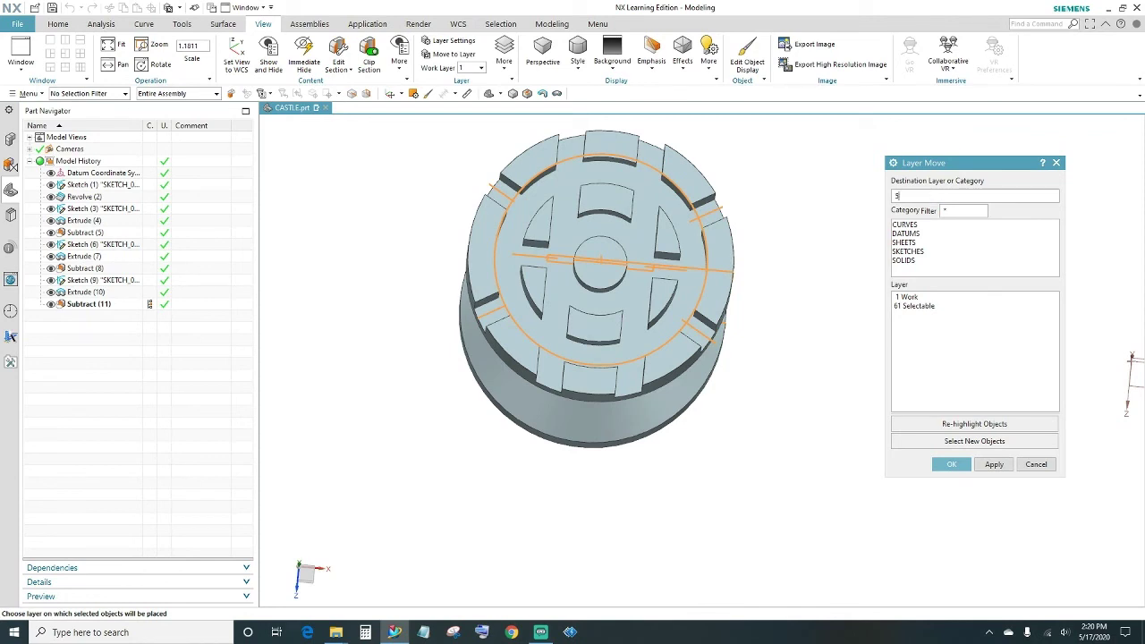
{"action": "key", "text": "Return"}
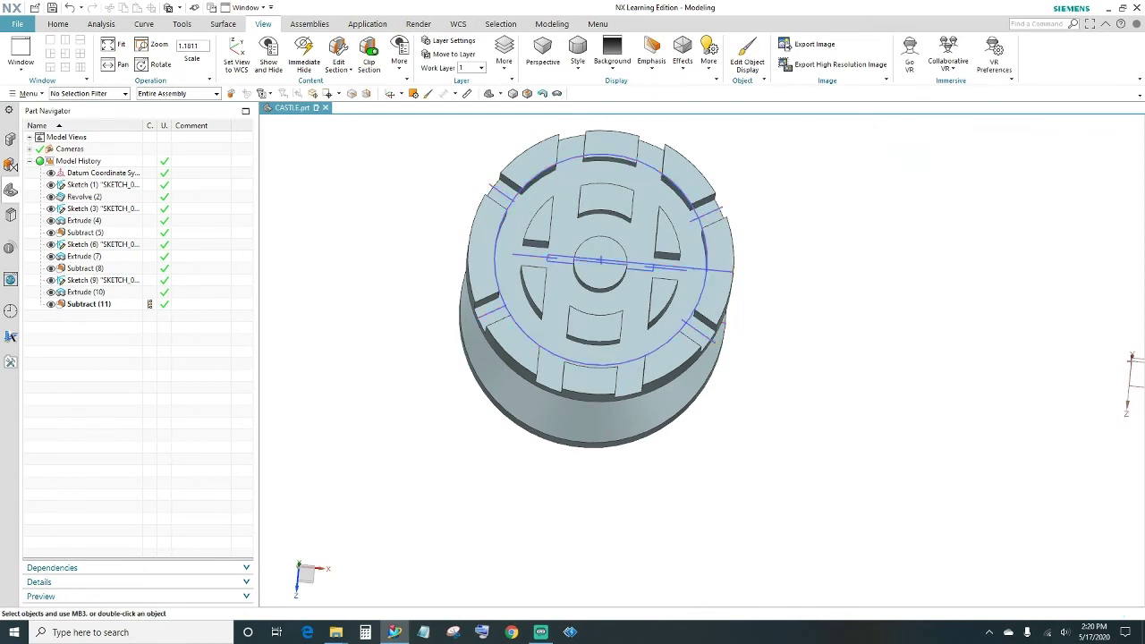
Step: Turn off sketch layer 5 in Layer Settings and reframe the view on the bare rook body
{"action": "left_click", "coordinate": [441, 41]}
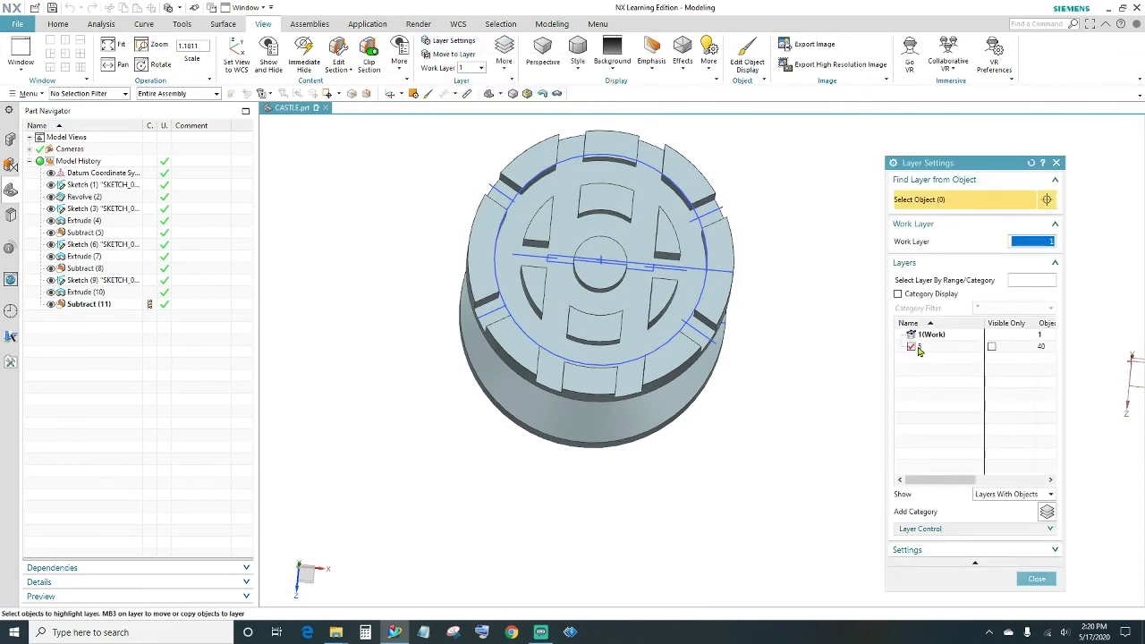
{"action": "left_click", "coordinate": [911, 347]}
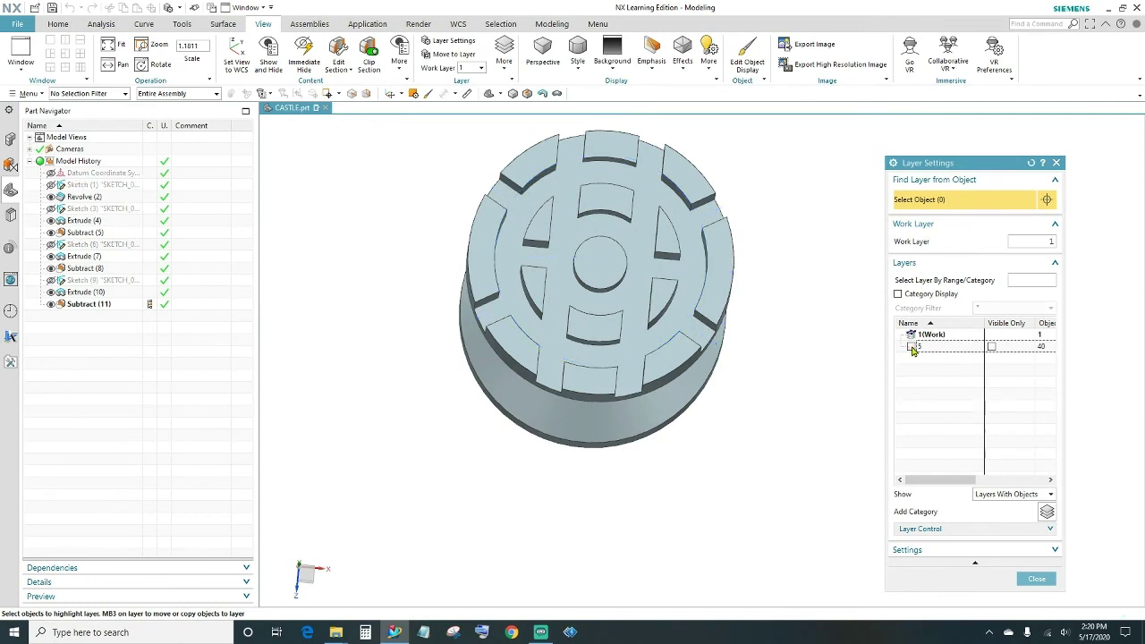
{"action": "left_click", "coordinate": [1035, 578]}
{"action": "middle_click_drag", "start_coordinate": [861, 507], "coordinate": [888, 345], "text": "shift"}
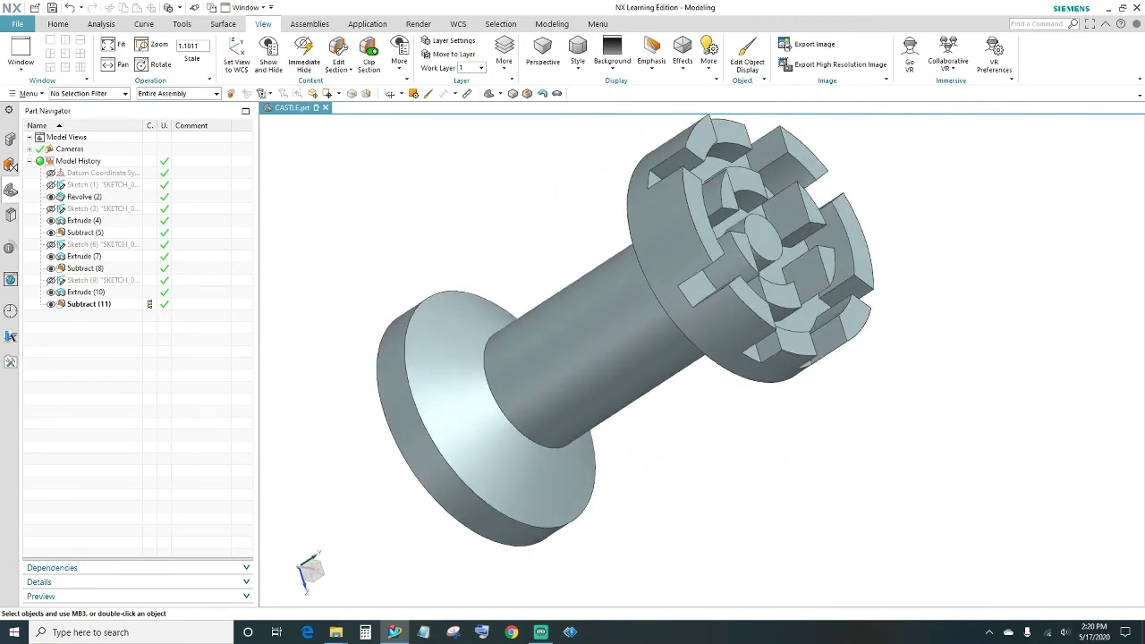
{"action": "middle_click_drag", "start_coordinate": [774, 428], "coordinate": [787, 421]}
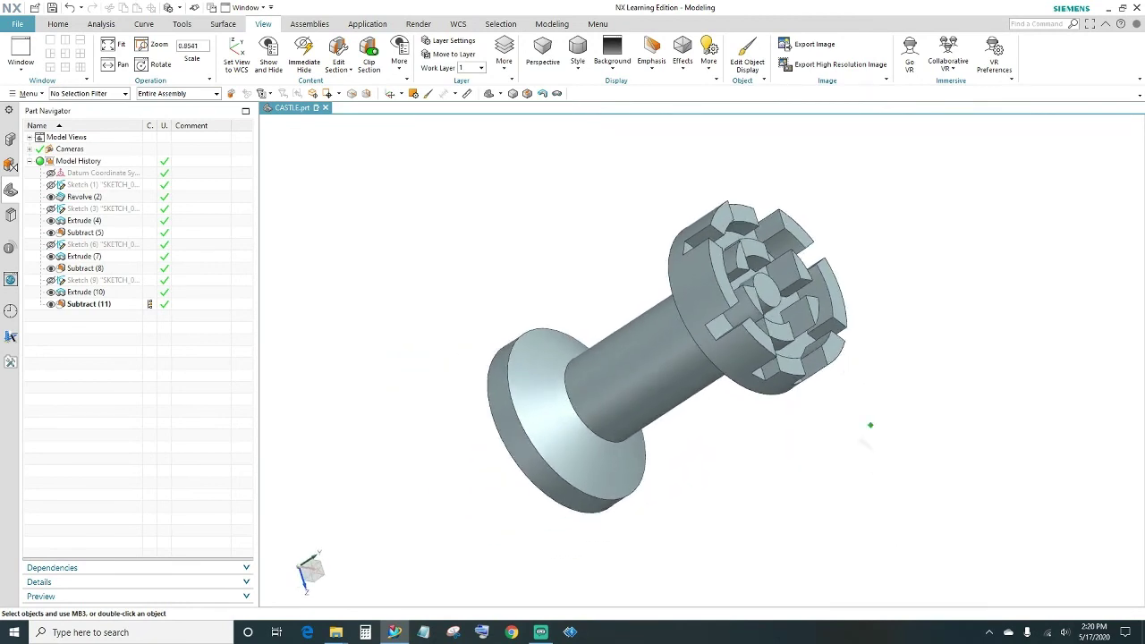
{"action": "middle_click_drag", "start_coordinate": [870, 425], "coordinate": [785, 238]}
{"action": "scroll", "coordinate": [825, 325], "scroll_direction": "up", "scroll_amount": 5}
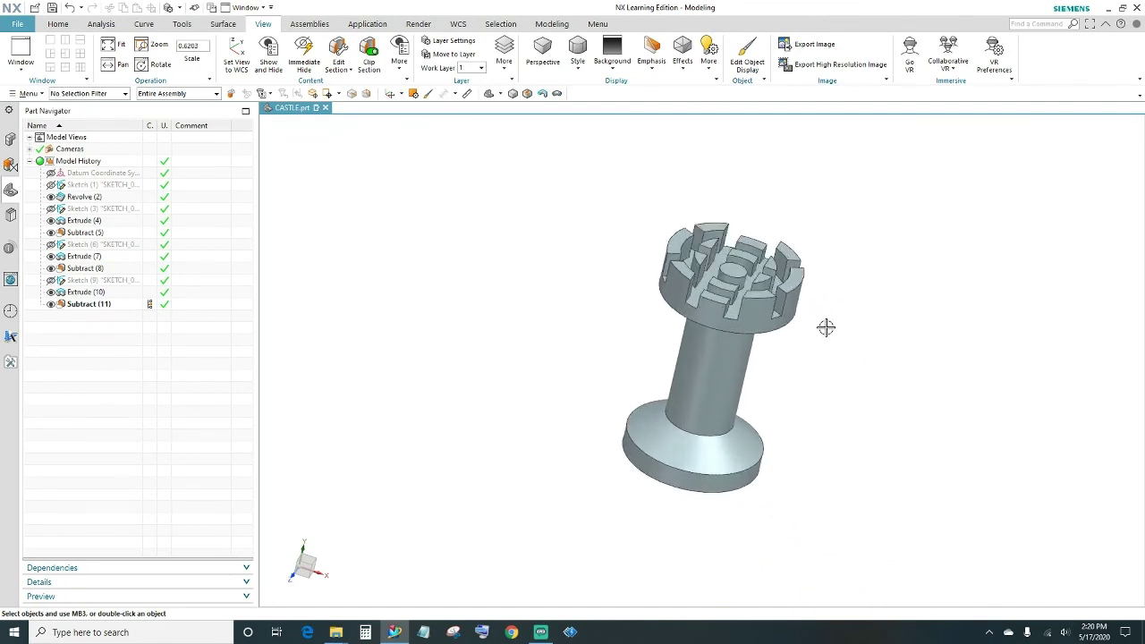
{"action": "middle_click_drag", "start_coordinate": [808, 406], "coordinate": [884, 407], "text": "shift"}
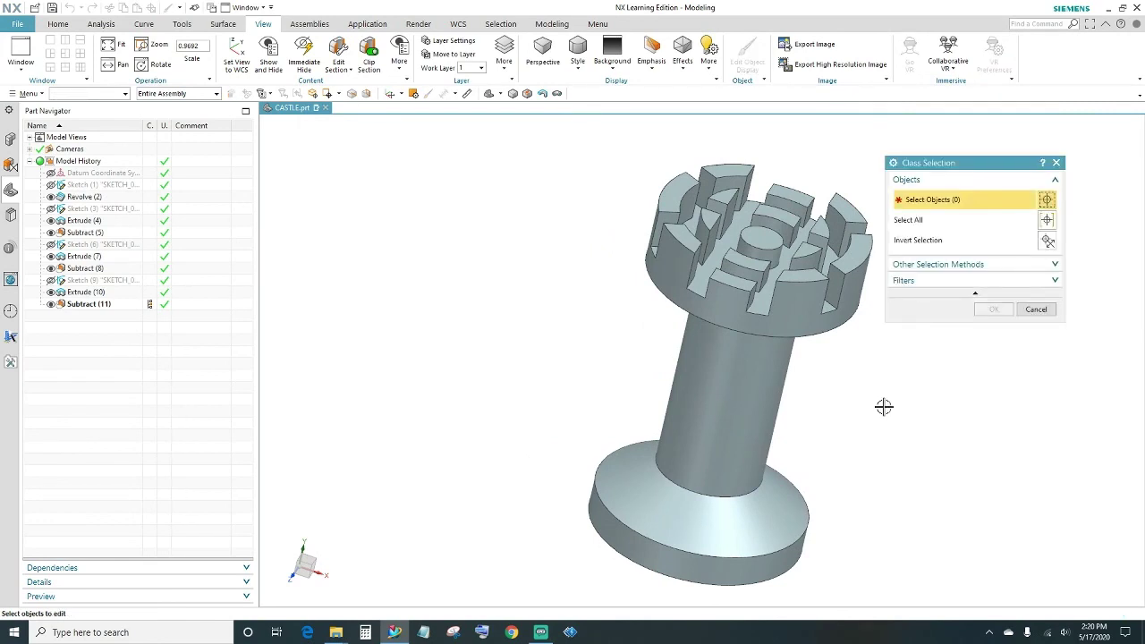
Step: Change the selected rook body's display colour to Deep Pistachio, viewed with the battlements facing forward
{"action": "left_click", "coordinate": [752, 337]}
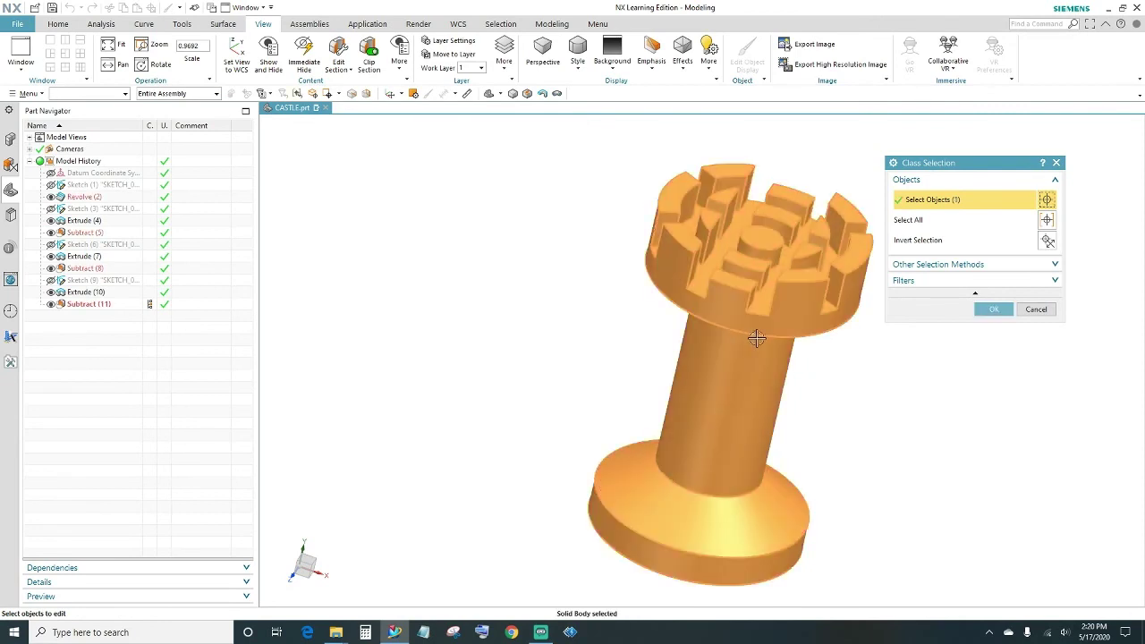
{"action": "left_click", "coordinate": [993, 310]}
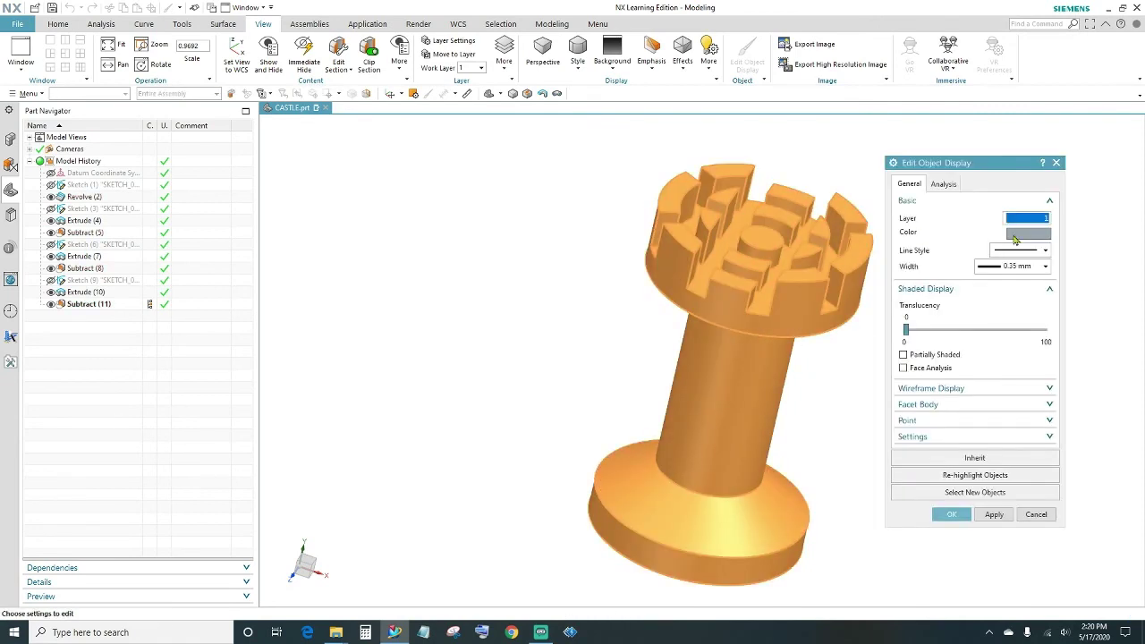
{"action": "left_click", "coordinate": [1034, 237]}
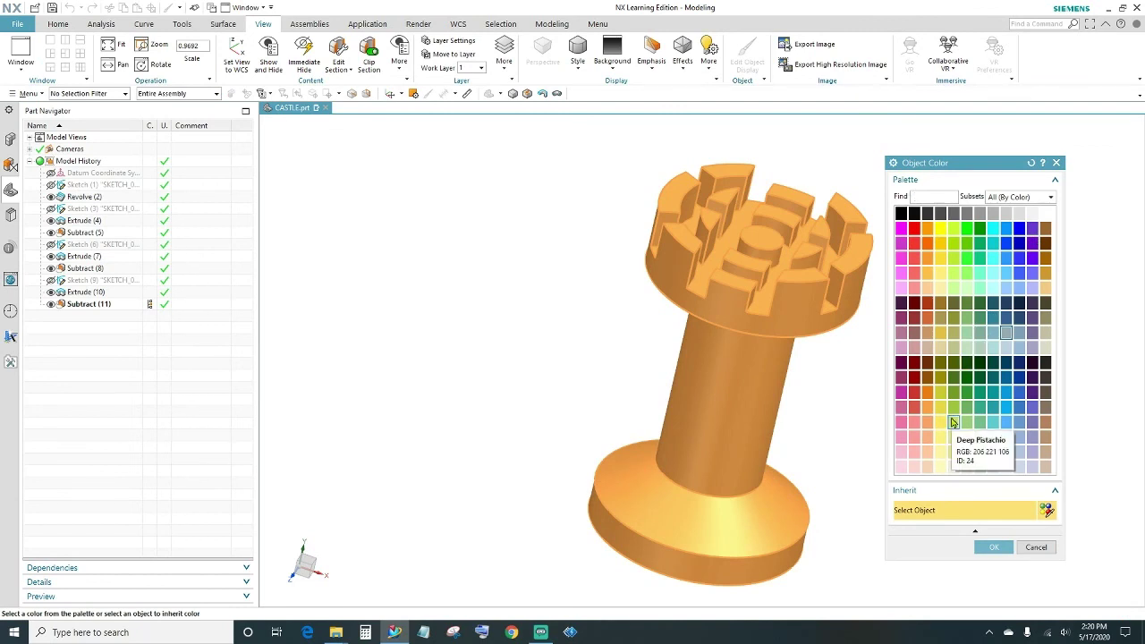
{"action": "left_click", "coordinate": [953, 422]}
{"action": "left_click", "coordinate": [993, 546]}
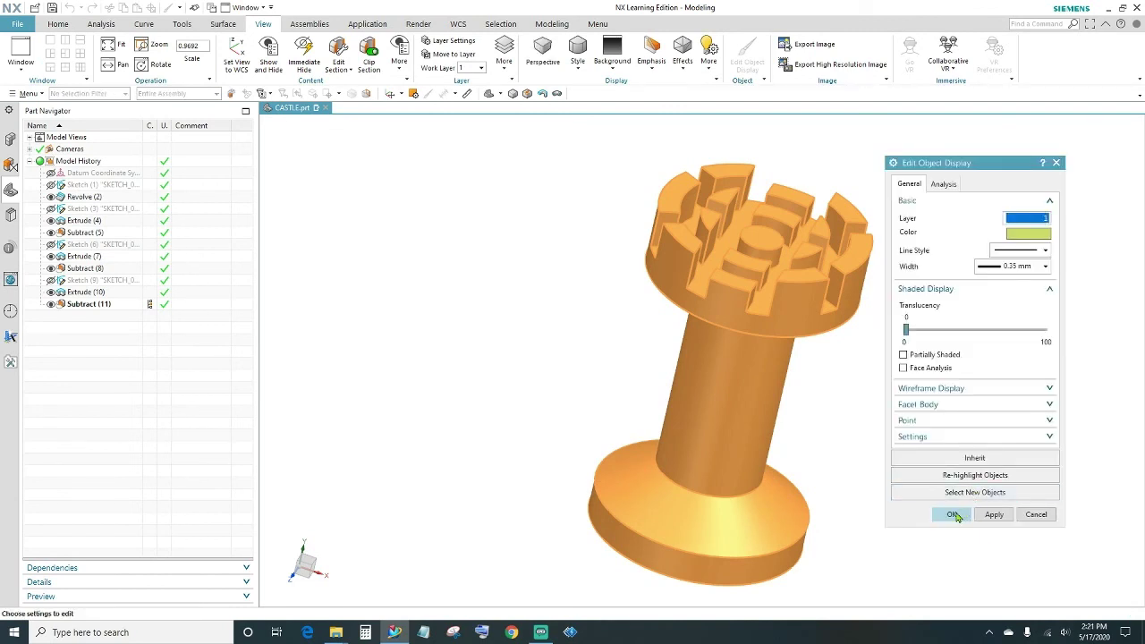
{"action": "left_click", "coordinate": [954, 515]}
{"action": "scroll", "coordinate": [957, 430], "scroll_direction": "down", "scroll_amount": 3}
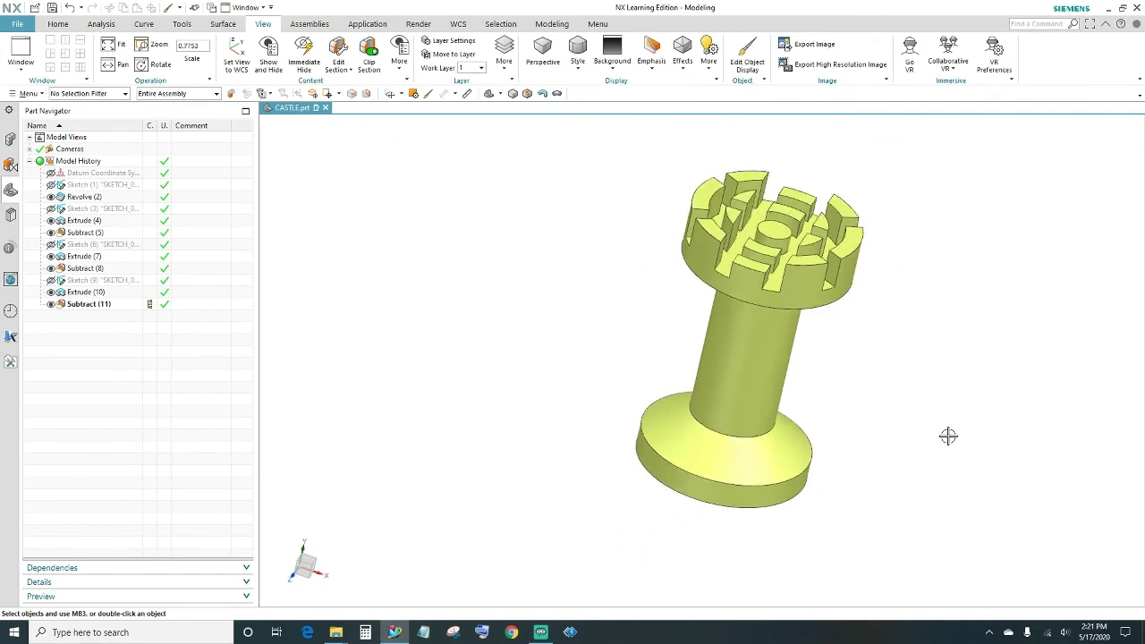
{"action": "middle_click_drag", "start_coordinate": [948, 435], "coordinate": [1070, 483]}
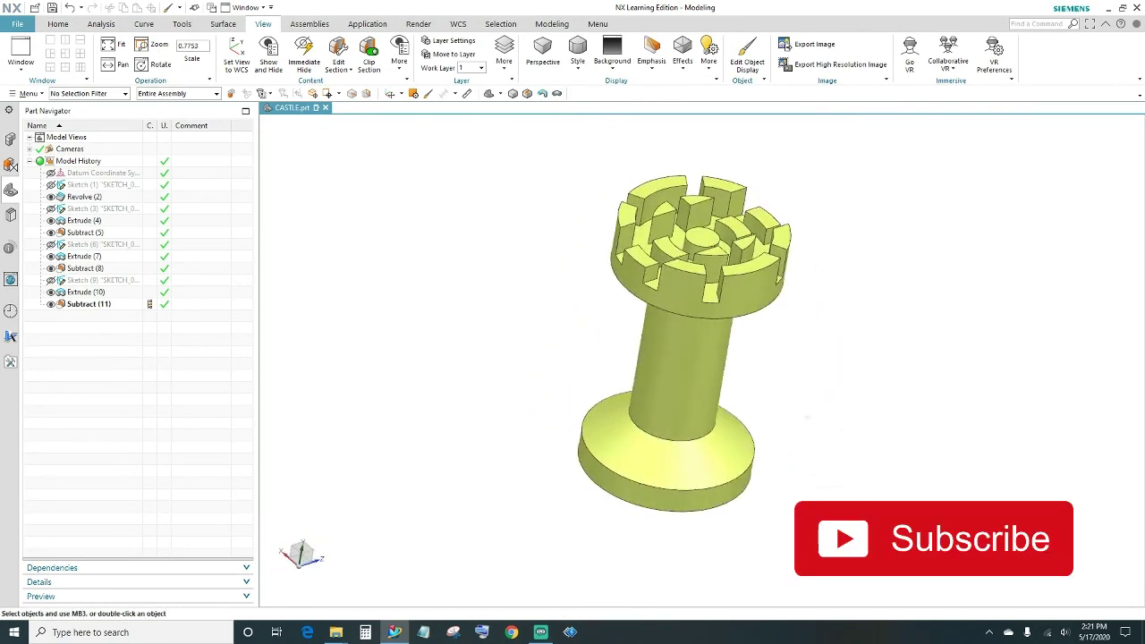